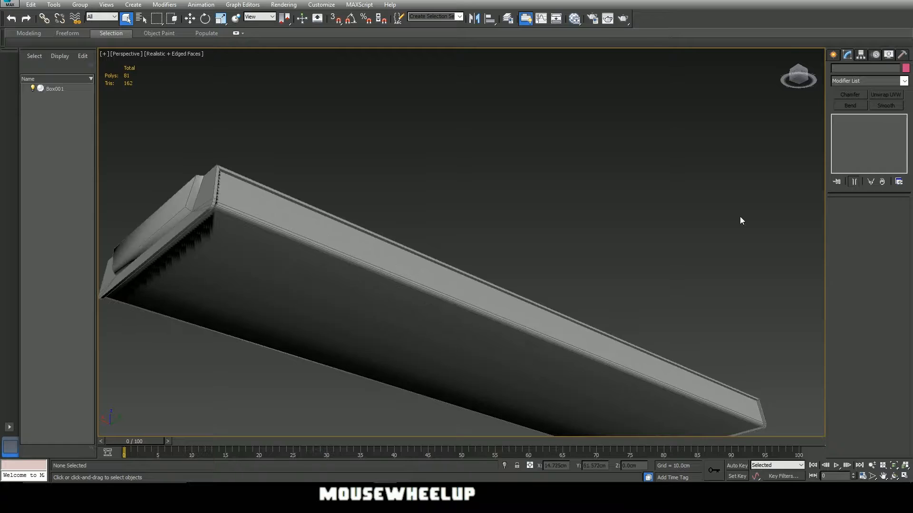
Select the Box001 object and add an Unwrap UVW modifier to it
left_click(309, 252)
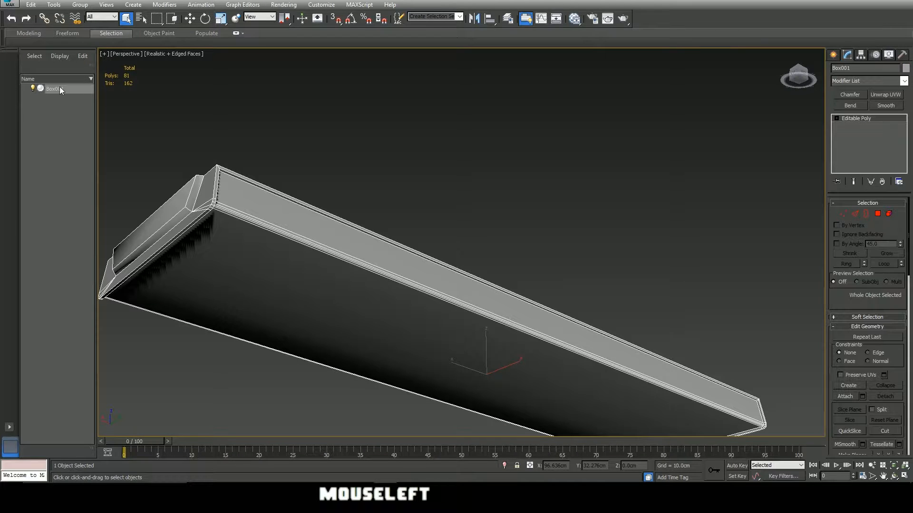
left_click(880, 96)
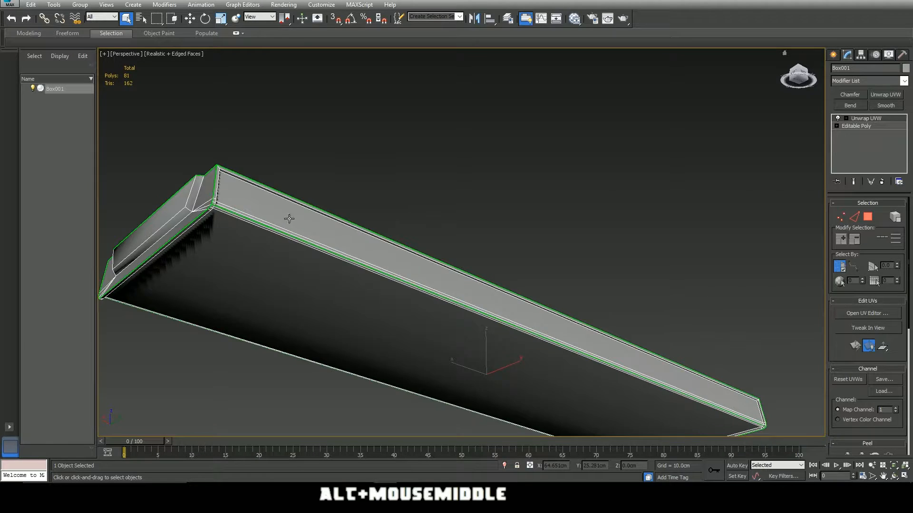
middle_click_drag(291, 219, 303, 225, "alt")
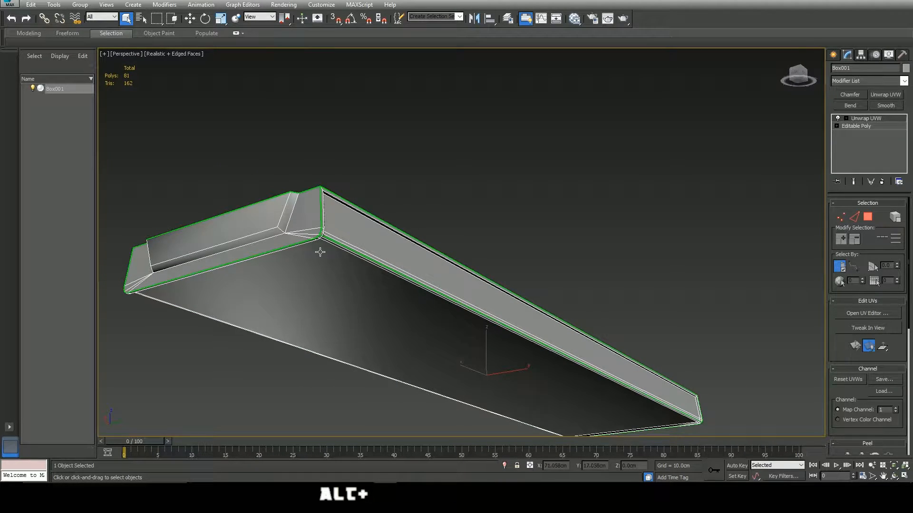
mouse_move(295, 276)
middle_mouse_down("alt")
mouse_move(377, 281)
mouse_move(401, 267)
mouse_move(306, 275)
middle_mouse_up("alt")
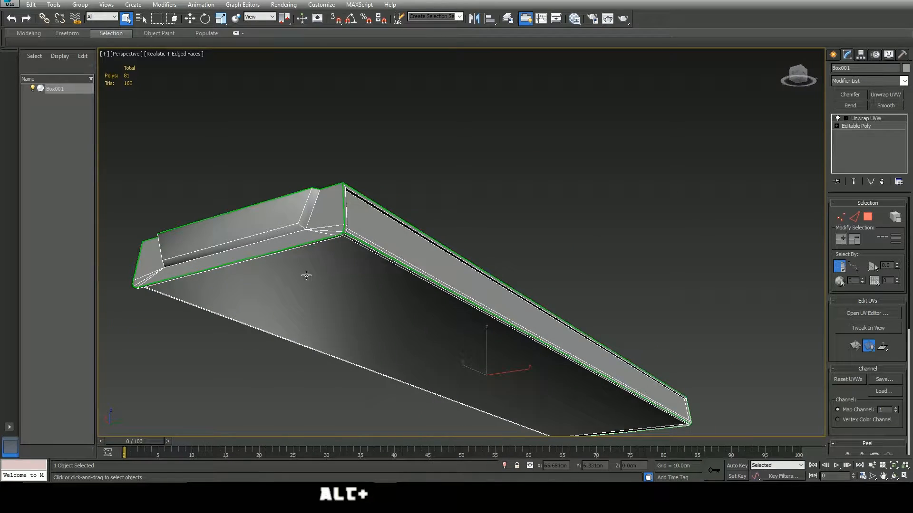
middle_click_drag(464, 272, 485, 246)
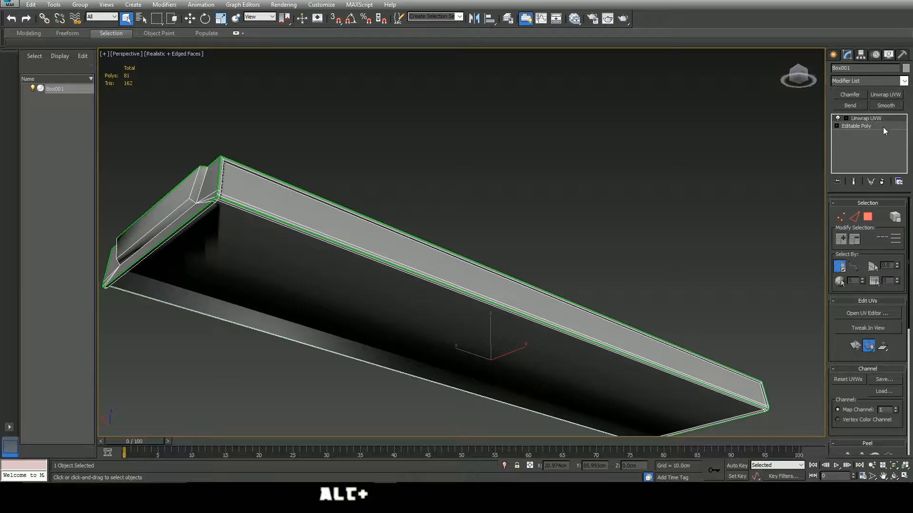
In polygon mode, select all faces of one short end of the box, including the recessed panel, bevels and corner triangles
left_click(868, 219)
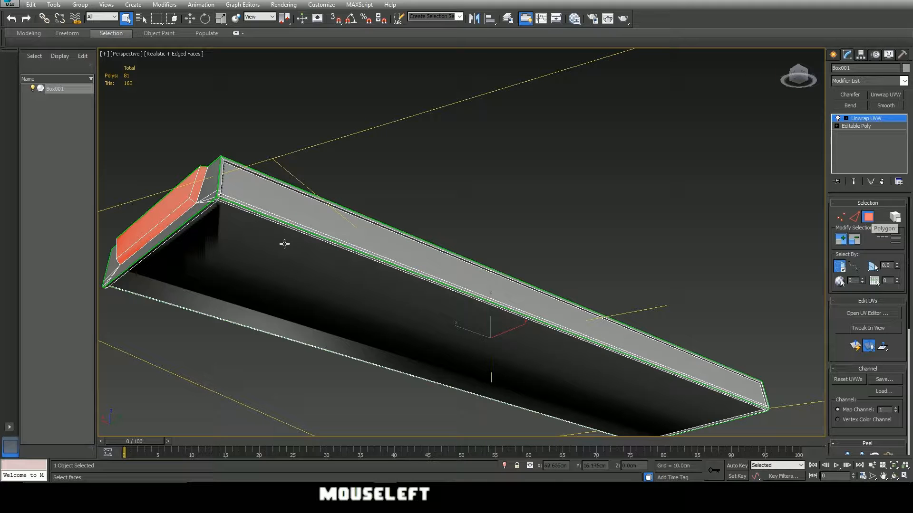
middle_click_drag(284, 243, 352, 262, "alt")
scroll(516, 267, "up", 2)
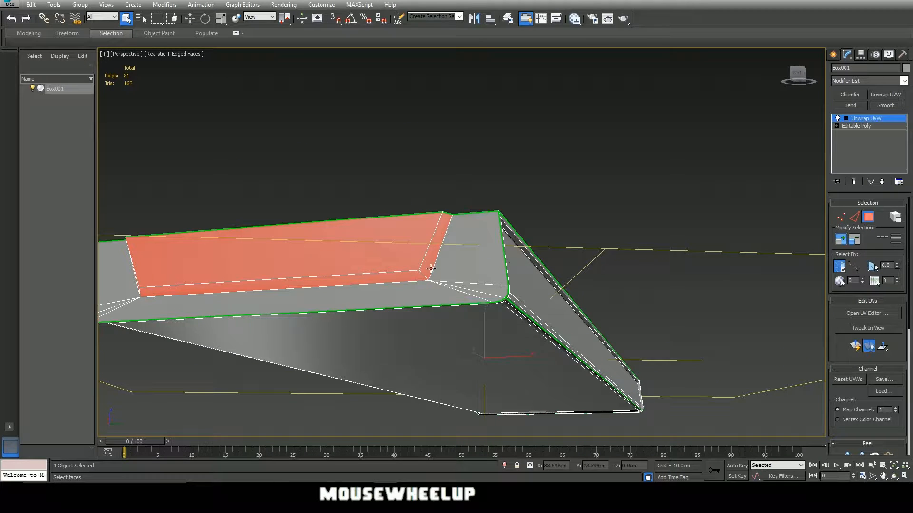
mouse_move(407, 269)
middle_mouse_down()
mouse_move(392, 271)
mouse_move(417, 272)
middle_mouse_up()
left_click(489, 265)
left_click(509, 274, "ctrl")
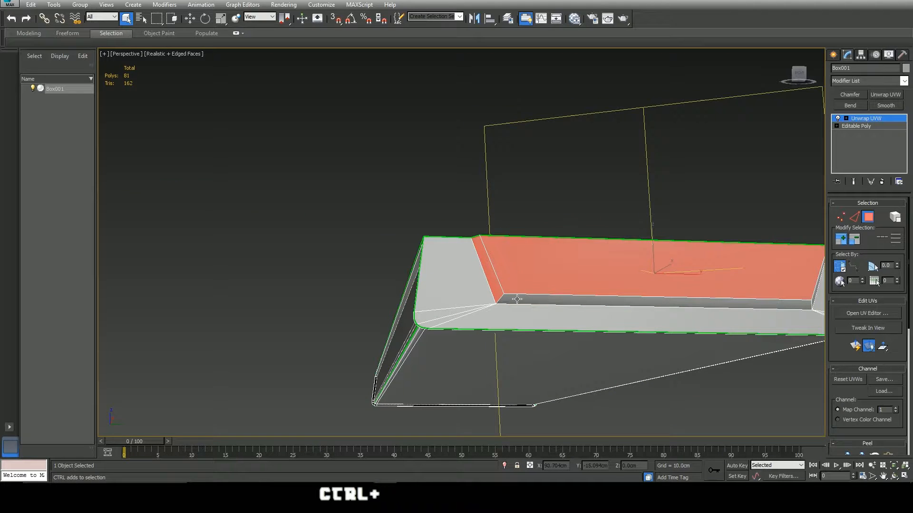
left_click(467, 294, "ctrl")
left_click(450, 311, "ctrl")
left_click(445, 320, "ctrl")
left_click(467, 322, "ctrl")
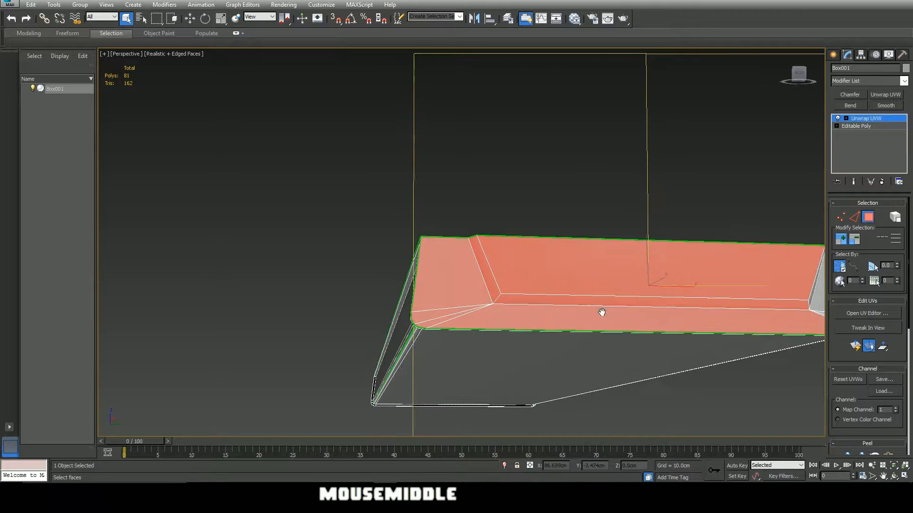
middle_click_drag(600, 312, 277, 331)
left_click(541, 335, "ctrl")
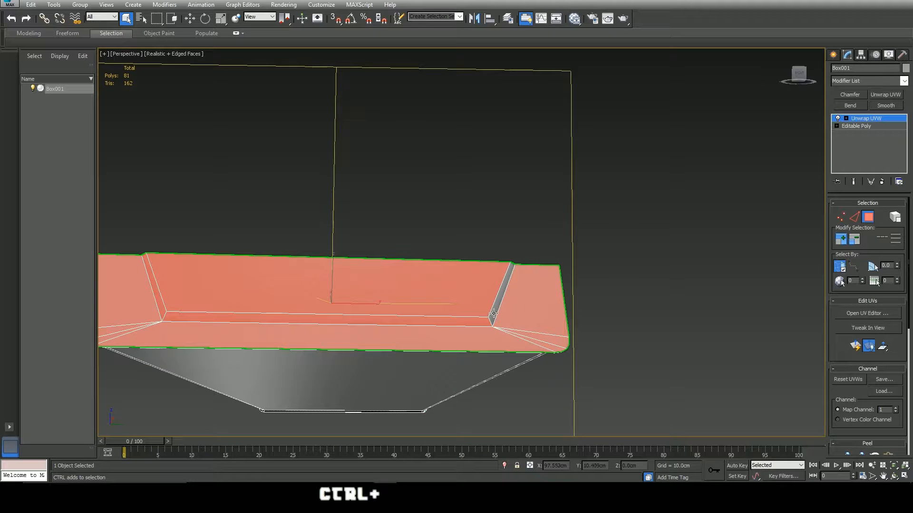
Apply Quick Planar Map to the selected end faces
middle_click_drag(541, 336, 623, 318, "alt")
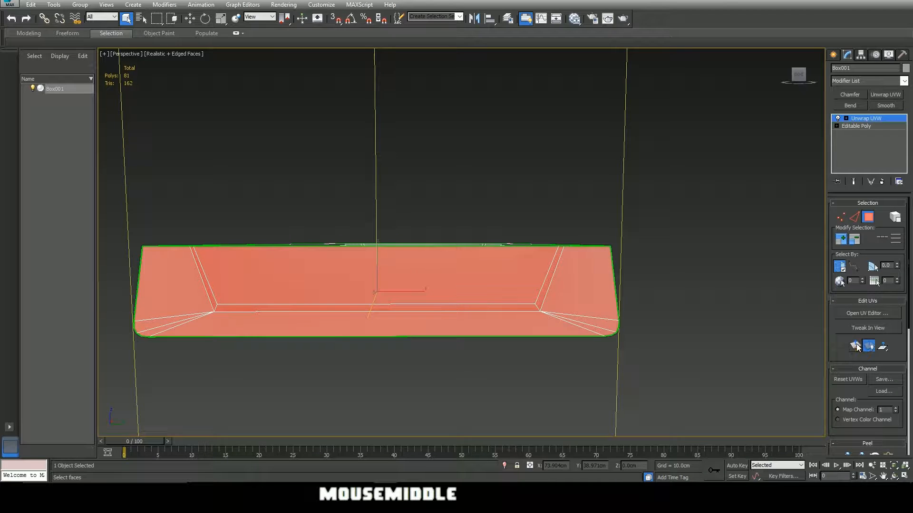
mouse_move(613, 300)
middle_mouse_down("alt")
mouse_move(602, 306)
mouse_move(597, 292)
mouse_move(591, 300)
mouse_move(624, 298)
middle_mouse_up("alt")
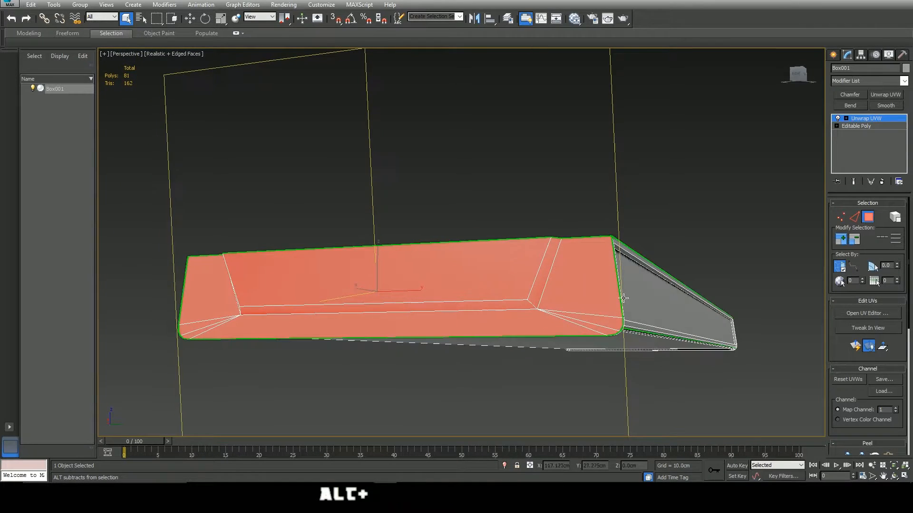
left_click(855, 346)
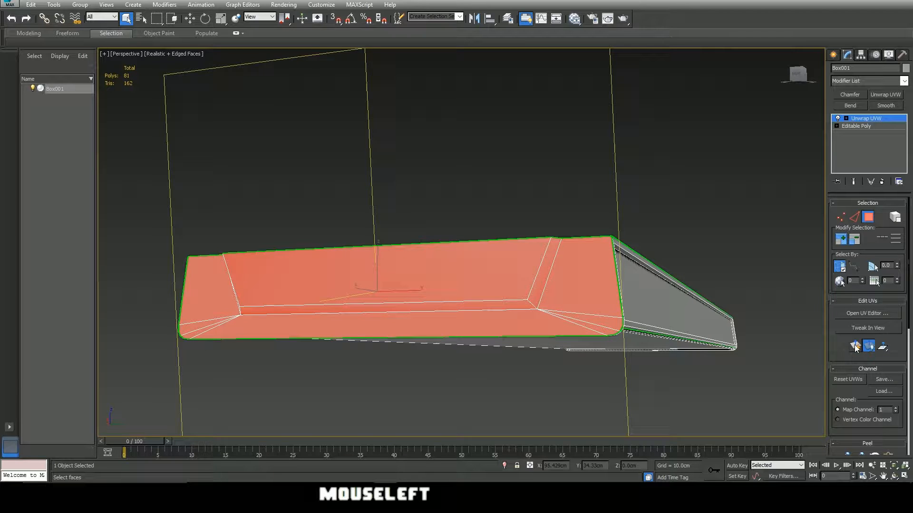
Select all faces of the opposite short end, including its panel, bevel strips and corner faces
middle_click_drag(470, 279, 423, 230, "alt")
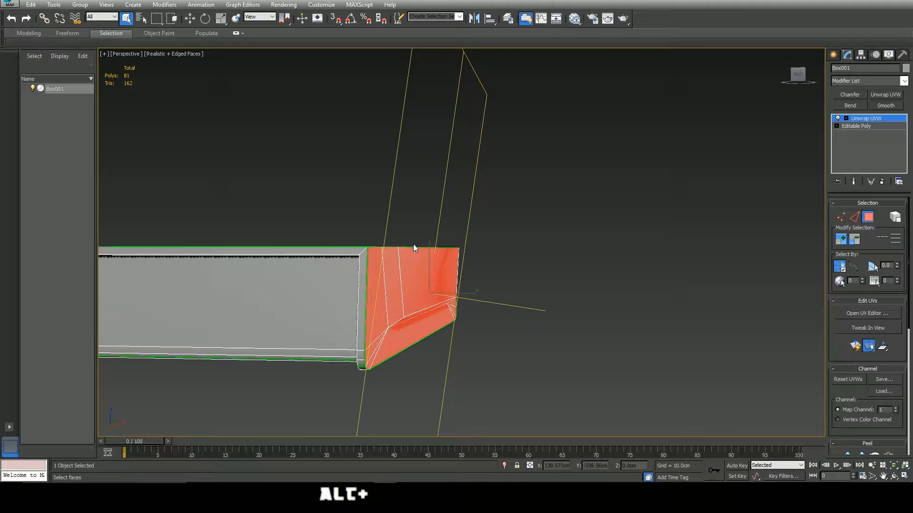
middle_click_drag(505, 304, 483, 216, "alt")
scroll(464, 266, "down", 3)
scroll(576, 311, "down", 2)
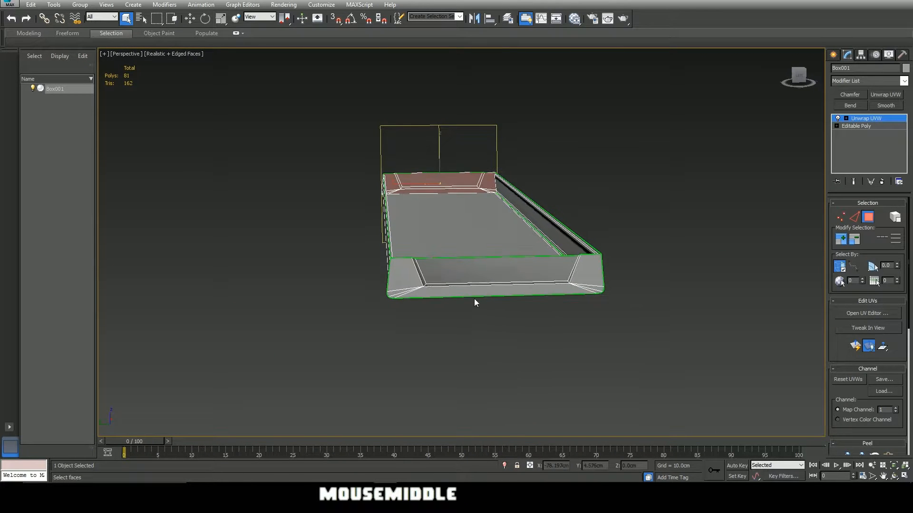
scroll(475, 301, "up", 2)
middle_click_drag(475, 301, 477, 298, "alt")
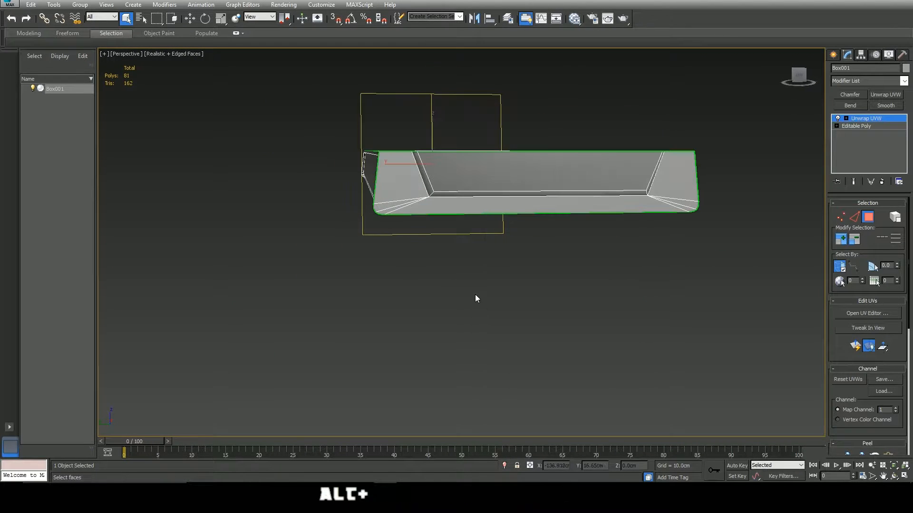
left_click(383, 171, "ctrl")
left_click(404, 203, "ctrl")
left_click(432, 181, "ctrl")
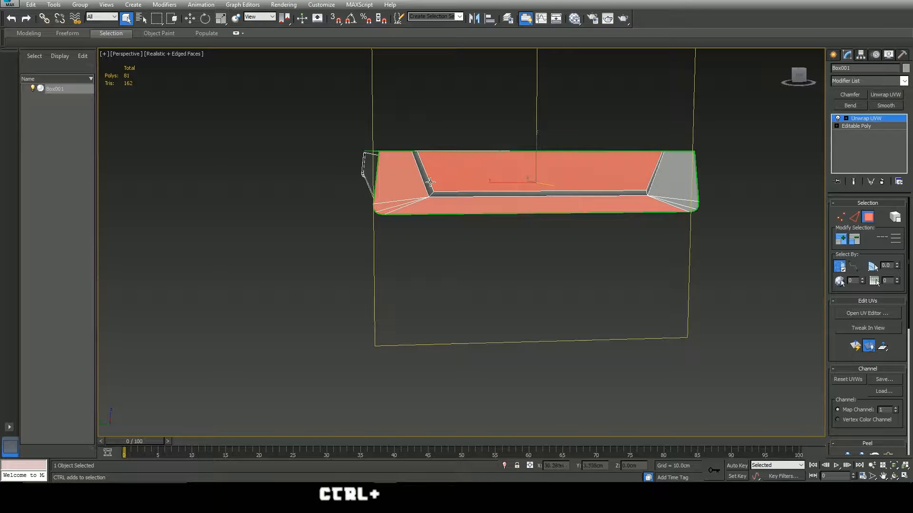
left_click(451, 196, "ctrl")
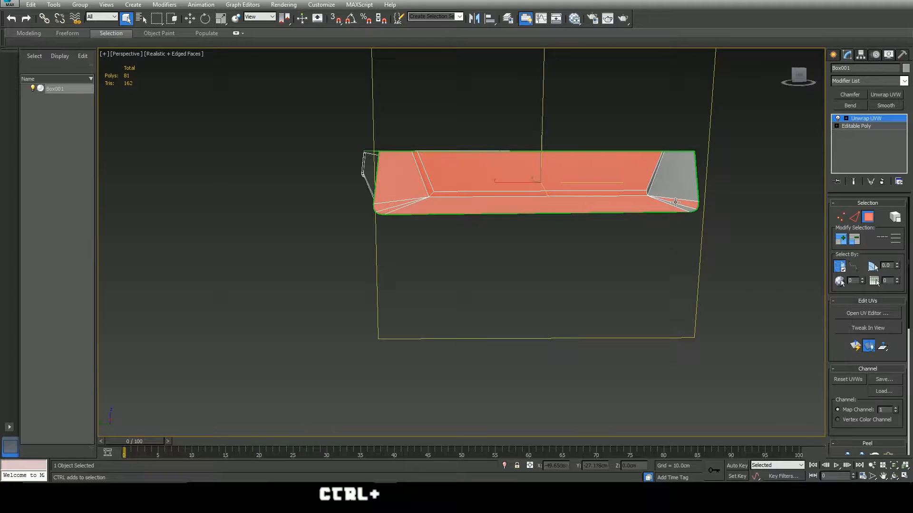
left_click(670, 204, "ctrl")
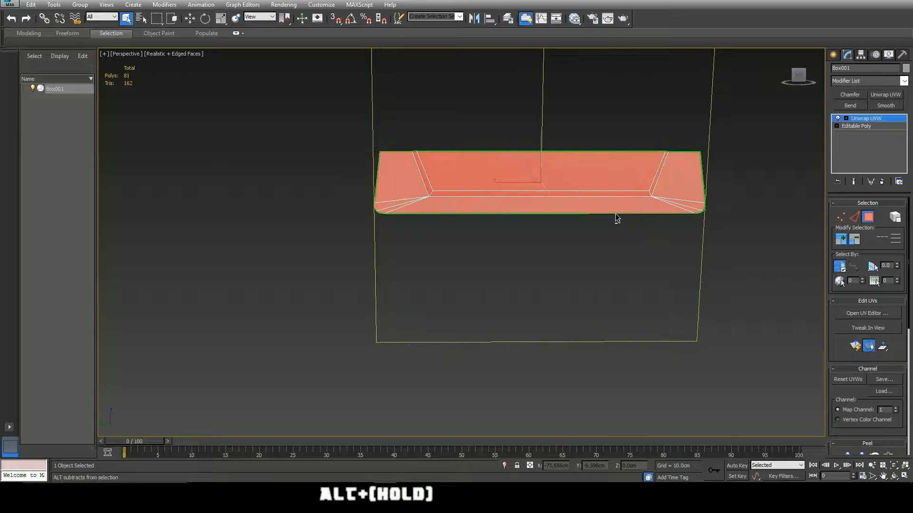
Examine the end-face selection for missed faces, comparing shaded and wireframe display with selected-face shading on and off
middle_click_drag(615, 214, 512, 247, "alt")
scroll(611, 187, "up", 3)
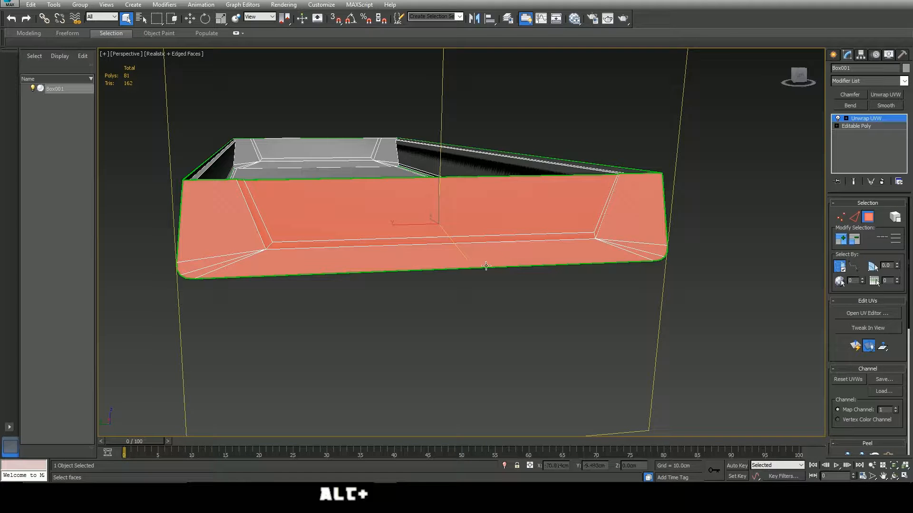
key("F3")
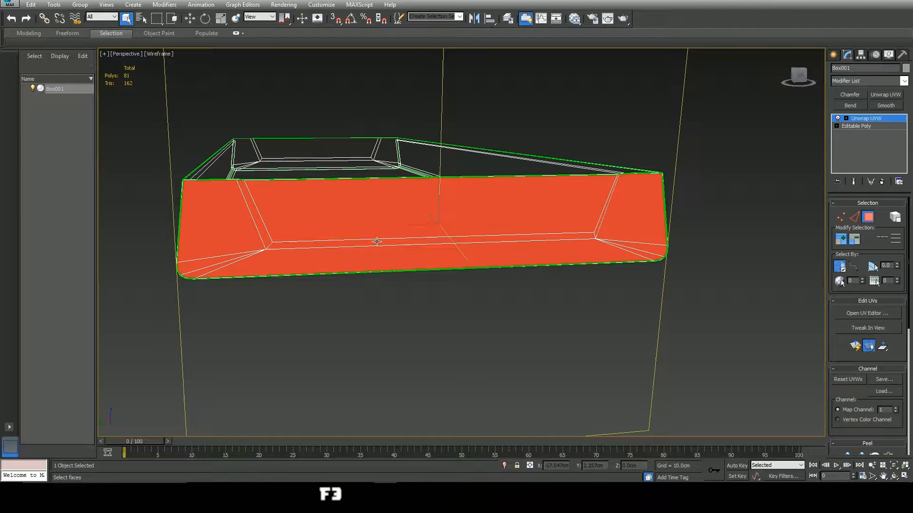
mouse_move(377, 242)
middle_mouse_down("alt")
mouse_move(542, 249)
mouse_move(406, 243)
mouse_move(266, 257)
mouse_move(437, 248)
mouse_move(455, 284)
middle_mouse_up("alt")
scroll(387, 236, "down", 3)
key("F3")
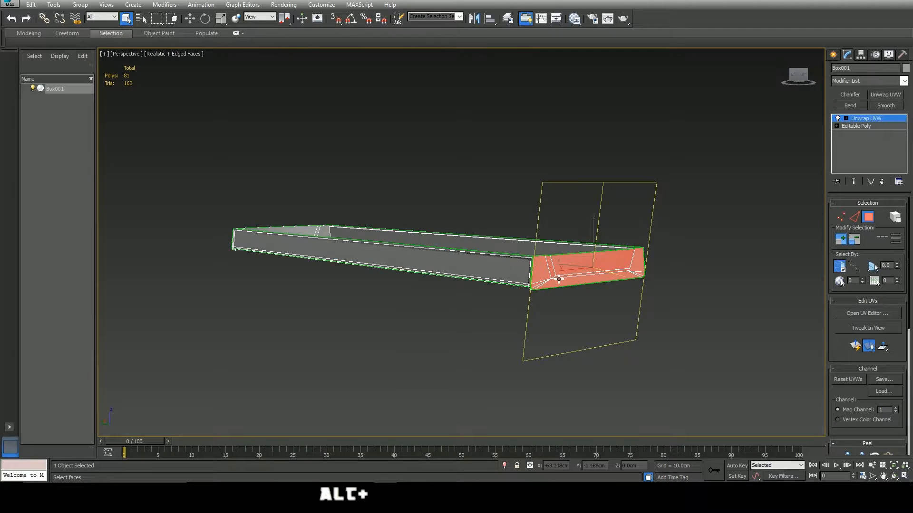
middle_click_drag(559, 279, 568, 275, "alt")
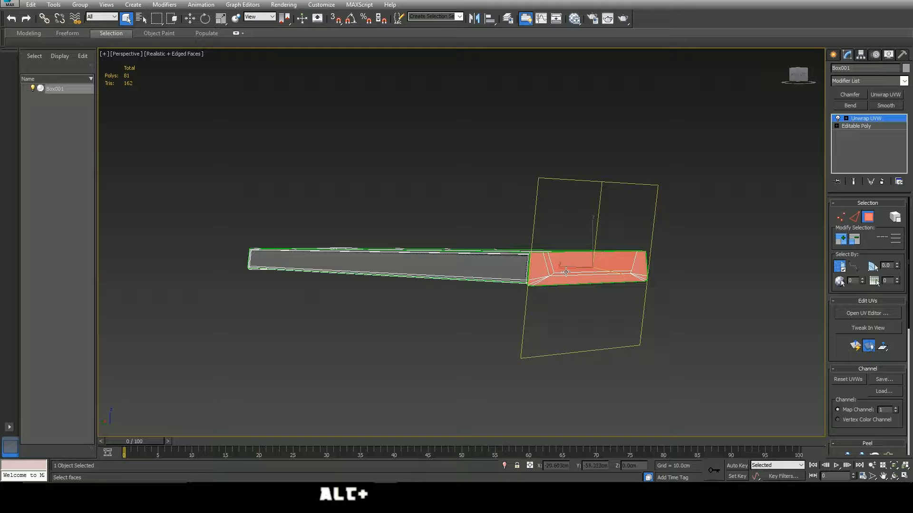
scroll(590, 263, "up", 5)
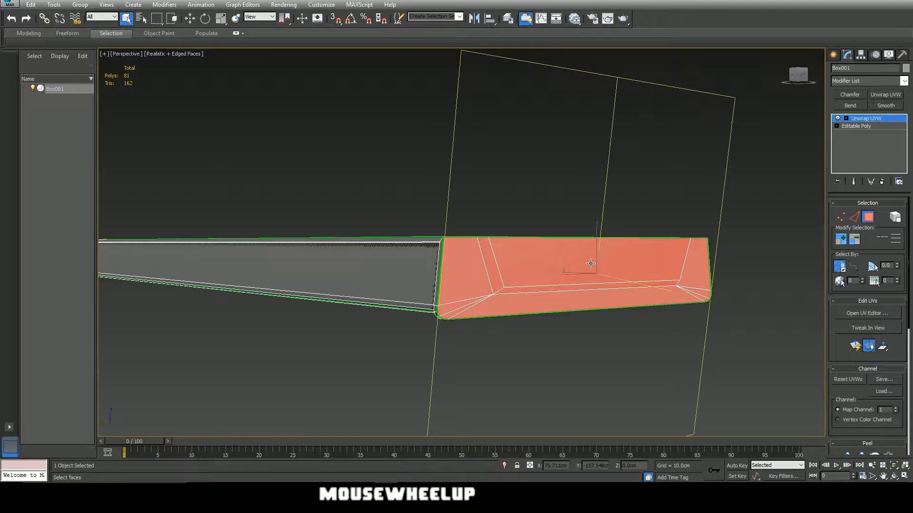
key("F3")
mouse_move(583, 316)
middle_mouse_down("alt")
mouse_move(561, 307)
mouse_move(409, 317)
middle_mouse_up("alt")
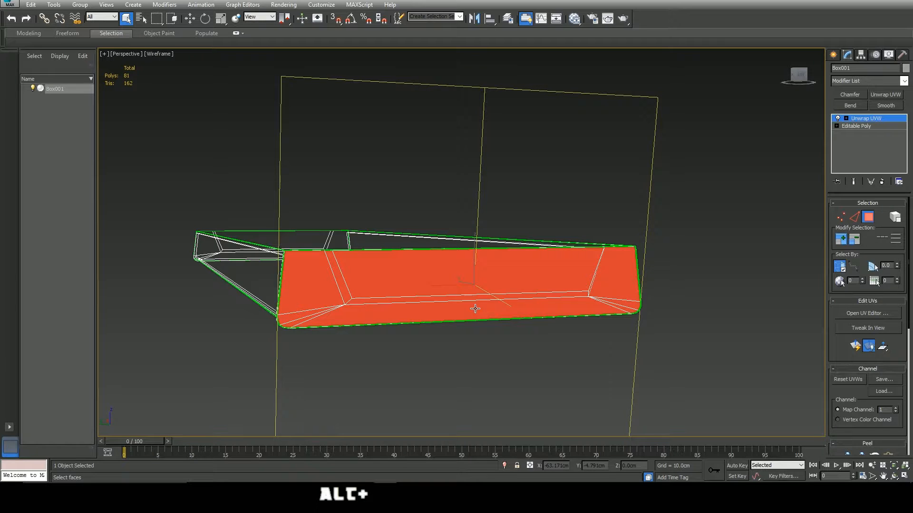
key("F2")
middle_click_drag(472, 321, 331, 258, "alt")
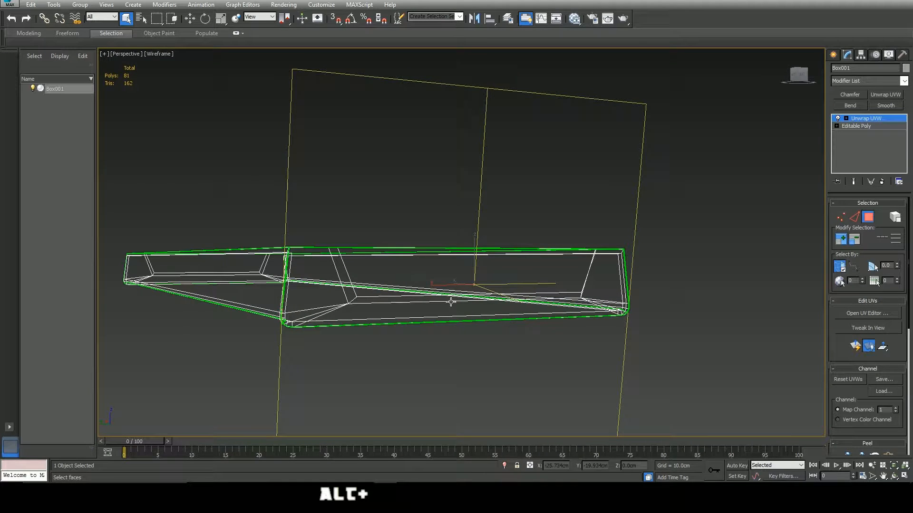
middle_click_drag(344, 292, 361, 285, "alt")
mouse_move(448, 272)
middle_mouse_down("alt")
mouse_move(529, 263)
mouse_move(475, 264)
mouse_move(527, 263)
mouse_move(469, 286)
mouse_move(478, 286)
middle_mouse_up("alt")
Apply Quick Planar Map to the selected faces of the second end and return the viewport to shaded display
key("F2")
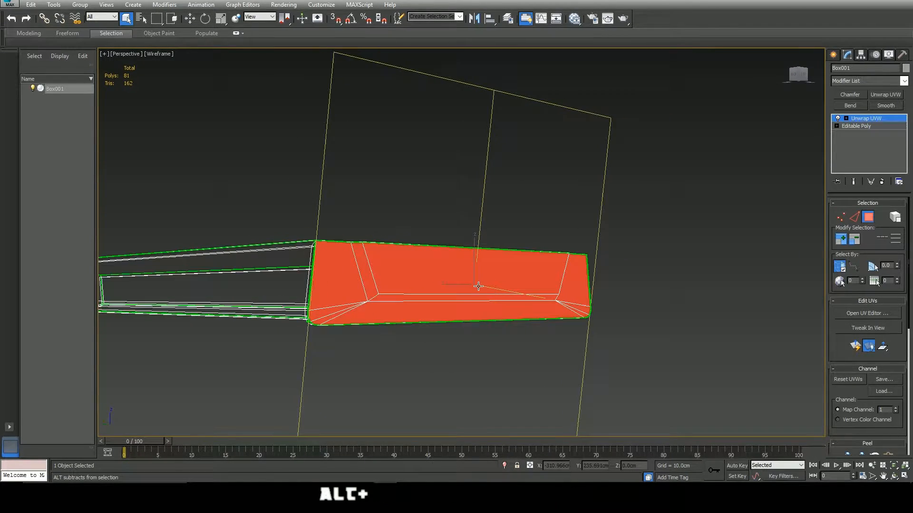
left_click(862, 347)
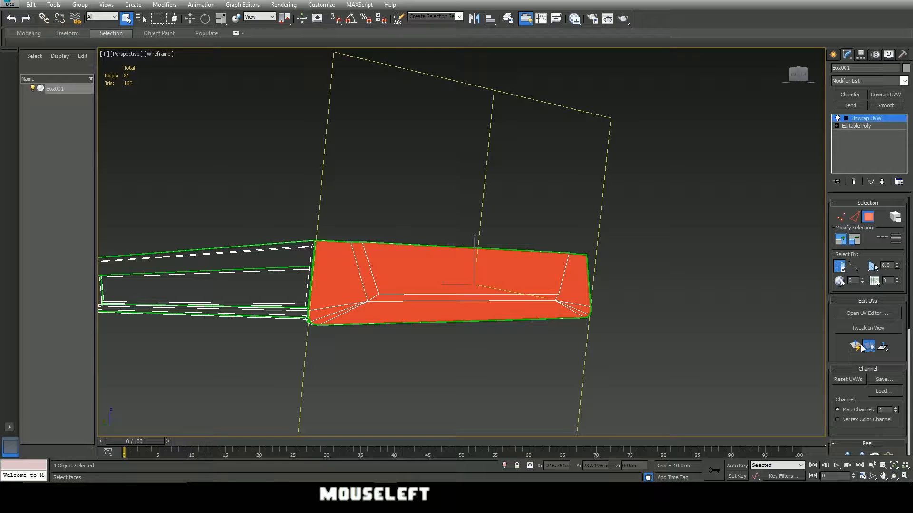
key("F3")
scroll(382, 277, "down", 2)
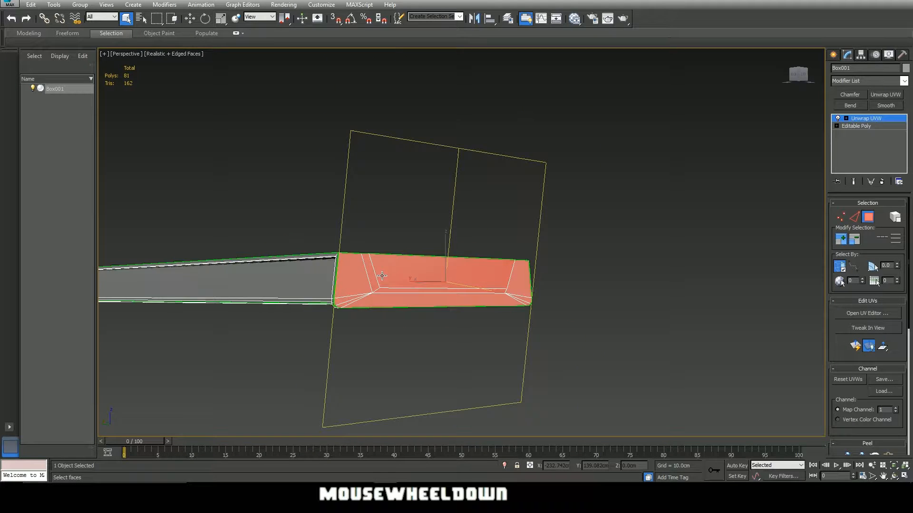
middle_click_drag(382, 276, 457, 288)
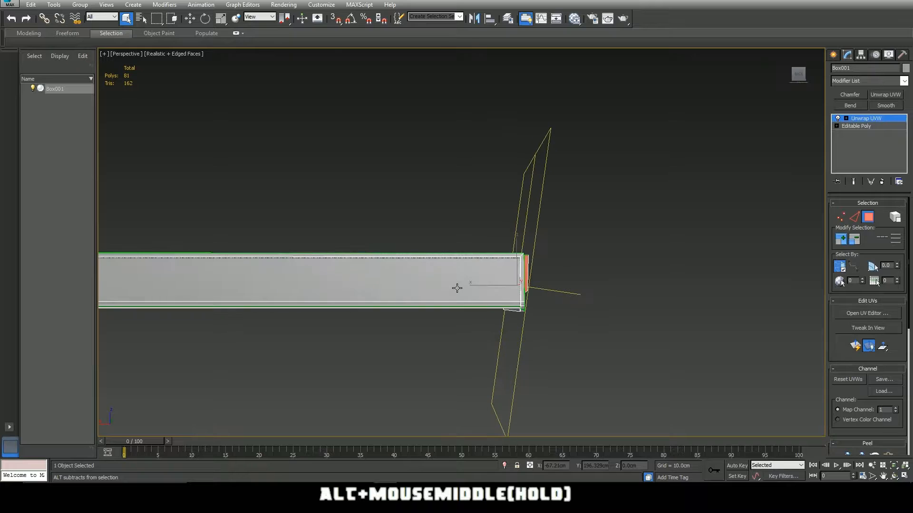
left_click(462, 274)
middle_click_drag(435, 328, 442, 300, "alt")
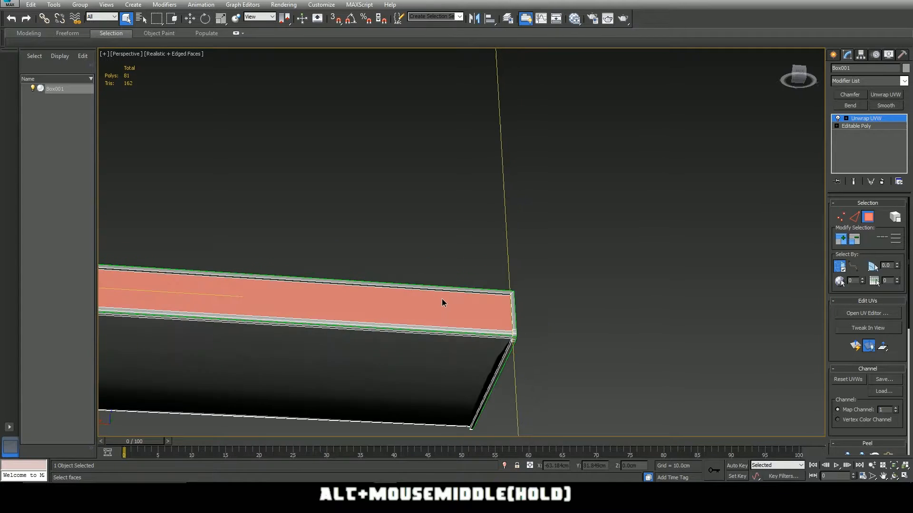
scroll(432, 319, "up", 4)
left_click(429, 328, "ctrl")
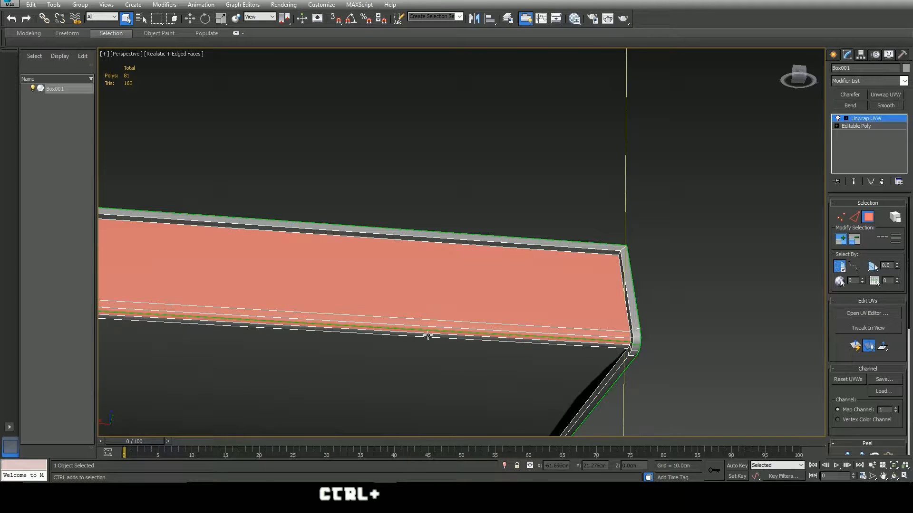
left_click(427, 345, "ctrl")
Add the underside, the long-edge bevel strips and the other long side to the selected side face, and apply Quick Planar Map
middle_click_drag(380, 371, 574, 327)
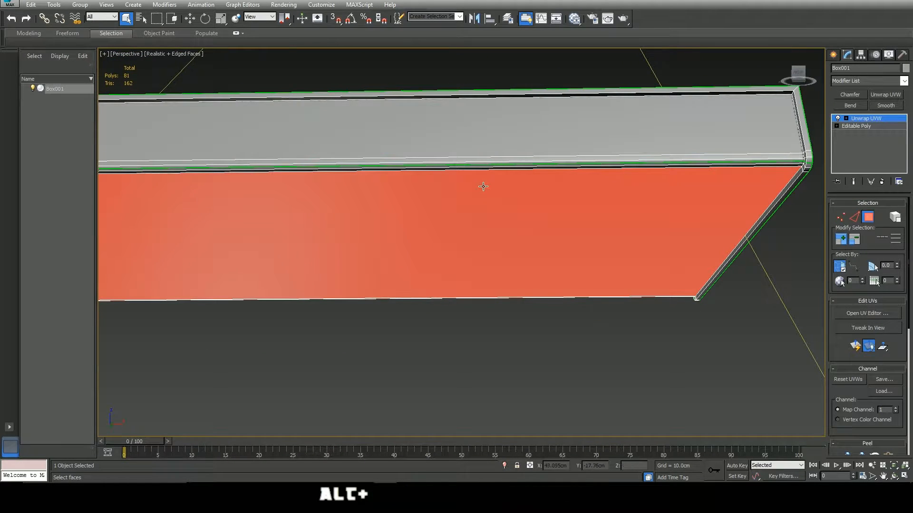
left_click(482, 170, "ctrl")
left_click(482, 166, "ctrl")
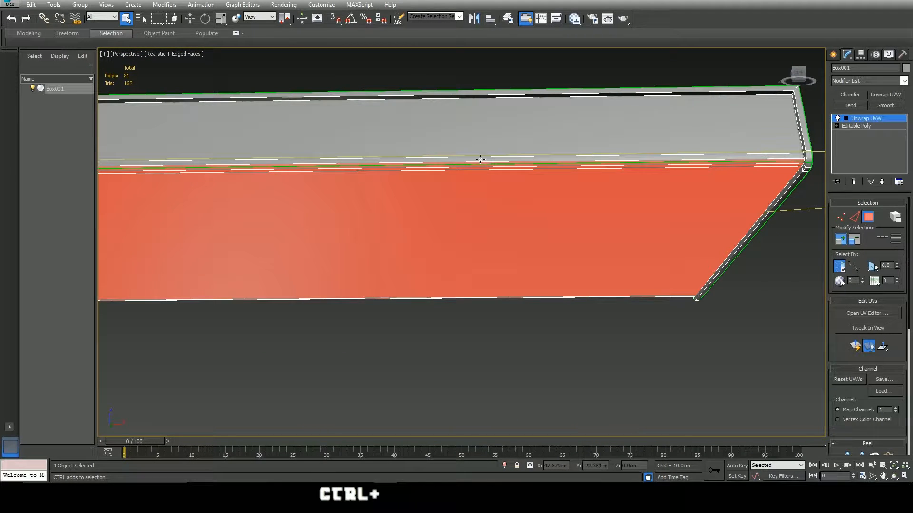
left_click(480, 160, "ctrl")
left_click(477, 148, "ctrl")
scroll(478, 147, "down", 3)
middle_click_drag(398, 235, 494, 224, "alt")
scroll(482, 211, "down", 2)
scroll(566, 230, "down", 2)
middle_click_drag(644, 222, 452, 166, "alt")
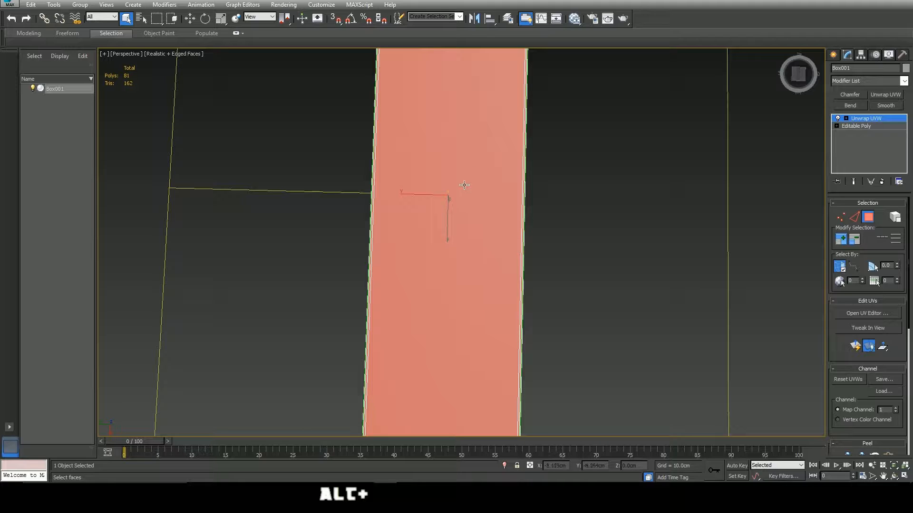
middle_click_drag(464, 185, 496, 260, "alt")
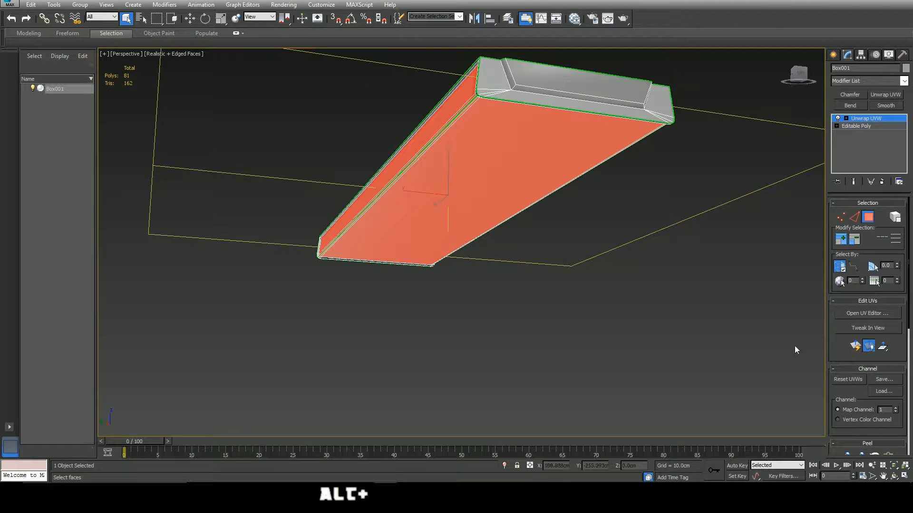
left_click(856, 347)
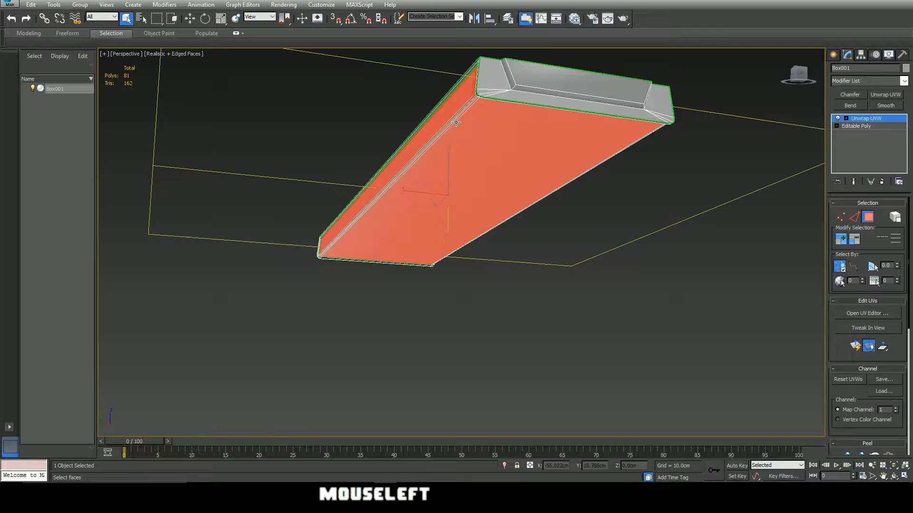
Select the outer rim strip along the top of one long side, plus its vertical end strip and corner faces
middle_click_drag(573, 168, 498, 187, "alt")
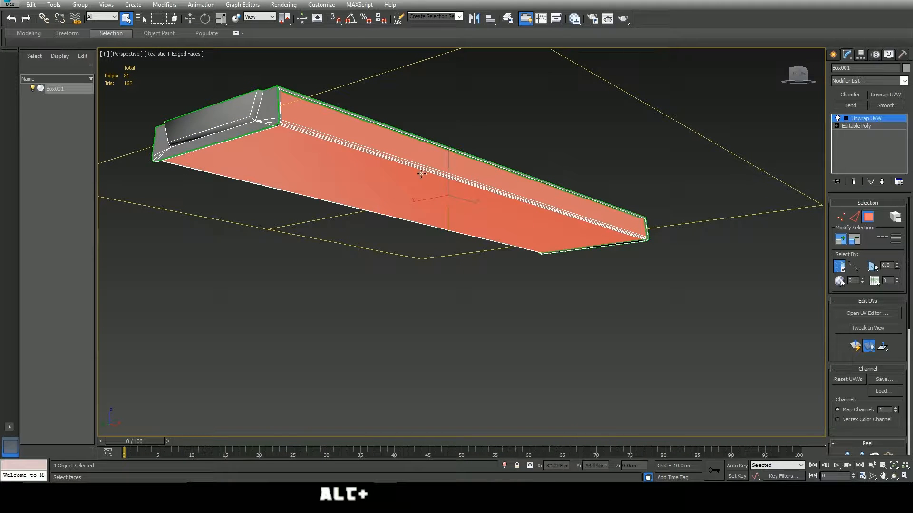
scroll(451, 166, "down", 2)
scroll(387, 164, "up", 5)
middle_click_drag(387, 164, 448, 214)
scroll(448, 214, "up", 5)
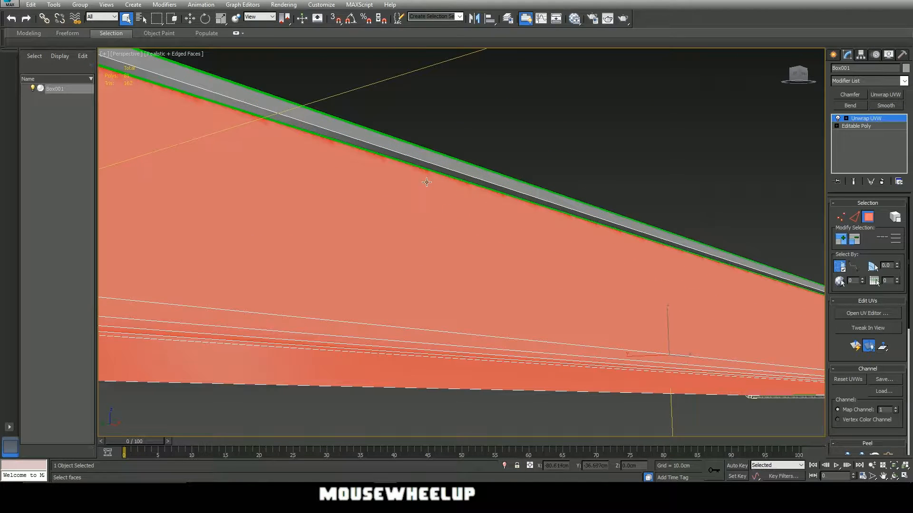
scroll(379, 183, "down", 3)
left_click(261, 232)
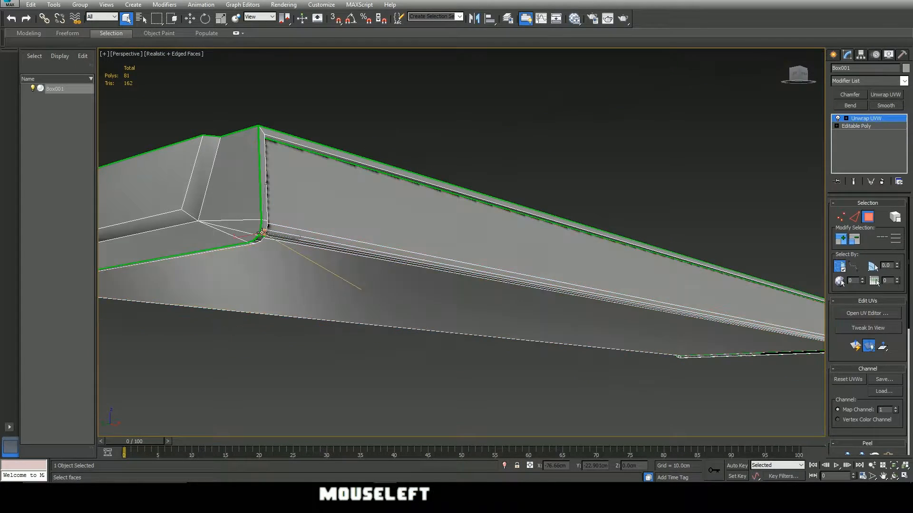
left_click(263, 210, "ctrl")
left_click(278, 134, "ctrl")
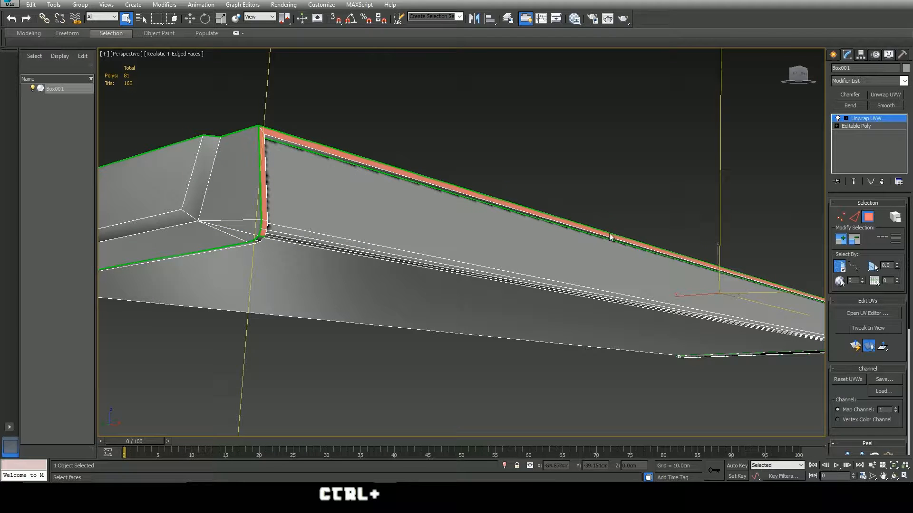
Add the vertical rim strip and corner face at the far end of that long side, and apply Quick Planar Map
middle_click_drag(694, 249, 320, 246)
scroll(321, 246, "up", 4)
left_click(574, 245, "ctrl")
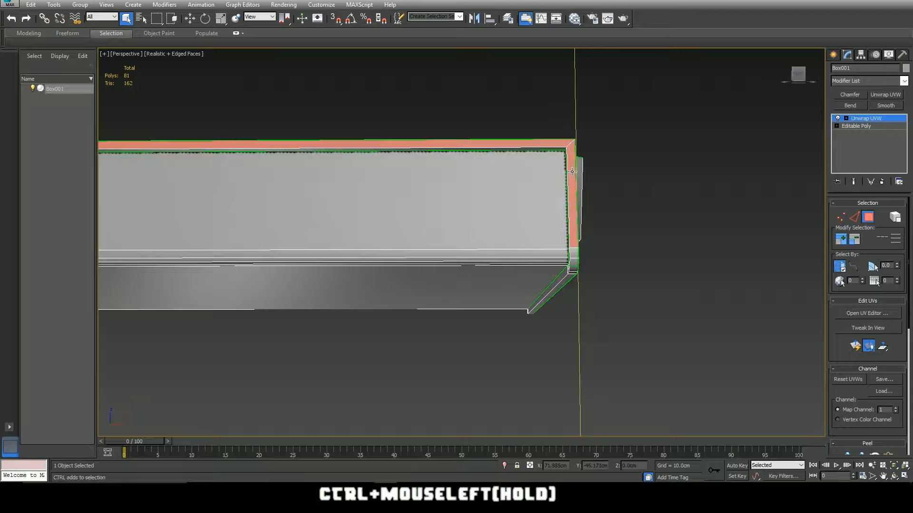
left_click(573, 253, "ctrl")
middle_click_drag(580, 279, 586, 208, "alt")
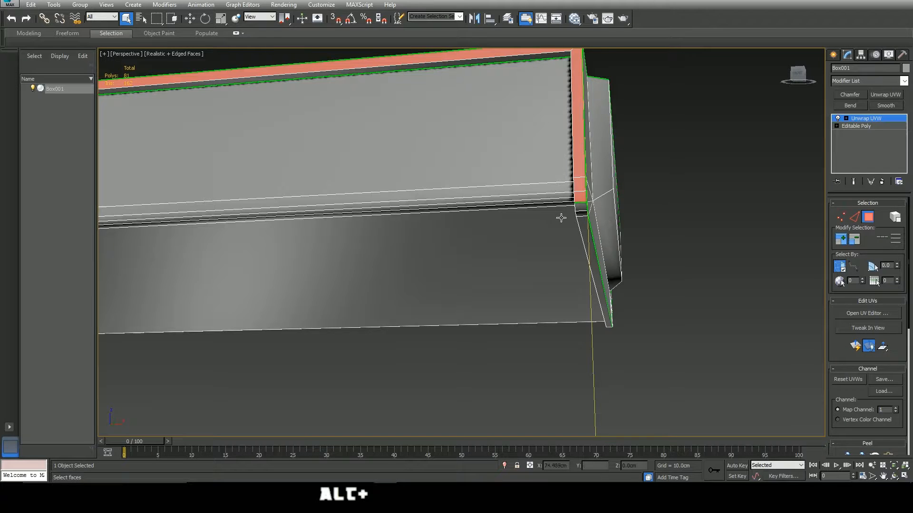
scroll(512, 220, "down", 2)
middle_click_drag(512, 221, 577, 270)
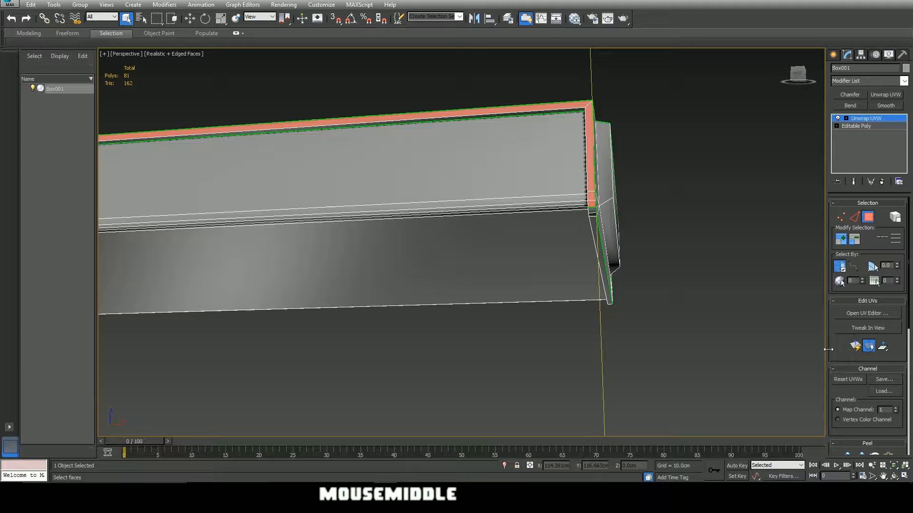
left_click(855, 347)
Select the corner faces, vertical end strip and top rim strip on the opposite long side
middle_click_drag(620, 241, 624, 285, "alt")
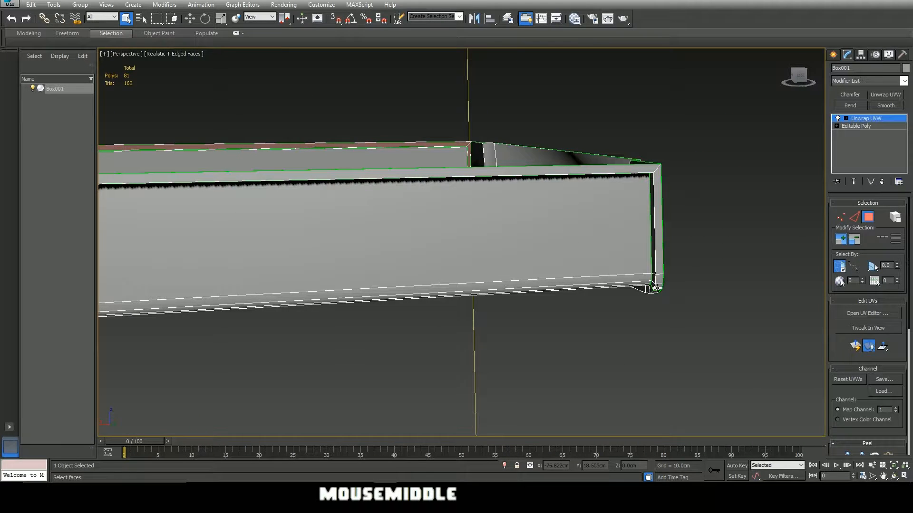
left_click(657, 288)
left_click(657, 280, "ctrl")
left_click(659, 254, "ctrl")
left_click(645, 171, "ctrl")
middle_click_drag(457, 241, 633, 224)
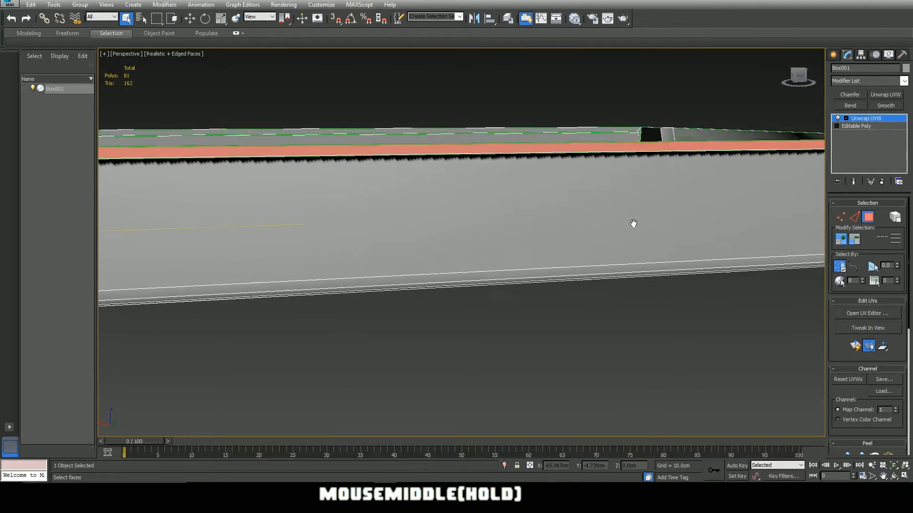
Add the far end's vertical rim strip and corner faces to the selection, leaving out the long lower bevel strips
scroll(303, 231, "down", 3)
middle_click_drag(289, 235, 818, 210)
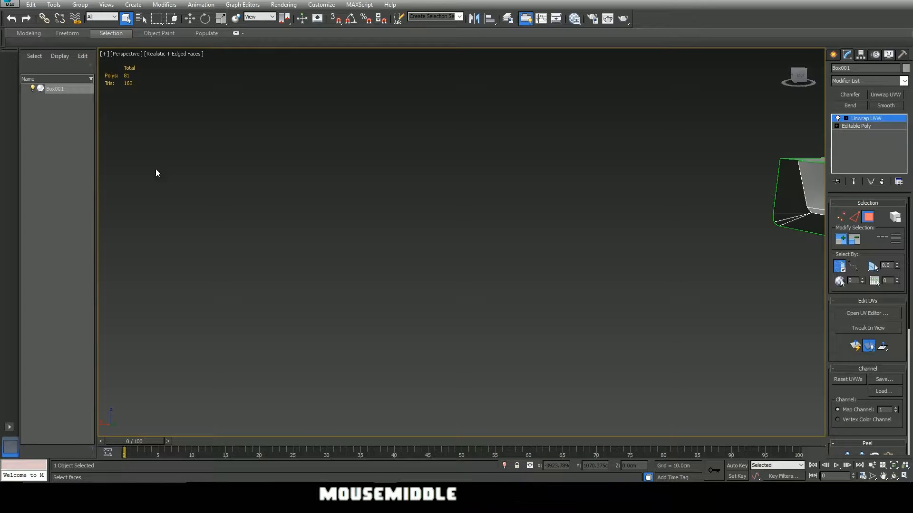
middle_click_drag(551, 210, 121, 208)
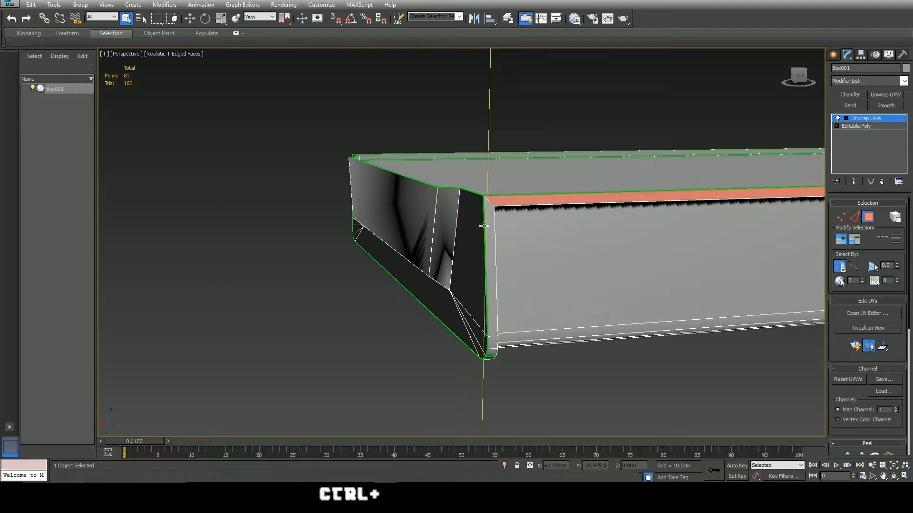
left_click(493, 304, "ctrl")
left_click(496, 343, "ctrl")
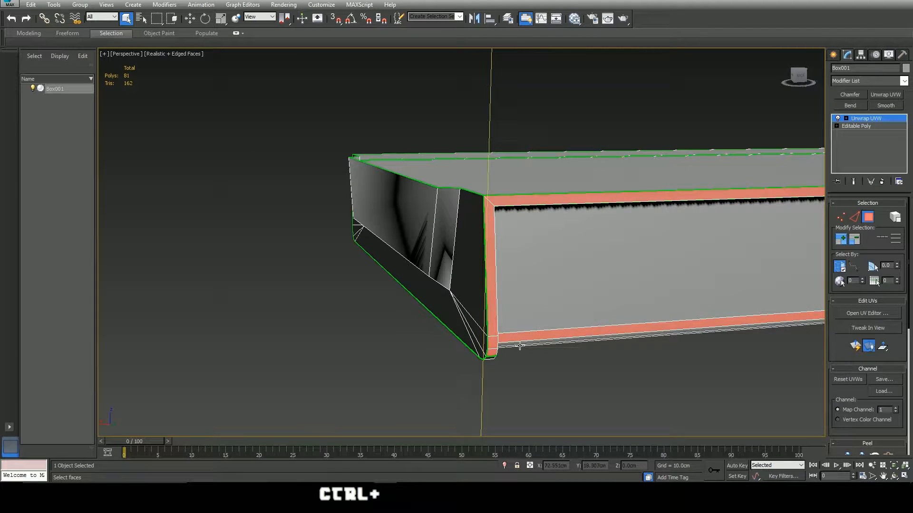
left_click_drag(541, 318, 575, 390, "alt")
scroll(546, 323, "down", 3)
mouse_move(546, 323)
middle_mouse_down("alt")
mouse_move(556, 340)
mouse_move(544, 342)
middle_mouse_up("alt")
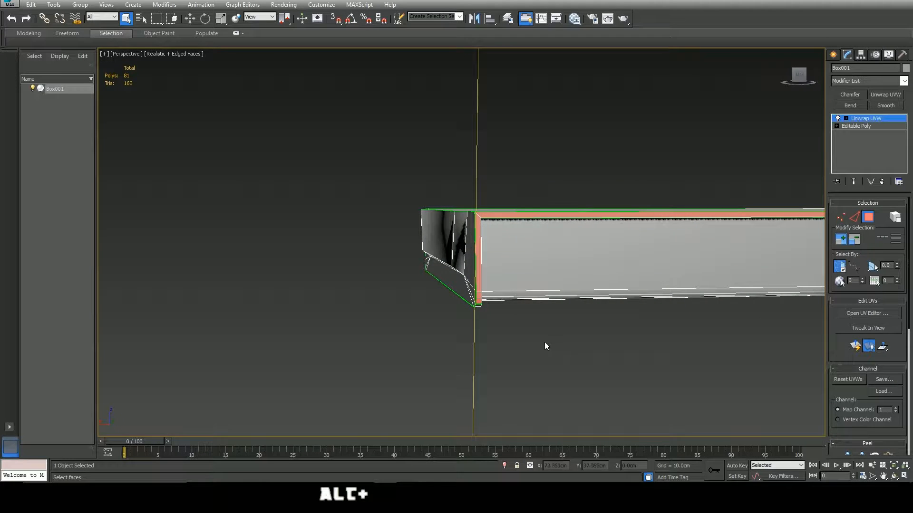
Check the rim selection for missed faces in wireframe, and apply Quick Planar Map to it in shaded display
key("F3")
scroll(538, 304, "down", 2)
middle_click_drag(538, 303, 268, 291, "alt")
middle_click_drag(547, 262, 245, 261)
scroll(707, 245, "up", 1)
scroll(653, 263, "up", 2)
scroll(623, 275, "down", 3)
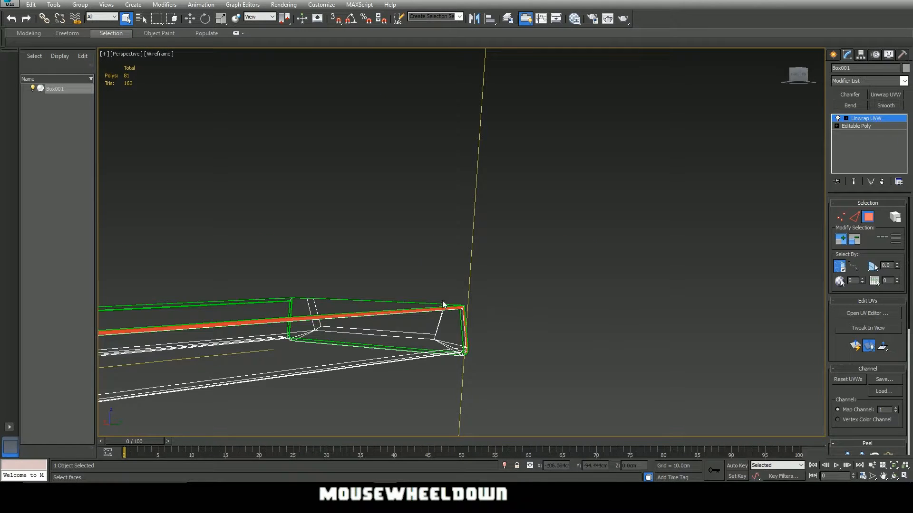
key("F3")
middle_click_drag(500, 326, 547, 343, "alt")
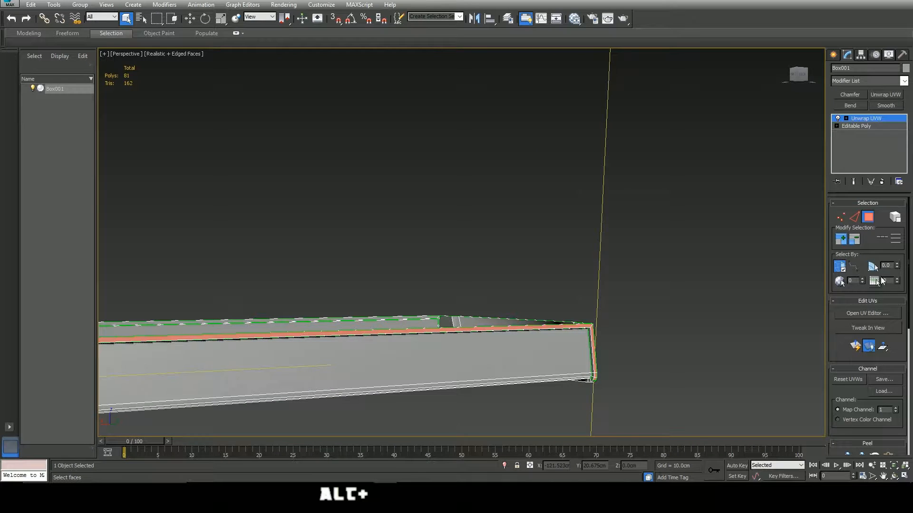
left_click(855, 346)
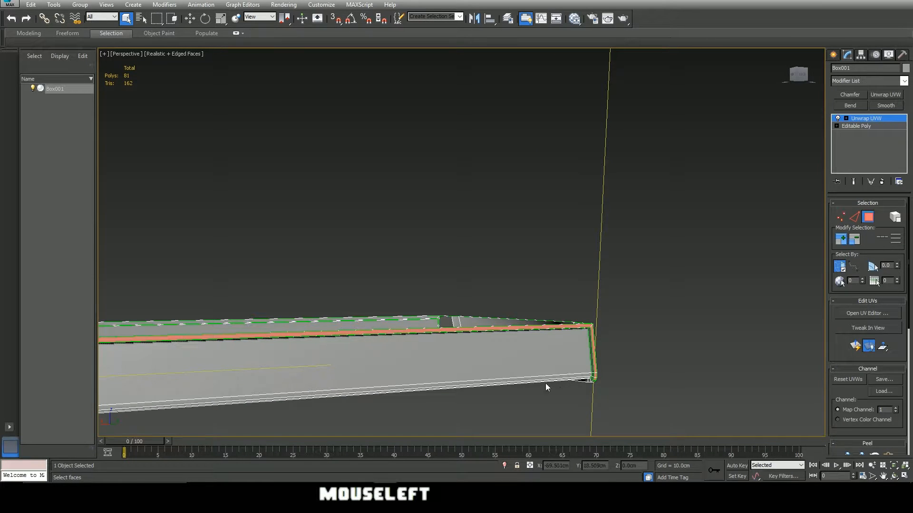
Select the outer rim strip along one short end of the underside, including its corner faces, and apply Quick Planar Map
middle_click_drag(545, 383, 485, 281, "alt")
scroll(522, 358, "down", 3)
scroll(489, 238, "up", 5)
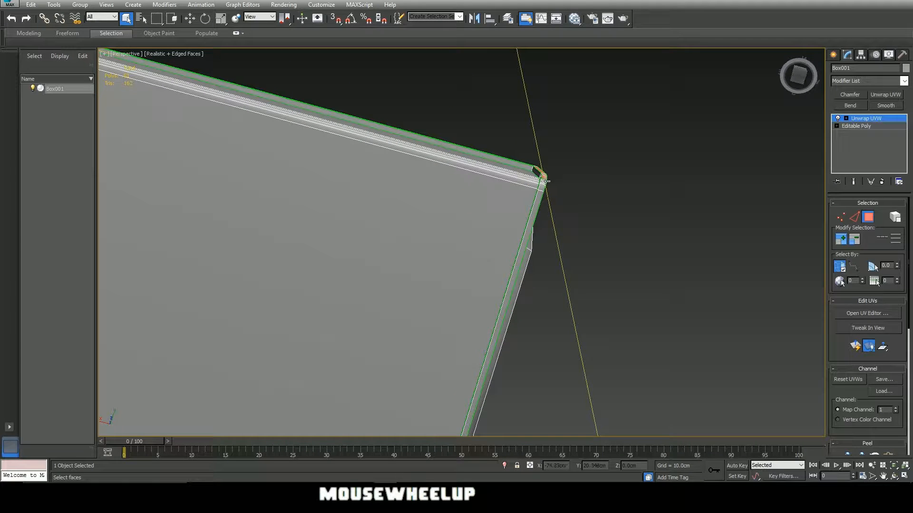
left_click(546, 181)
left_click(545, 184, "ctrl")
left_click(535, 213, "ctrl")
middle_click_drag(519, 373, 593, 154)
left_click(489, 370, "ctrl")
left_click(490, 372, "ctrl")
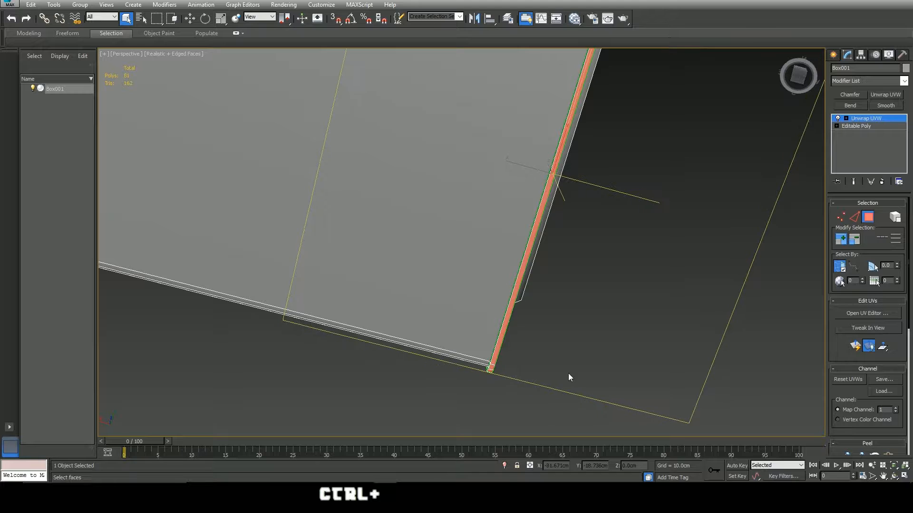
scroll(490, 194, "down", 3)
middle_click_drag(490, 194, 437, 226)
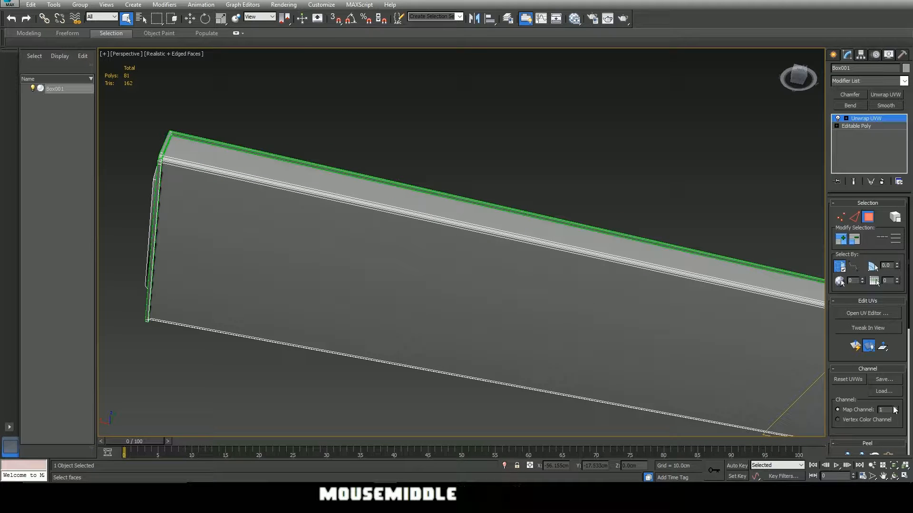
left_click(857, 350)
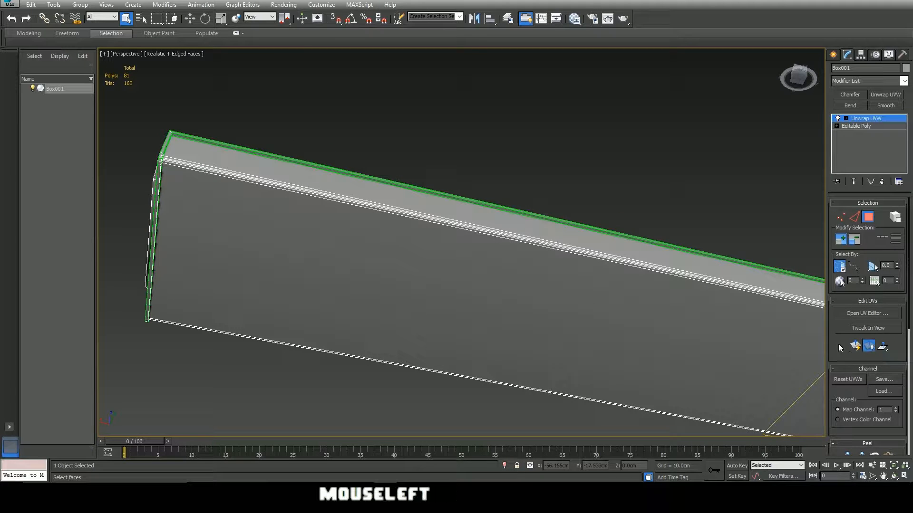
Select the outer rim strip and corner faces along the underside's opposite short end, check them in wireframe, and apply Quick Planar Map
middle_click_drag(131, 247, 257, 263)
scroll(310, 193, "up", 4)
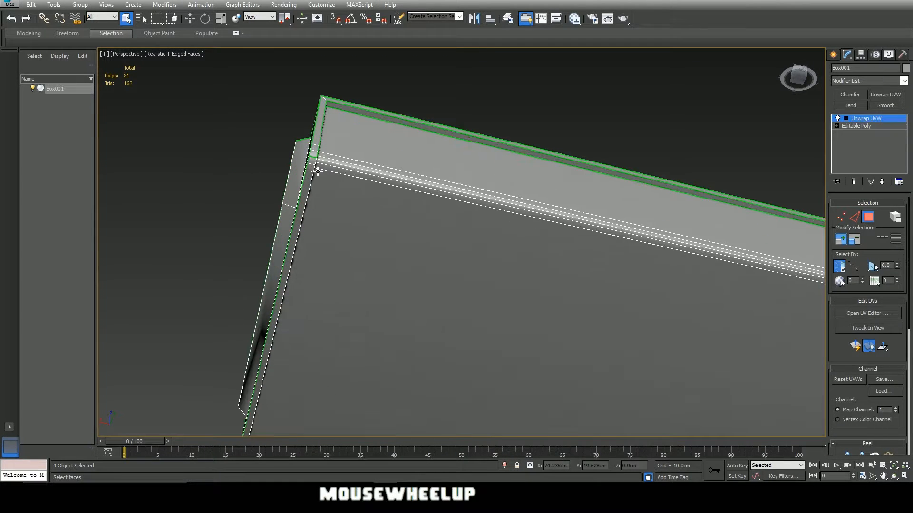
left_click(309, 180)
left_click(309, 179, "ctrl")
middle_click_drag(305, 212, 417, 131)
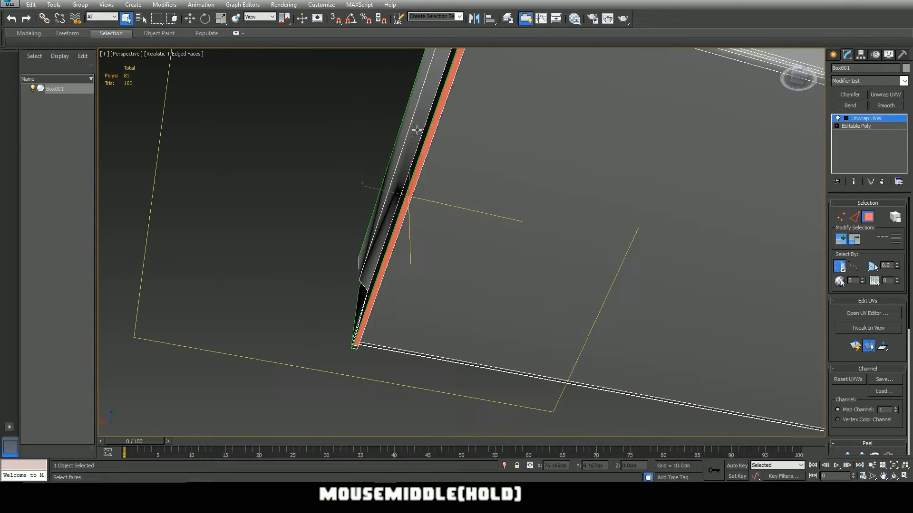
middle_click_drag(358, 347, 452, 322, "alt")
middle_click_drag(292, 183, 447, 266)
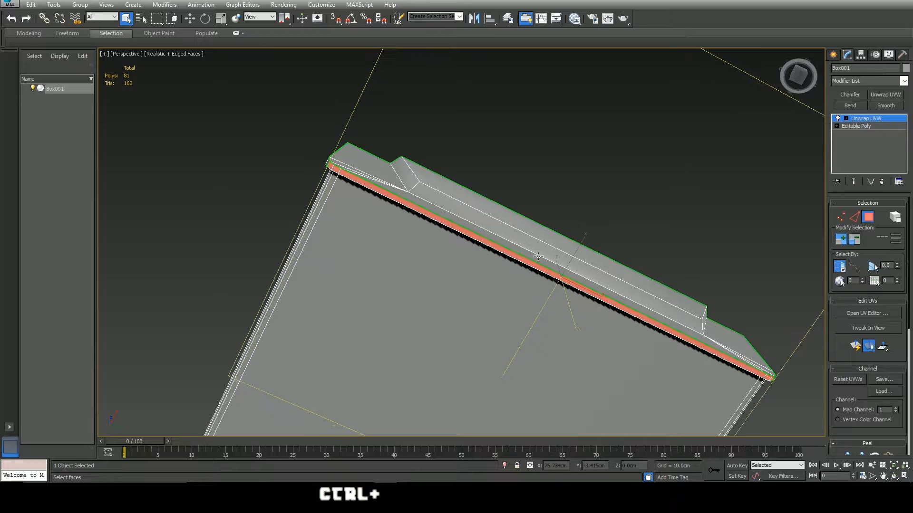
key("ctrl+a")
key("F3")
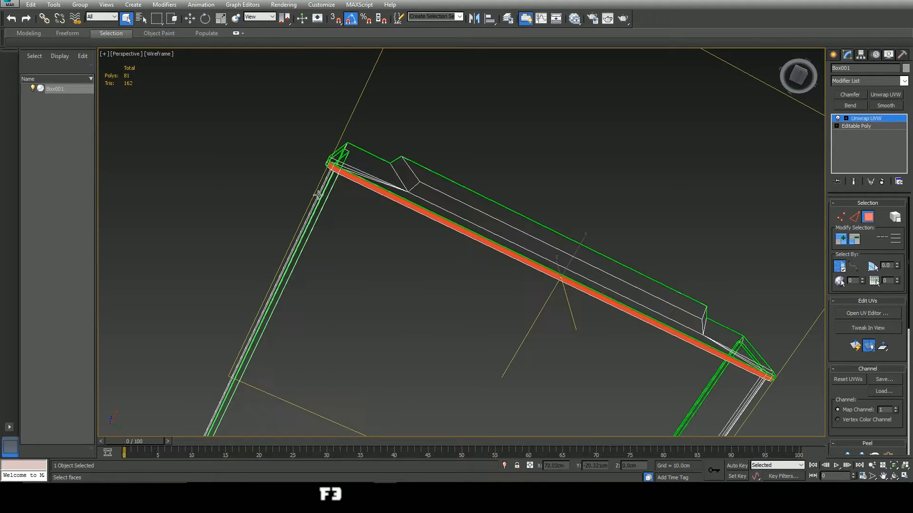
middle_click_drag(318, 195, 352, 255, "alt")
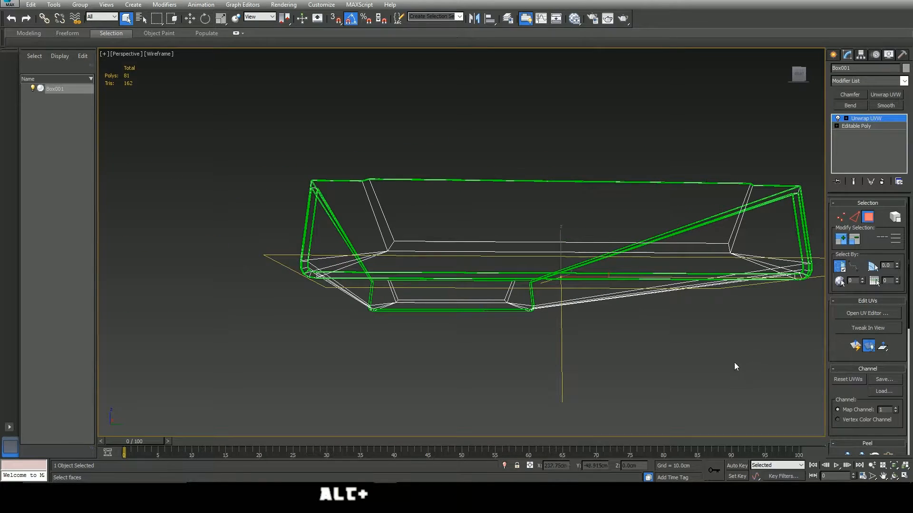
left_click(844, 348)
key("F3")
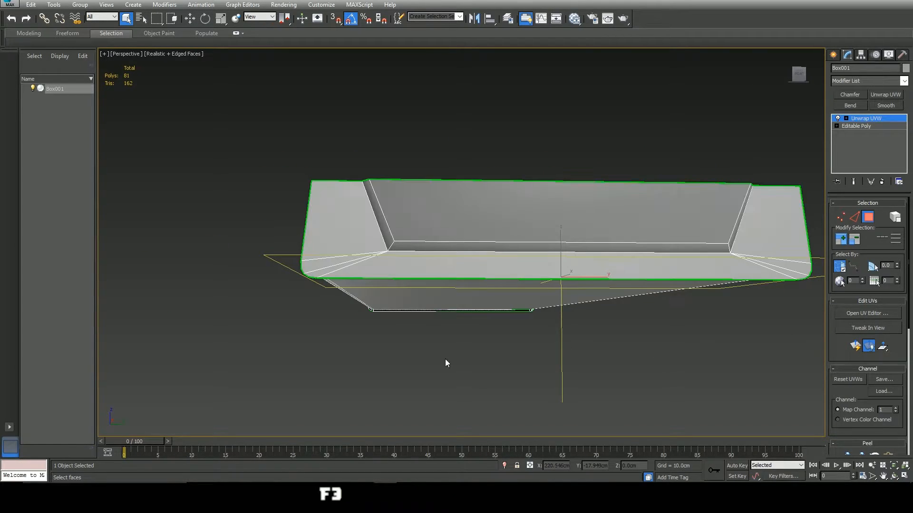
Select the inner rim strip at one short end, taking its vertical strip, lower corner faces and bottom strip, without the underside face
mouse_move(445, 359)
middle_mouse_down("alt")
mouse_move(540, 266)
mouse_move(551, 237)
mouse_move(673, 218)
mouse_move(596, 253)
middle_mouse_up("alt")
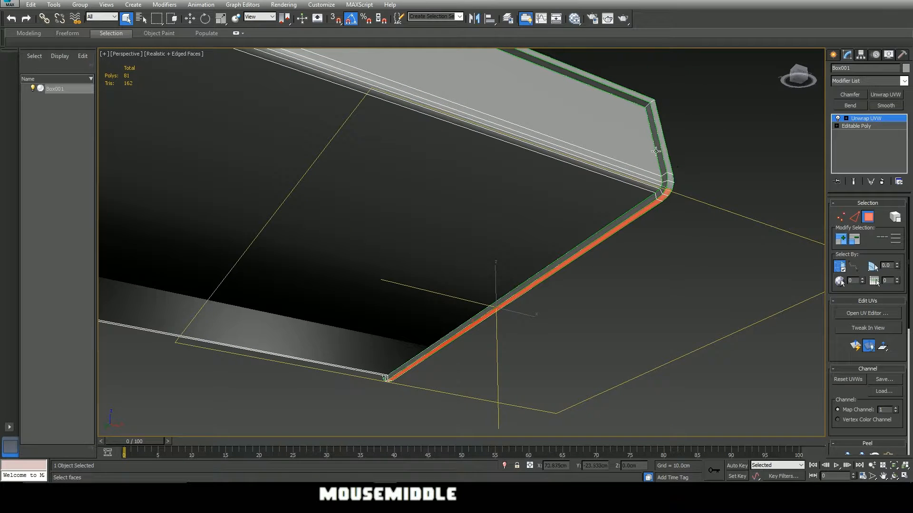
left_click(660, 169)
left_click(662, 185, "ctrl")
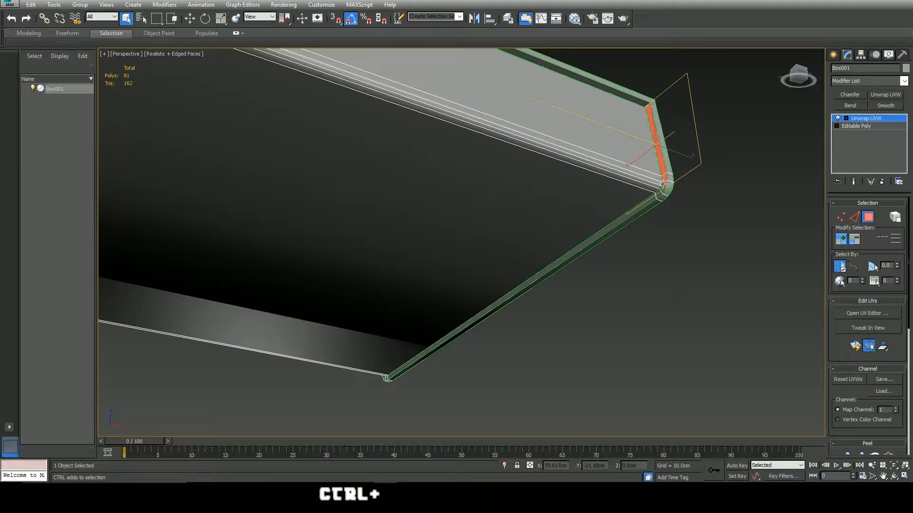
left_click(655, 194, "ctrl")
left_click(570, 220, "ctrl")
left_click(606, 210, "alt")
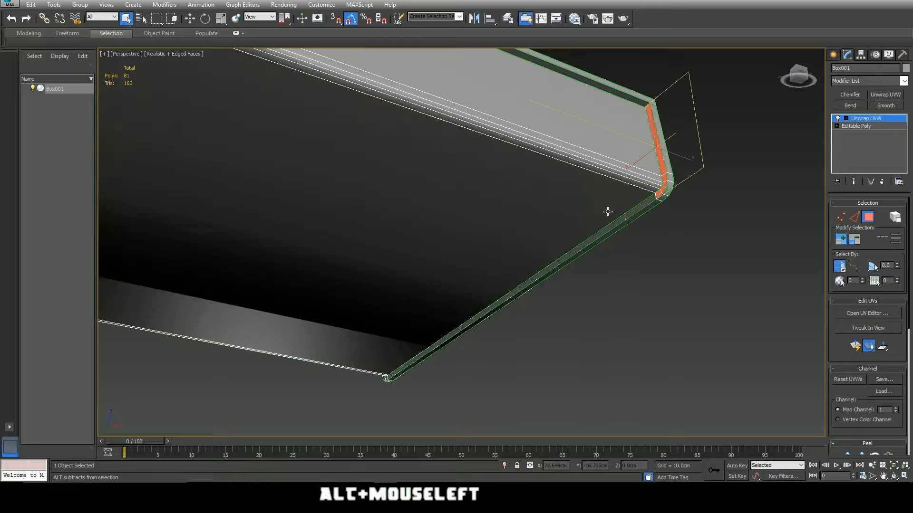
left_click(546, 272, "ctrl")
Add the other corner's faces and vertical inner strip at the same short end, and apply Quick Planar Map to the selection
middle_click_drag(547, 272, 279, 267, "alt")
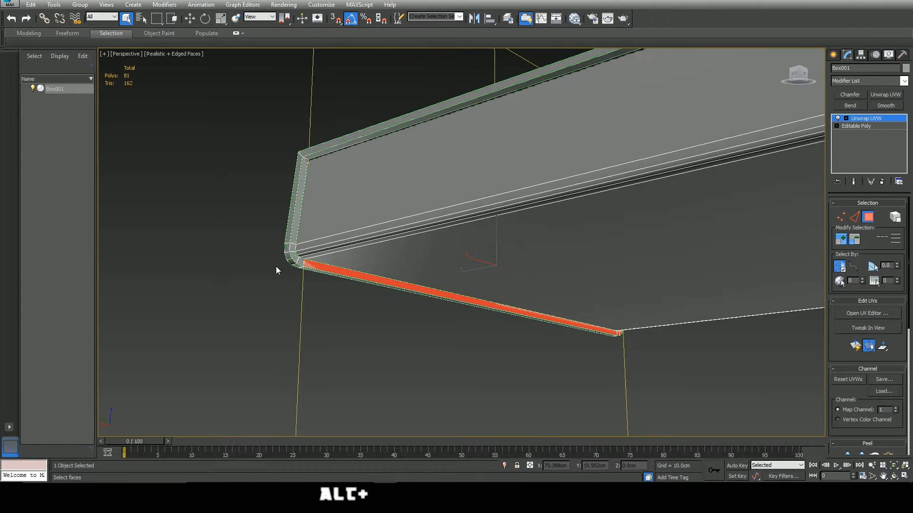
left_click(297, 260, "ctrl")
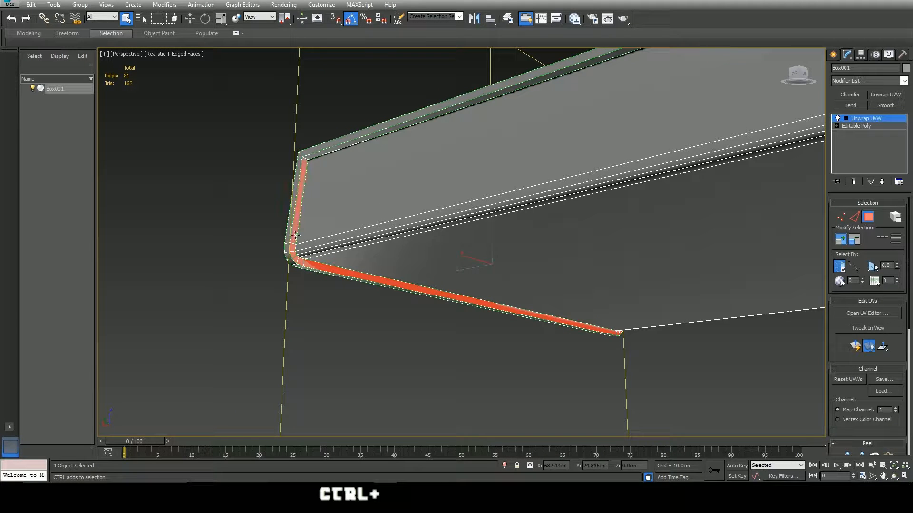
middle_click_drag(508, 286, 216, 226, "alt")
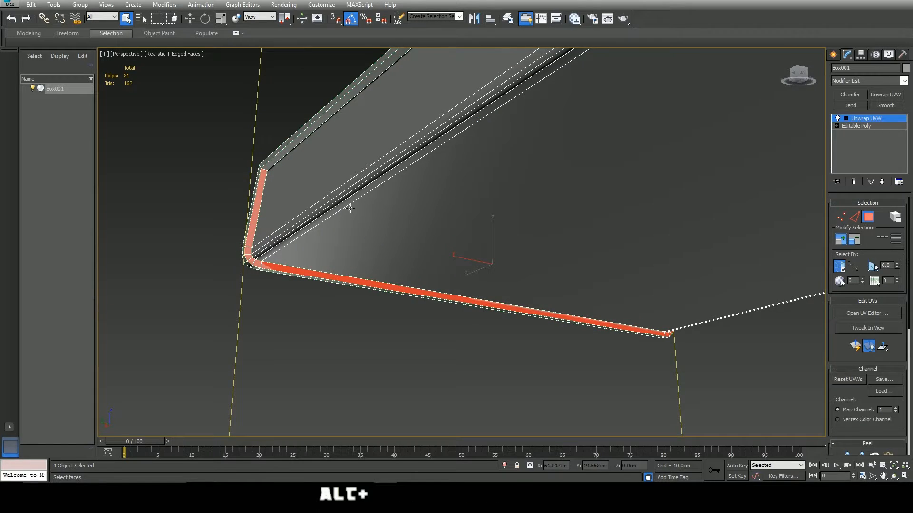
middle_click_drag(350, 208, 577, 250, "alt")
left_click(859, 343)
Select the long, narrow upper rim strip along one long side of the model and apply Quick Planar Map
scroll(428, 272, "down", 2)
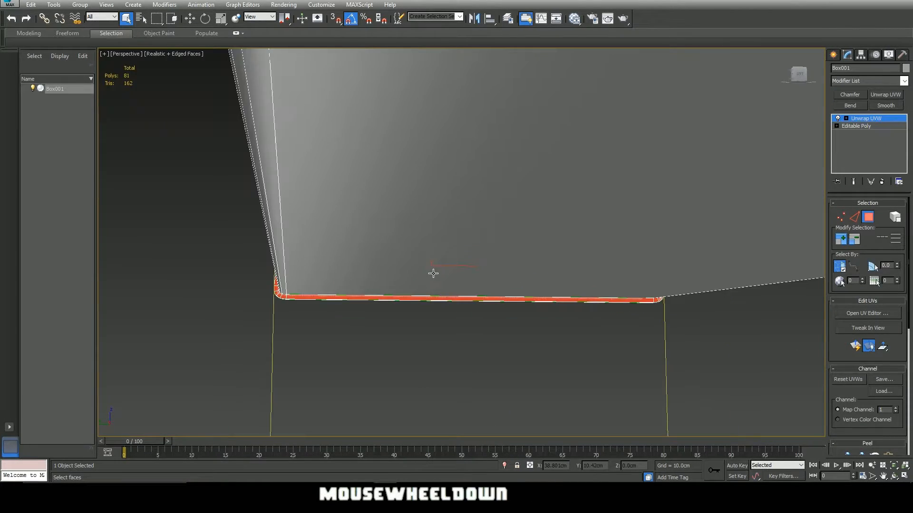
middle_click_drag(360, 266, 448, 105, "alt")
left_click(448, 105)
scroll(656, 157, "down", 2)
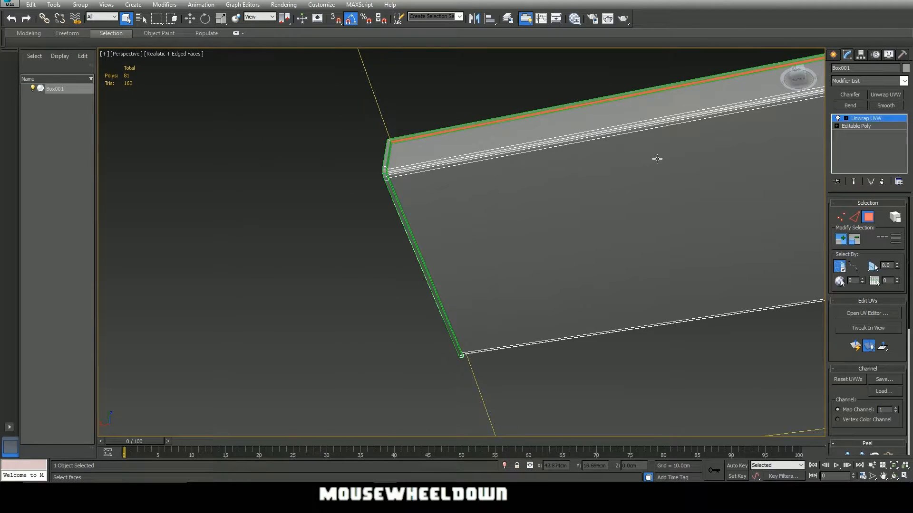
middle_click_drag(656, 157, 304, 225)
scroll(763, 99, "down", 2)
middle_click_drag(754, 102, 473, 209)
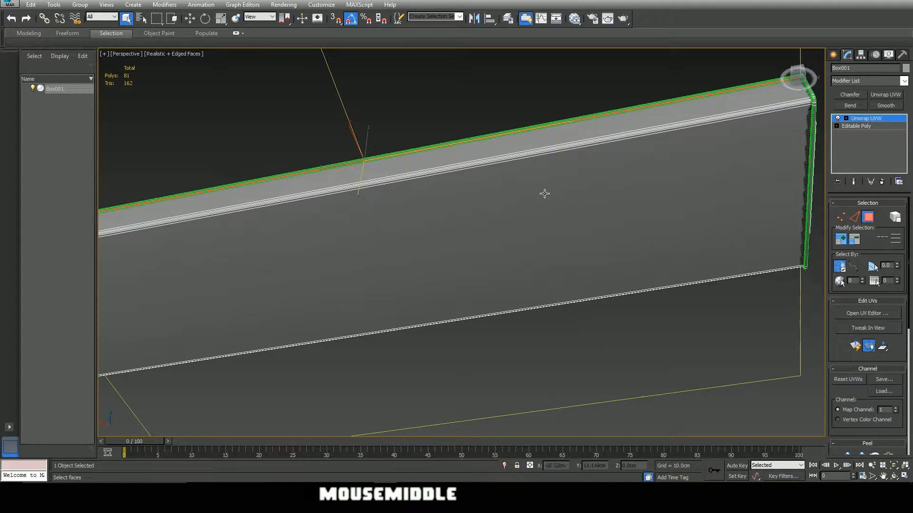
left_click(858, 349)
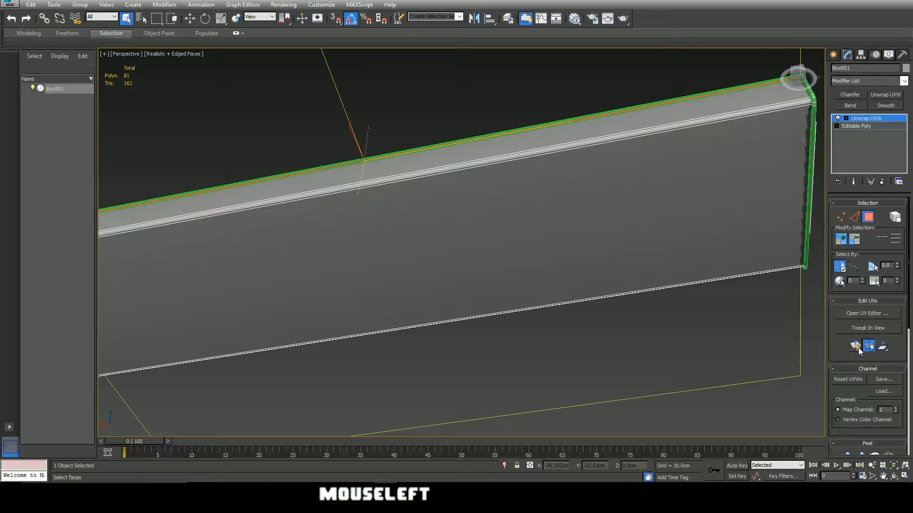
Select the matching upper rim strip along the opposite long side and apply Quick Planar Map
middle_click_drag(487, 275, 502, 229, "alt")
middle_click_drag(593, 116, 591, 142)
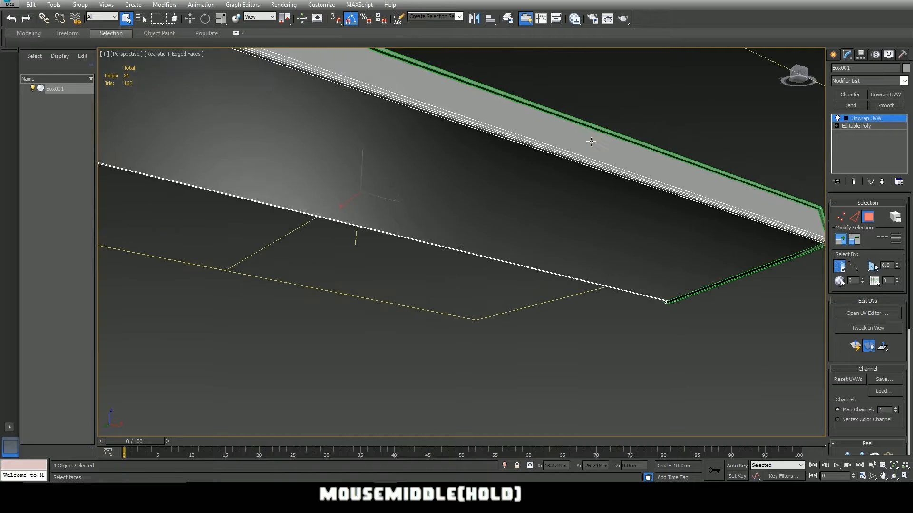
scroll(550, 122, "up", 3)
left_click(568, 110)
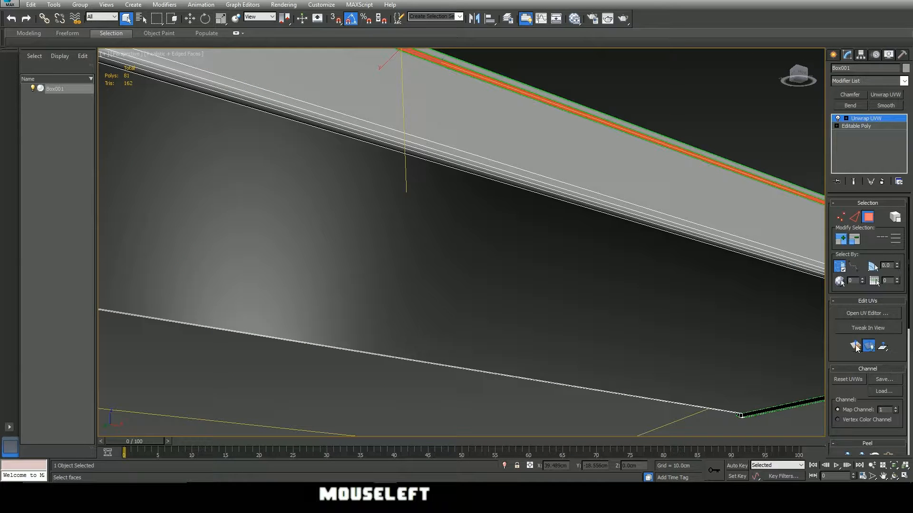
Select the vertical rim strip and the lower corner faces where the long side meets one short end
scroll(556, 209, "down", 4)
middle_click_drag(557, 209, 379, 229)
scroll(777, 274, "up", 3)
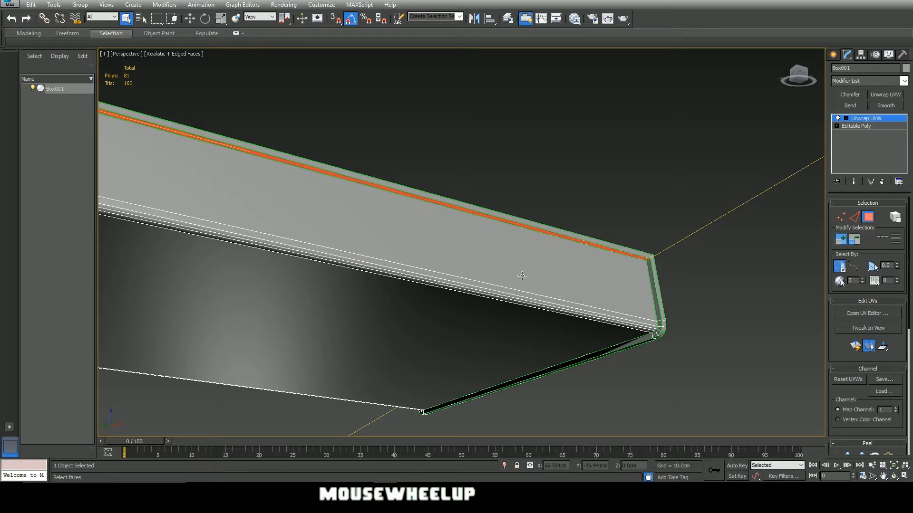
scroll(396, 283, "down", 1)
middle_click_drag(396, 282, 577, 285)
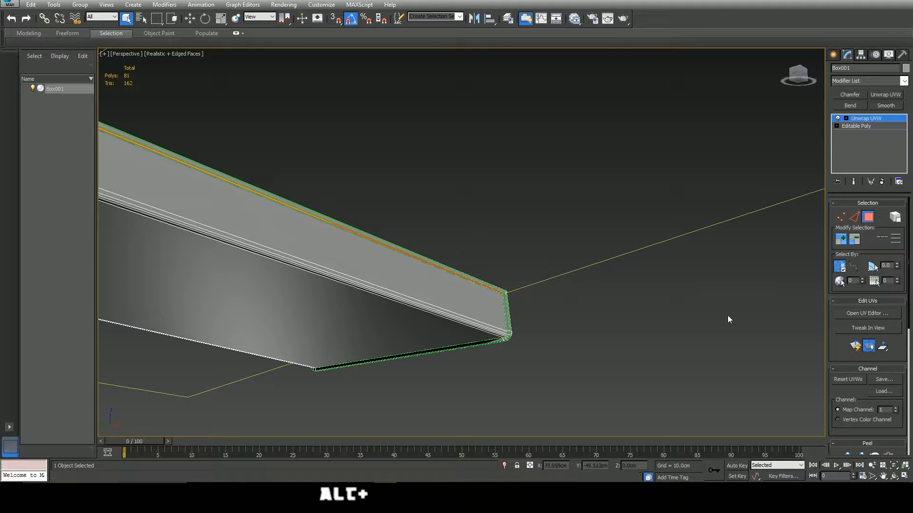
scroll(507, 319, "up", 4)
left_click(507, 319)
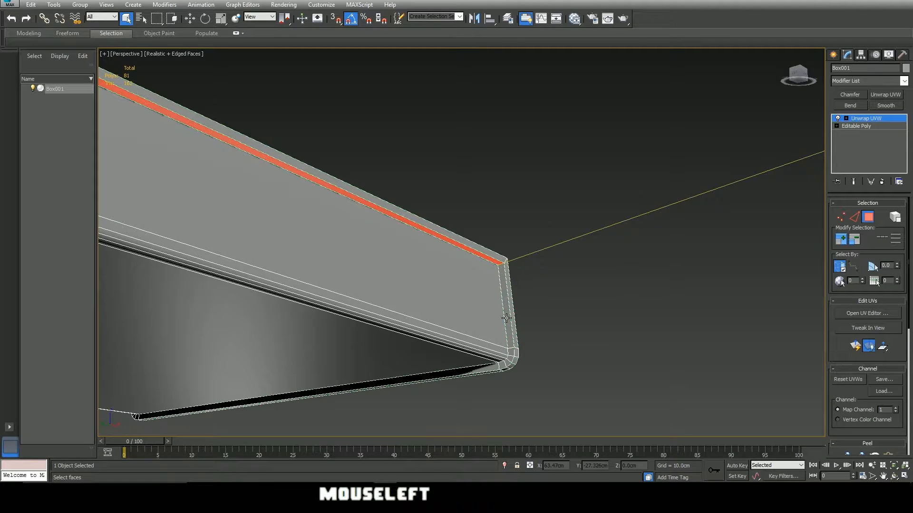
left_click(510, 352, "ctrl")
left_click(509, 359, "ctrl")
left_click(503, 366, "ctrl")
left_click(493, 368, "ctrl")
Extend the end rim selection across the bottom strip, opposite corner faces and second vertical strip, and apply Quick Planar Map
middle_click_drag(397, 360, 571, 342, "alt")
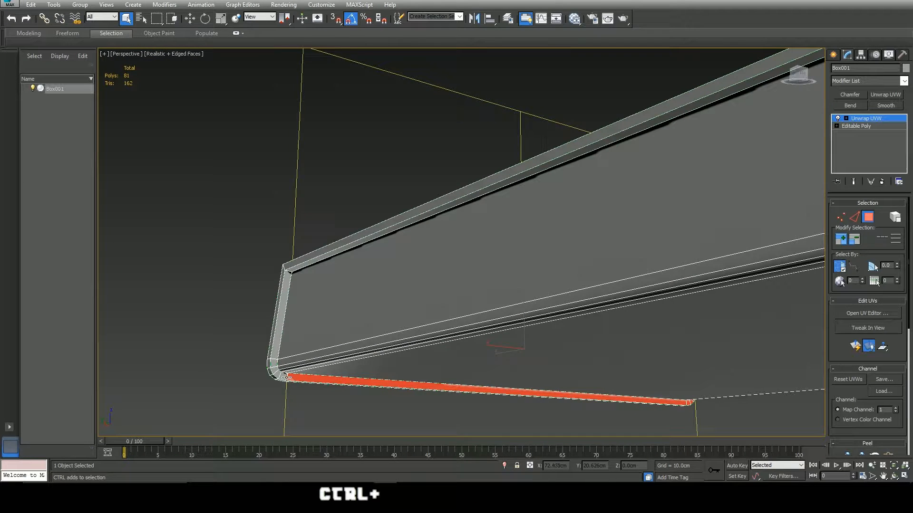
left_click(290, 376, "ctrl")
left_click(279, 375, "ctrl")
left_click(275, 364, "ctrl")
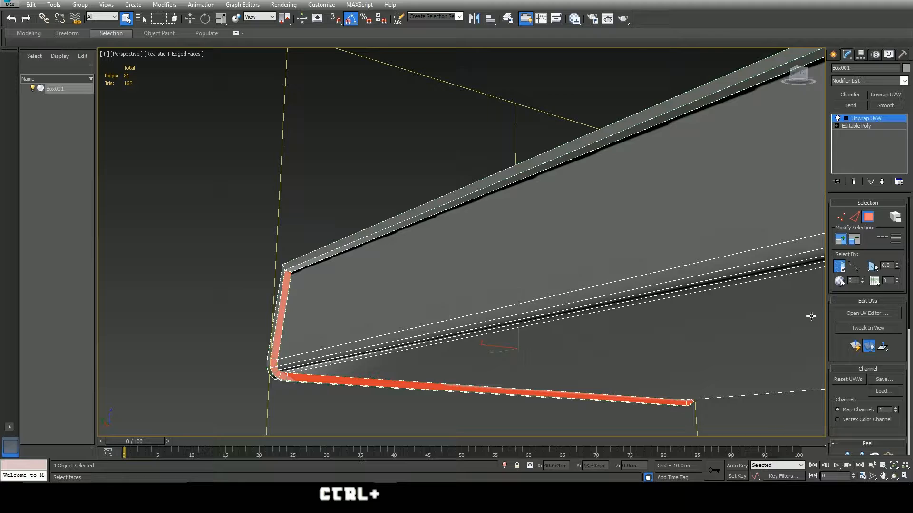
left_click(855, 346)
Select the vertical rim strip and adjoining lower corner faces on one side of the model's opposite short end
scroll(591, 291, "down", 2)
middle_click_drag(591, 292, 569, 315)
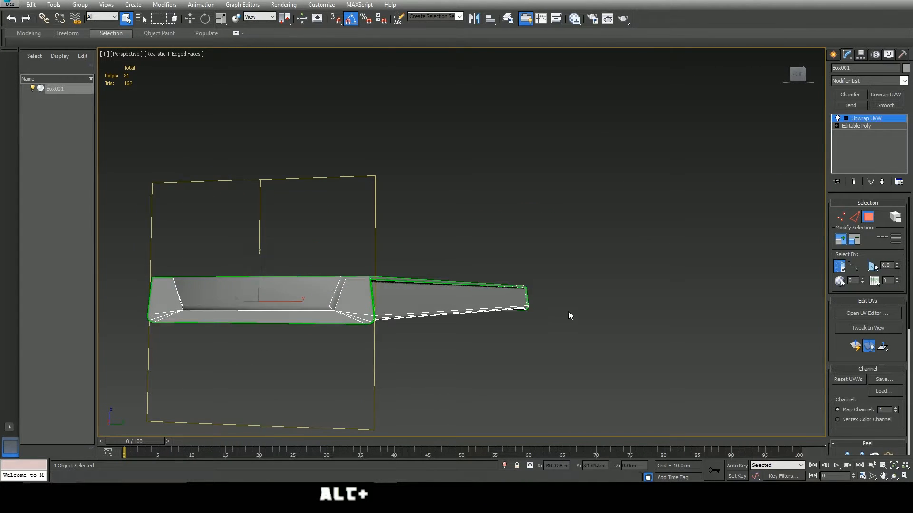
scroll(560, 314, "up", 4)
scroll(560, 315, "down", 3)
middle_click_drag(515, 305, 449, 311, "alt")
left_click(449, 312)
left_click(461, 335)
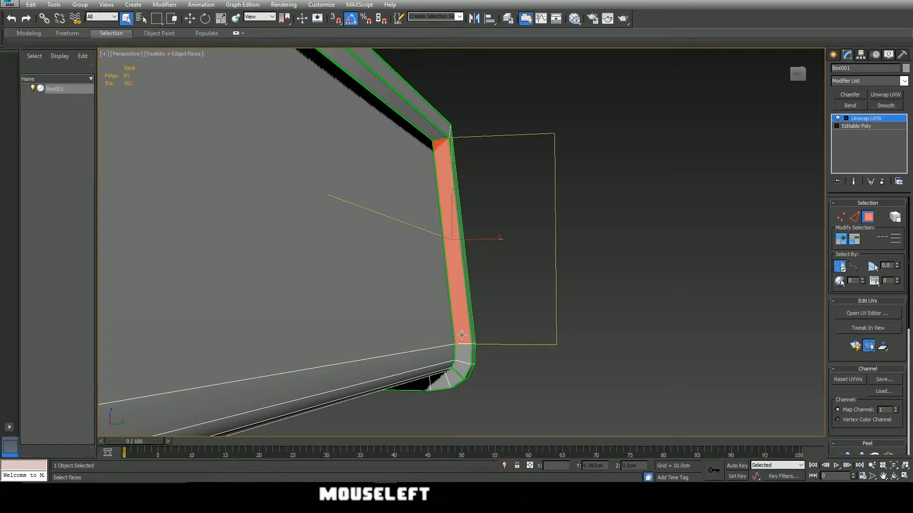
left_click(465, 353, "ctrl")
left_click(461, 370, "ctrl")
left_click(452, 379, "ctrl")
left_click(439, 382, "ctrl")
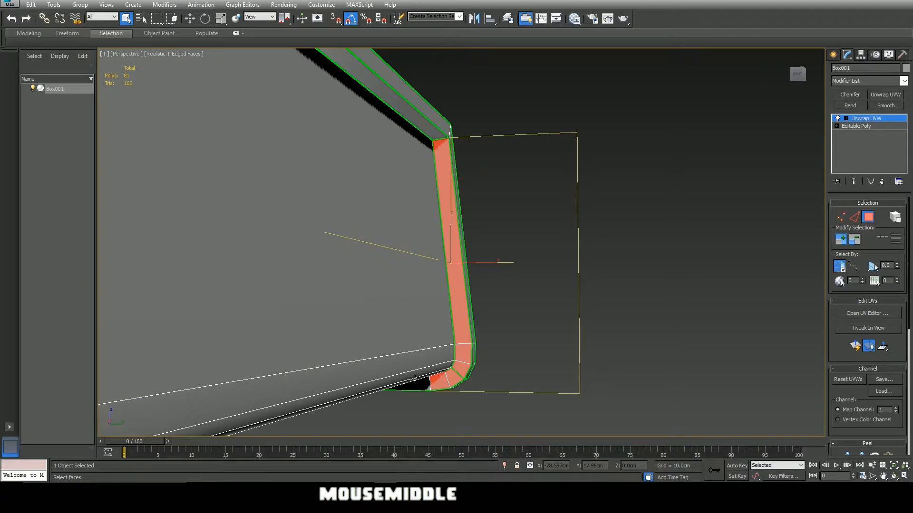
Add the opposite end's bottom rim strip, remaining corner faces and other vertical strip, and apply Quick Planar Map
middle_click_drag(414, 378, 380, 256)
left_click(616, 267, "ctrl")
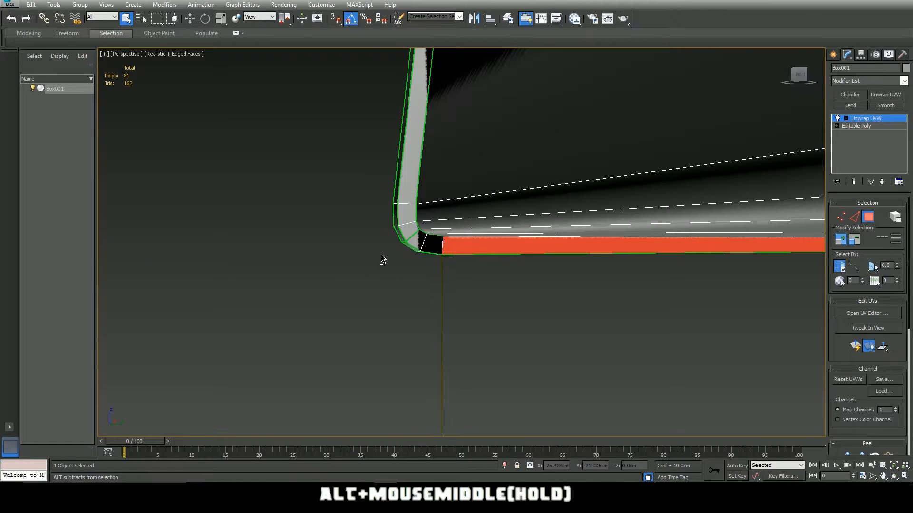
left_click(430, 243, "ctrl")
left_click(416, 240, "ctrl")
left_click(405, 232, "ctrl")
left_click(406, 214, "ctrl")
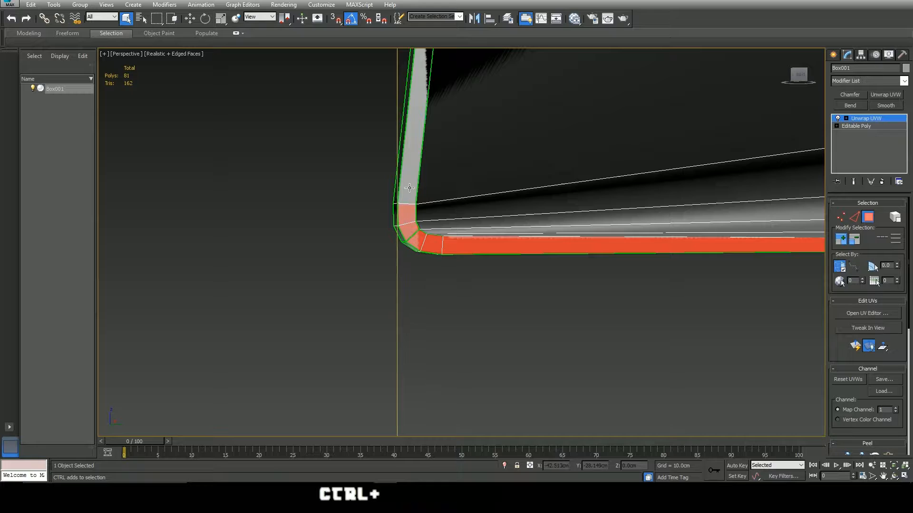
left_click(409, 188, "ctrl")
scroll(442, 147, "down", 3)
middle_click_drag(475, 94, 444, 239, "alt")
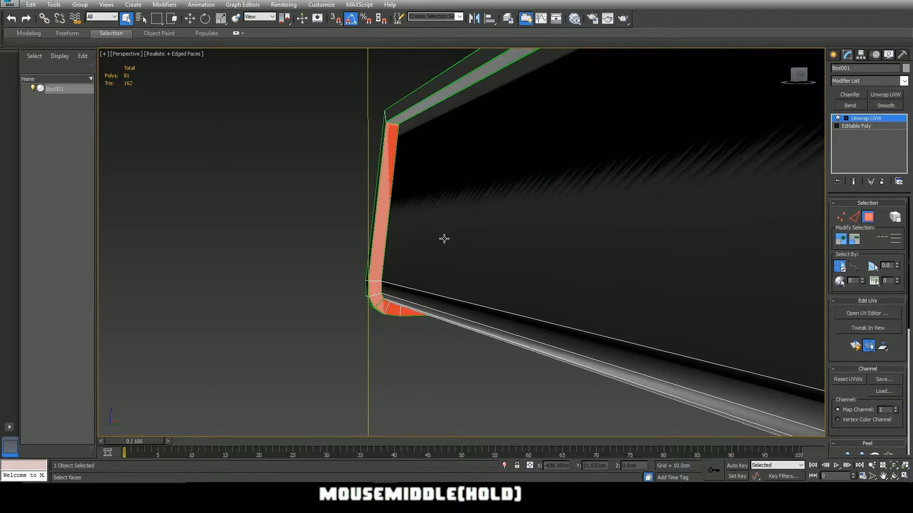
left_click(854, 350)
Look over the mapped model, open the UV editor, maximize it and turn off its checker background
scroll(400, 295, "down", 4)
middle_click_drag(501, 301, 181, 265, "alt")
scroll(647, 256, "down", 3)
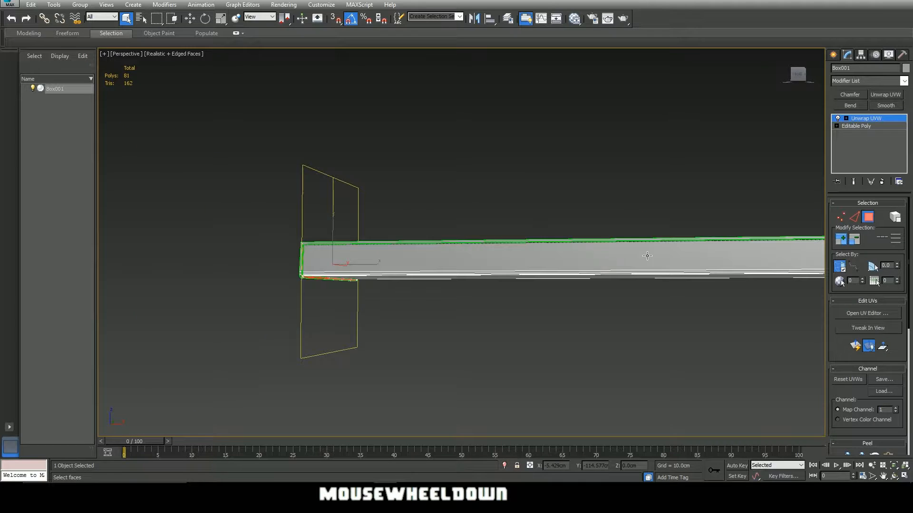
middle_click_drag(646, 256, 611, 290)
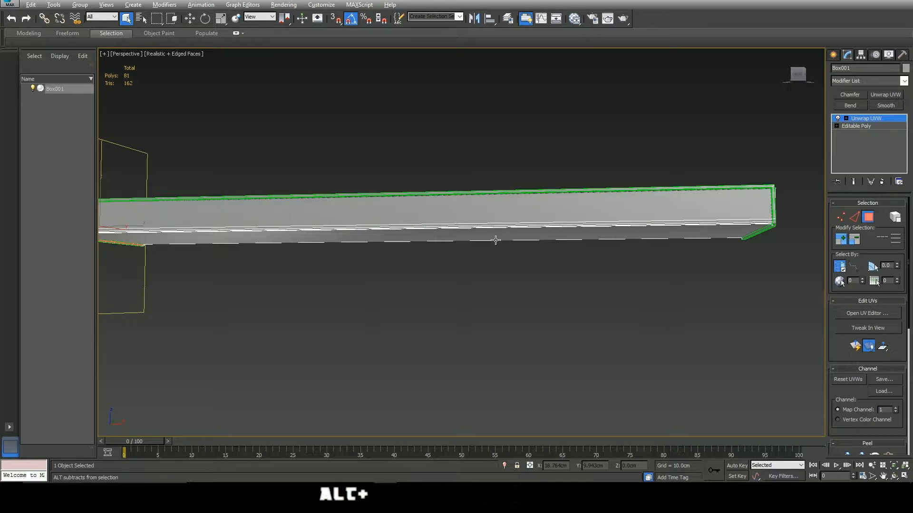
middle_click_drag(496, 241, 520, 247, "alt")
middle_click_drag(449, 256, 651, 236, "alt")
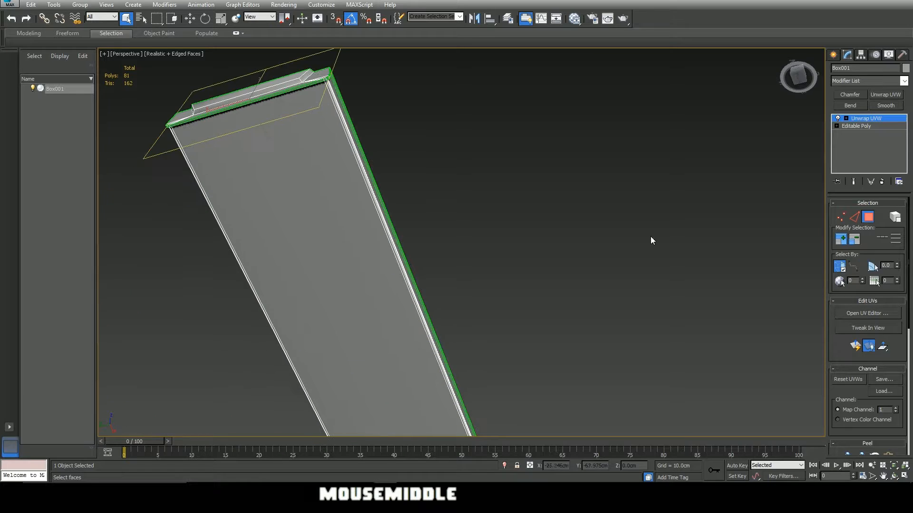
left_click(864, 315)
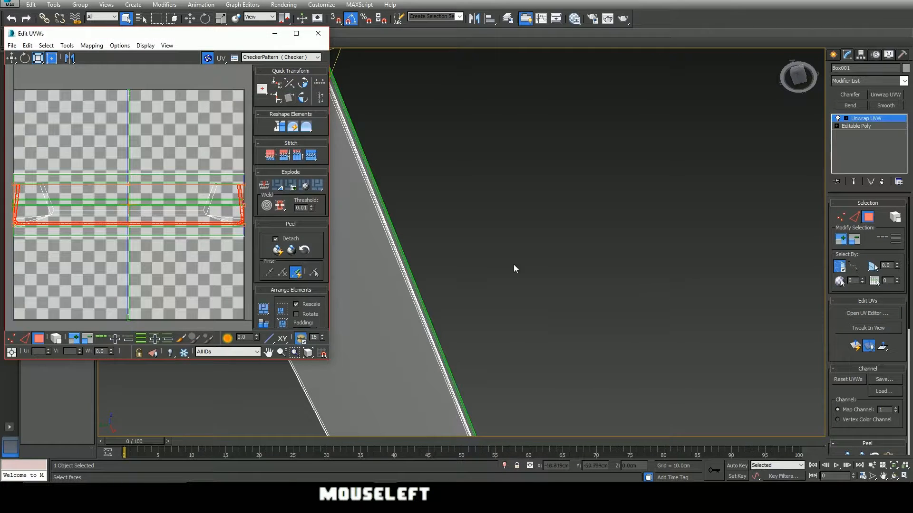
left_click(297, 34)
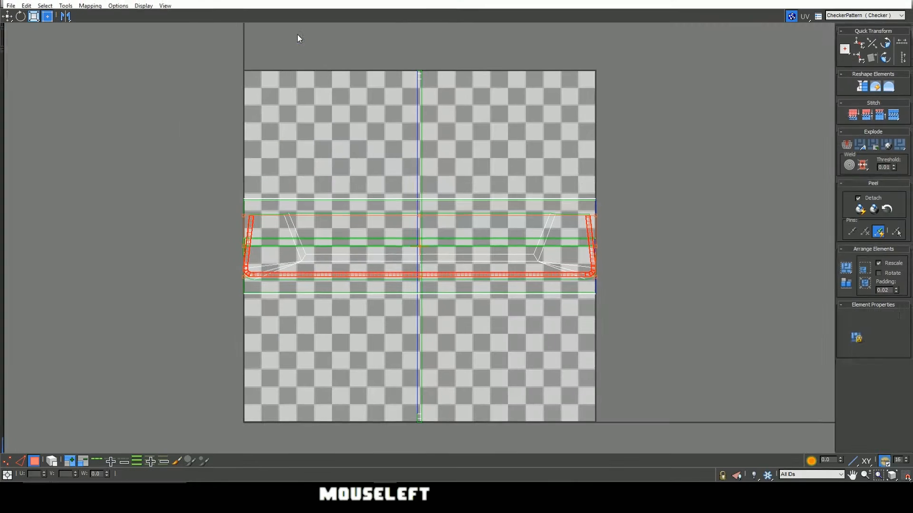
left_click(791, 17)
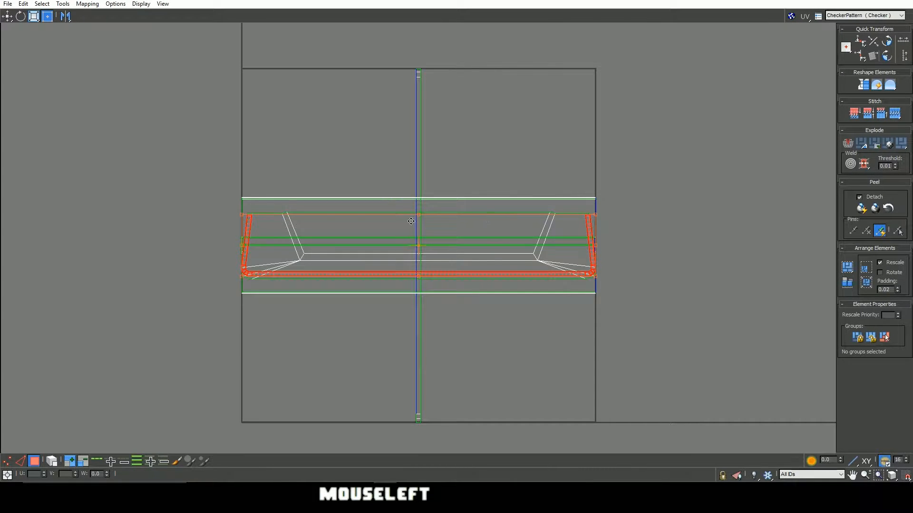
Turn on element selection in the UV editor, select all UV elements, and rescale them to matching relative sizes
scroll(411, 221, "down", 2)
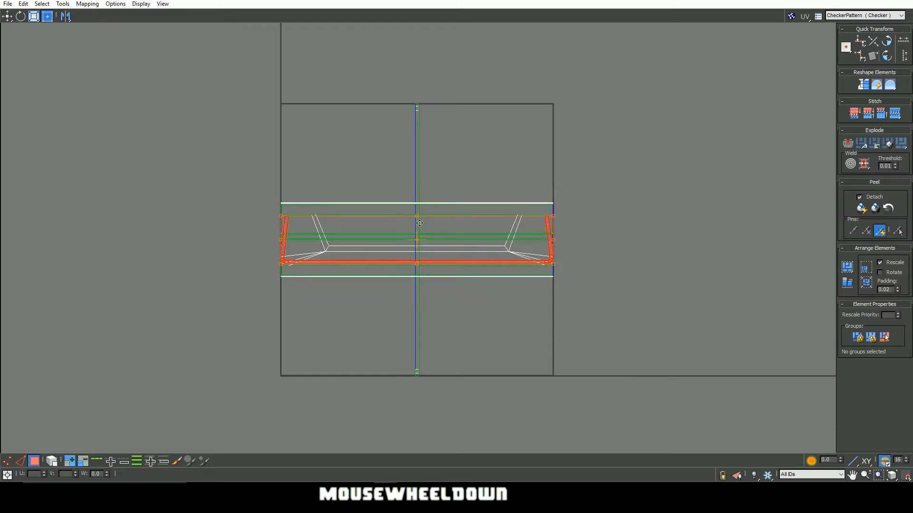
left_click(416, 293)
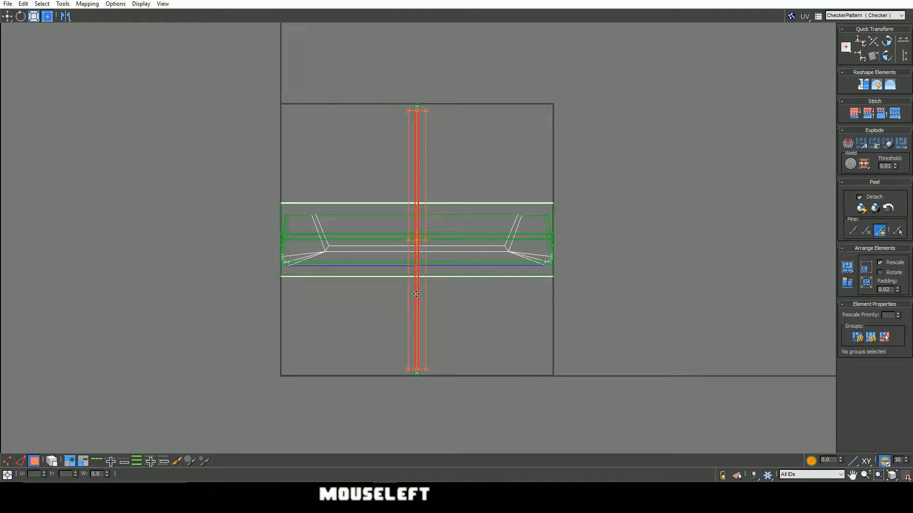
left_click(52, 461)
left_click_drag(227, 87, 852, 340)
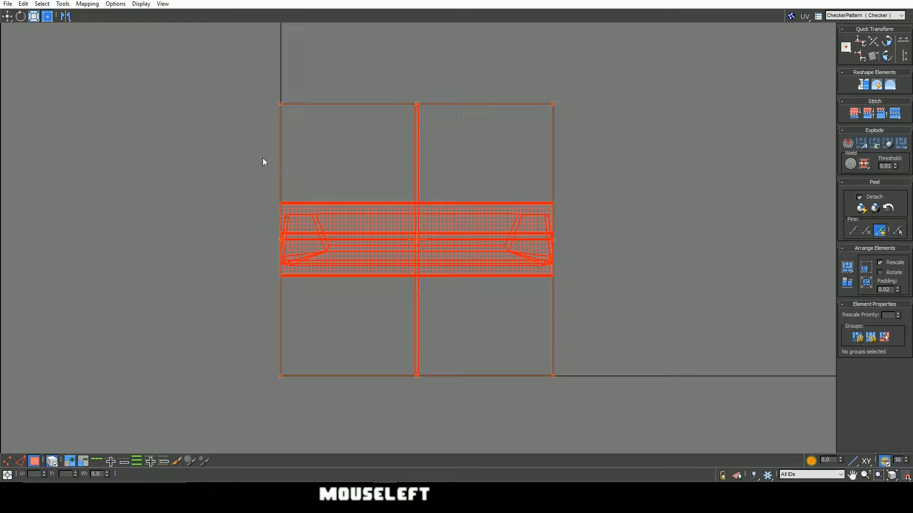
left_click(847, 284)
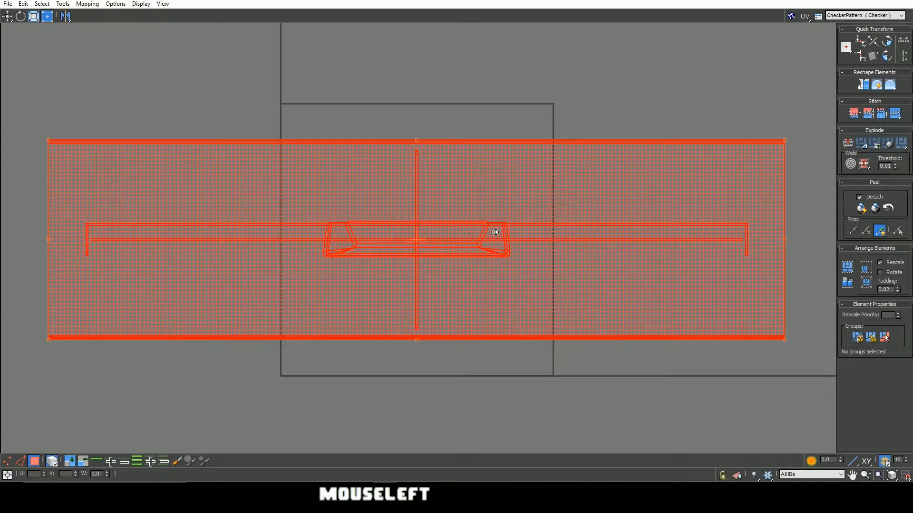
Restore the UV editor to its smaller window to show the model in the viewport beside it
scroll(495, 232, "down", 2)
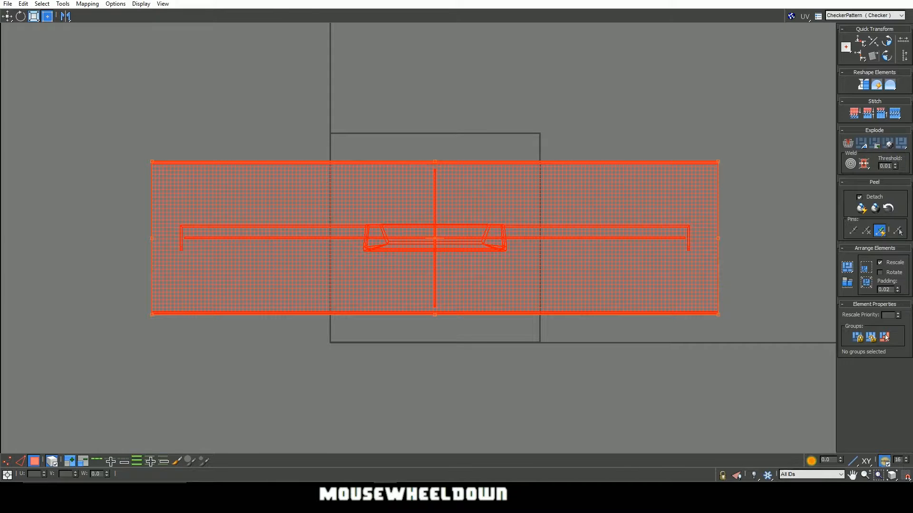
left_click(879, 0)
scroll(316, 278, "down", 1)
scroll(386, 250, "down", 3)
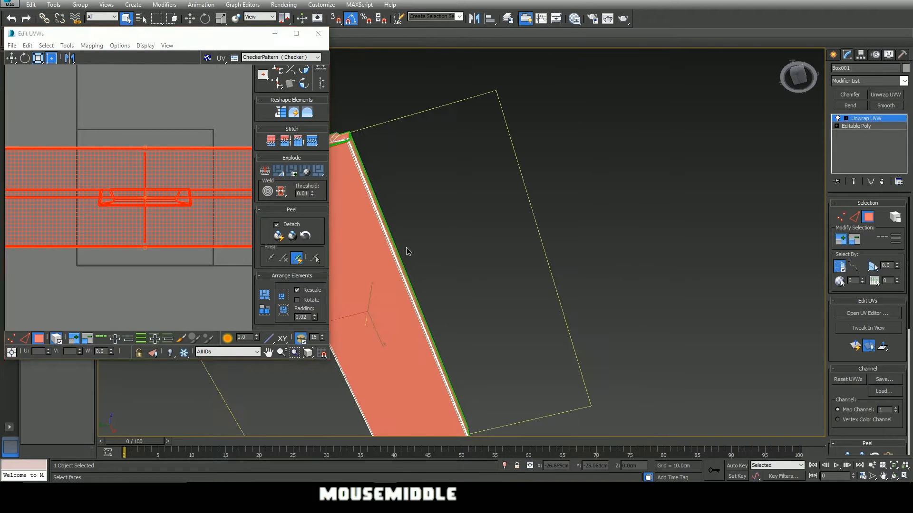
Maximize the UV editor and move the large grid-filled element straight up, clear of the smaller elements
middle_click_drag(407, 251, 523, 319)
left_click(296, 34)
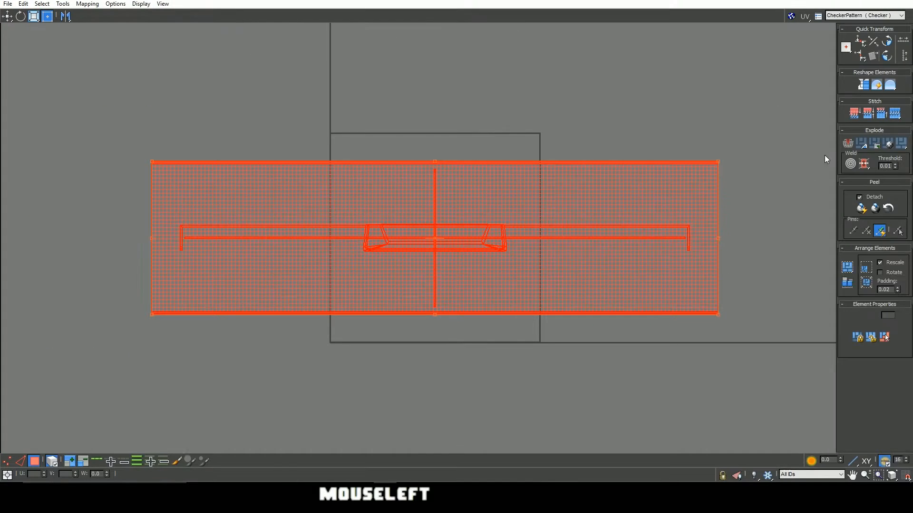
scroll(459, 207, "down", 2)
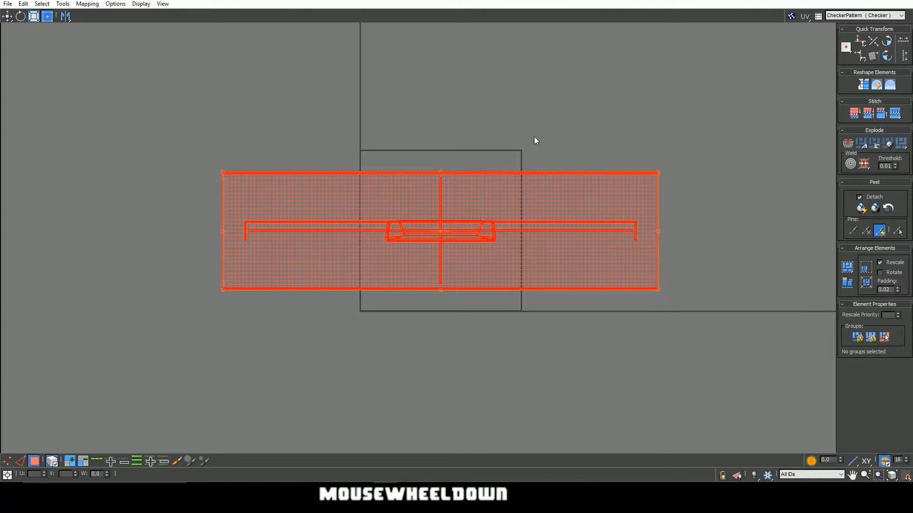
middle_click_drag(534, 137, 539, 142)
left_click(722, 224)
left_click(508, 199)
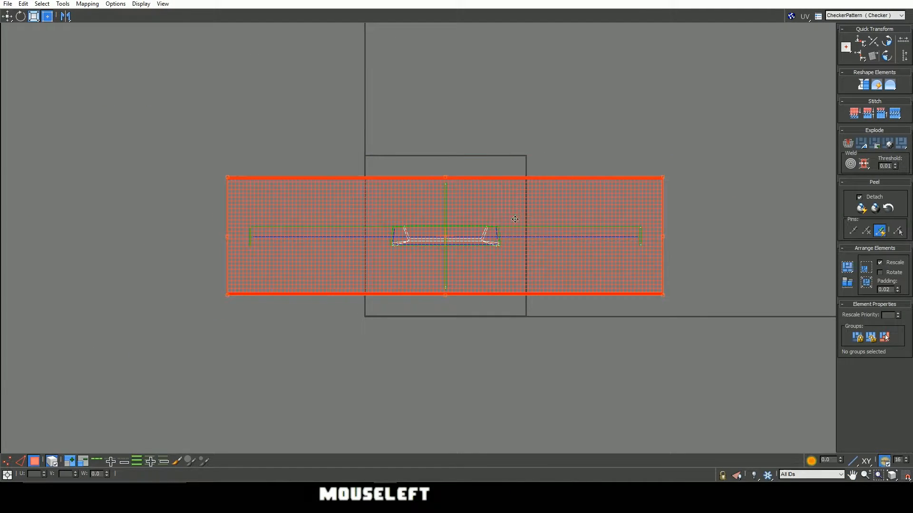
left_click_drag(515, 219, 519, 74)
middle_click_drag(554, 103, 555, 184)
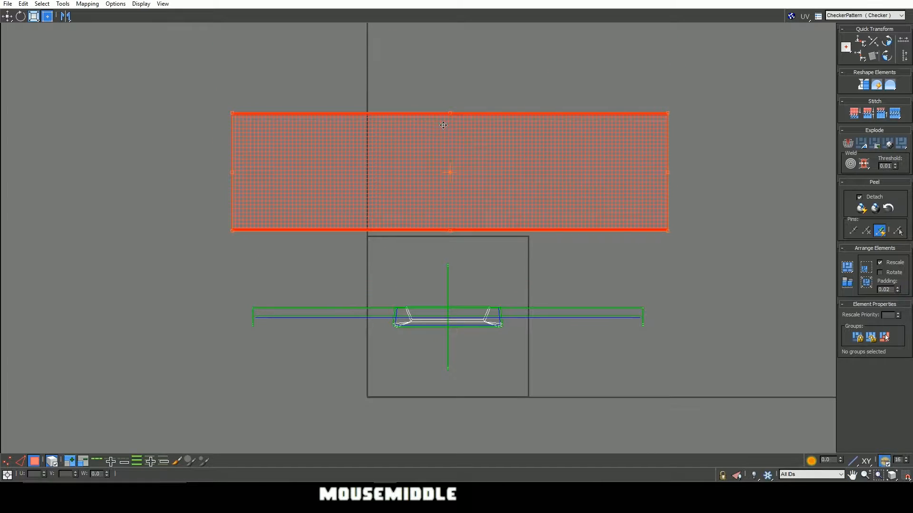
scroll(441, 126, "up", 2)
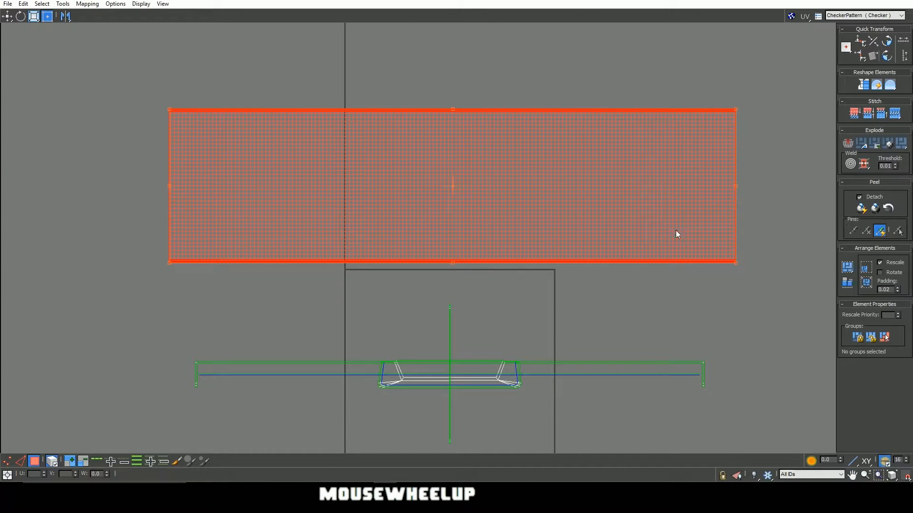
Relax the large element with Relax By Polygon Angles until its side faces unfold, then close the Relax Tool
left_click_drag(523, 88, 276, 110)
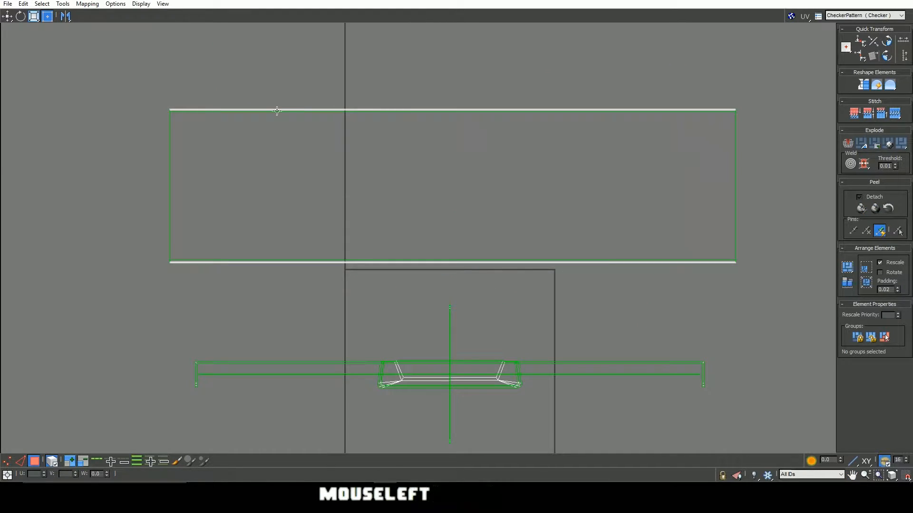
scroll(344, 106, "up", 6)
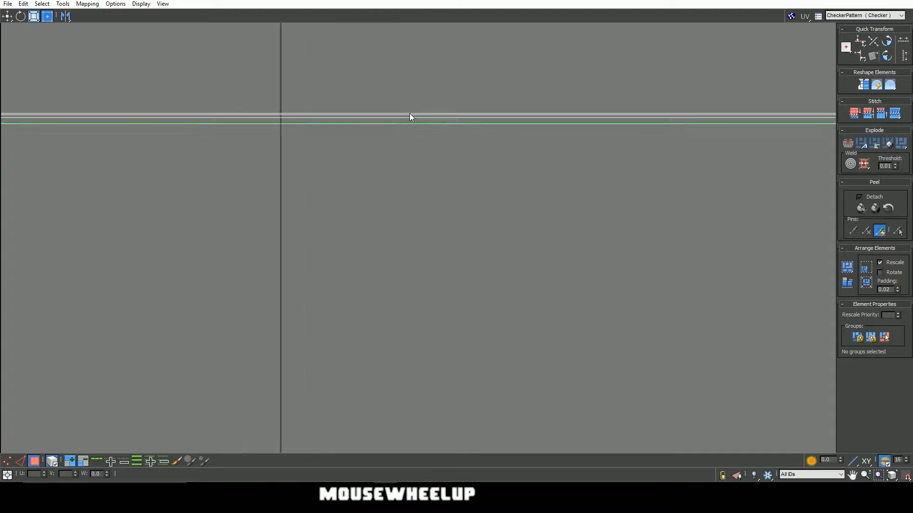
scroll(529, 159, "down", 6)
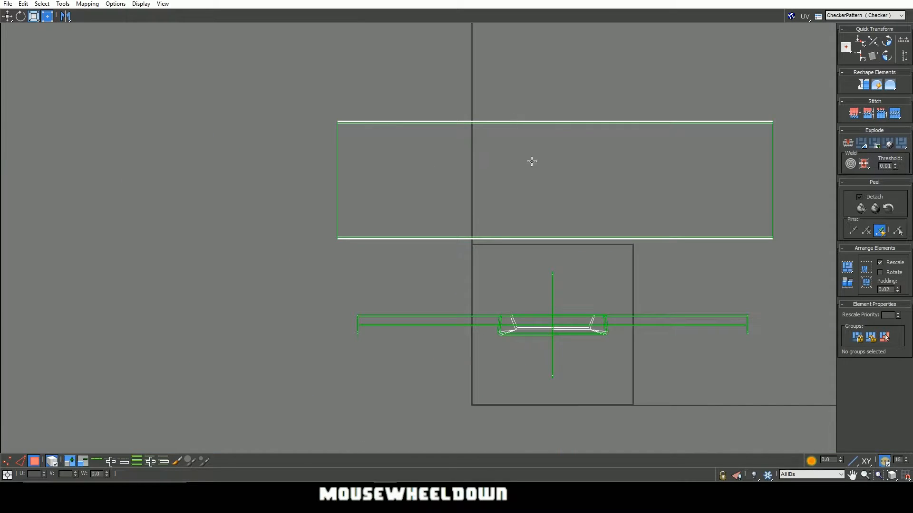
middle_click_drag(594, 183, 429, 182)
left_click(422, 181)
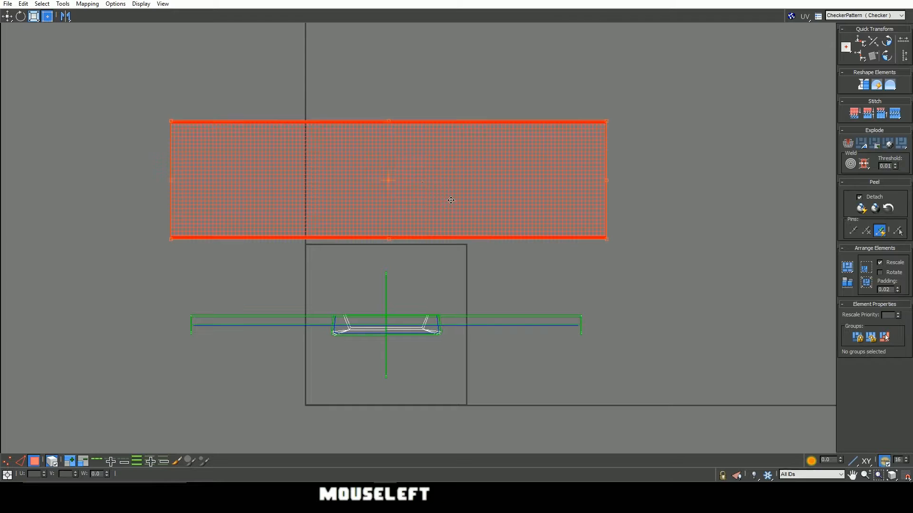
left_click(61, 5)
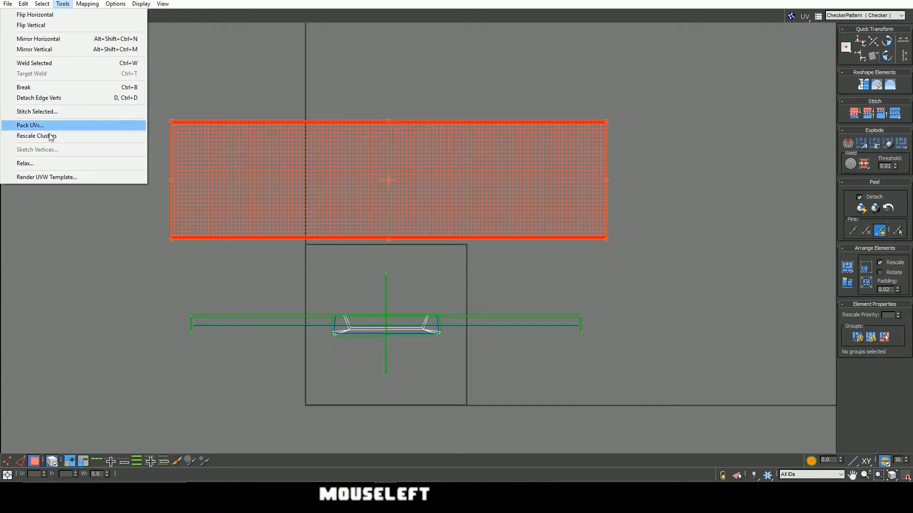
left_click(33, 163)
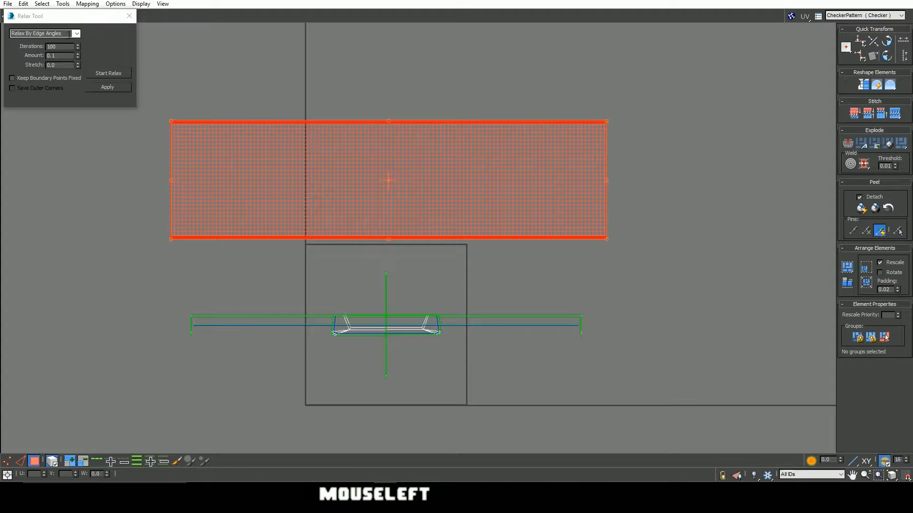
left_click(69, 34)
left_click(57, 44)
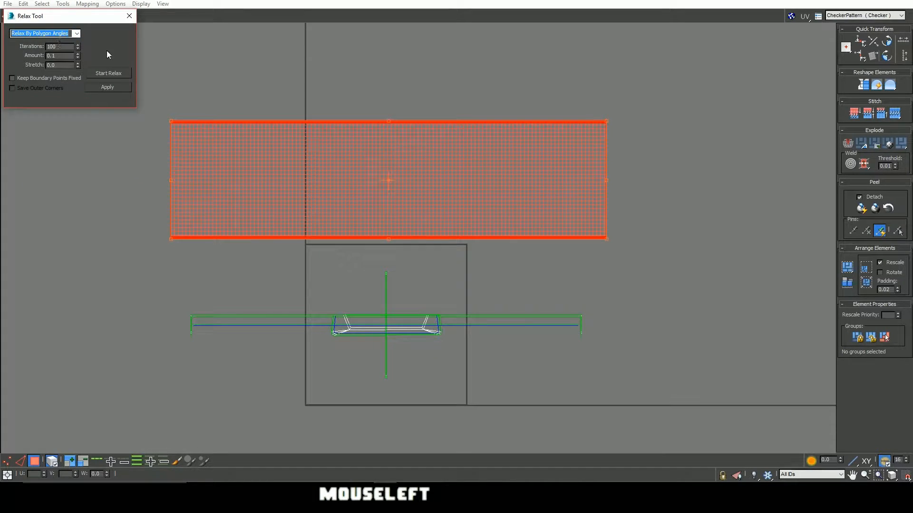
left_click(115, 73)
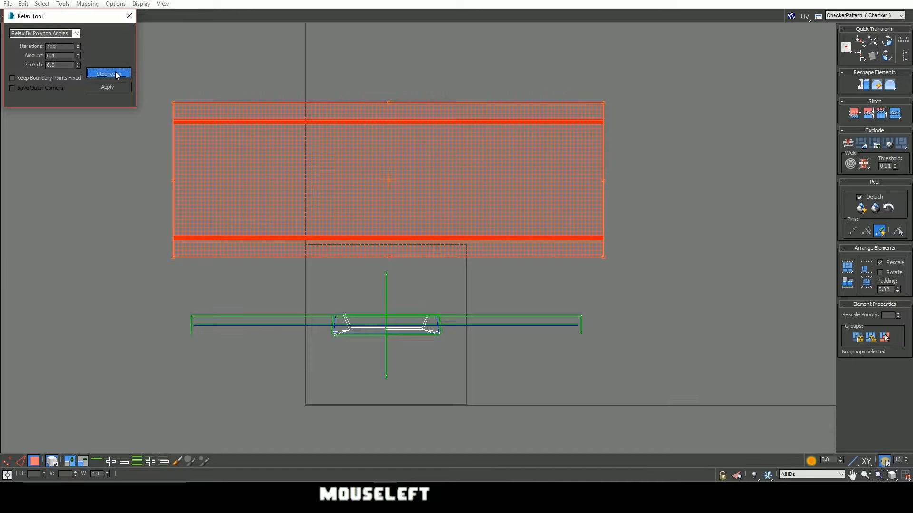
left_click(116, 74)
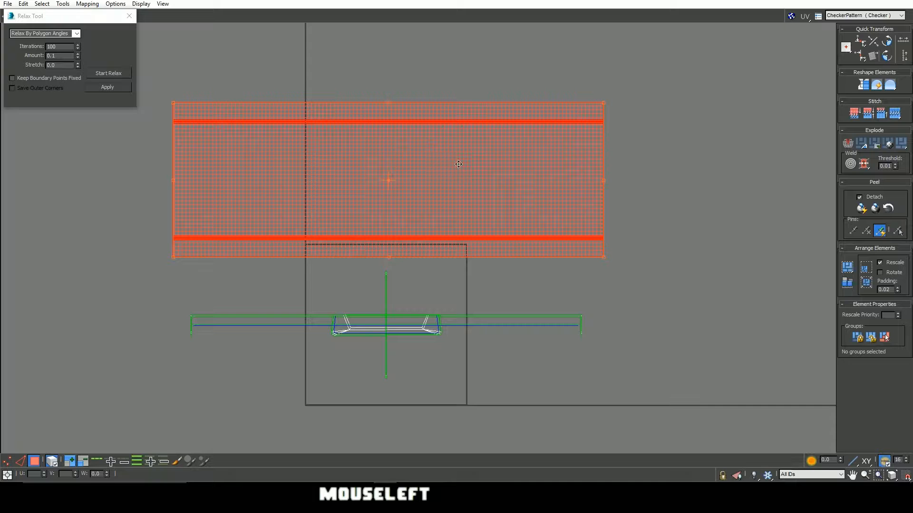
scroll(368, 185, "up", 1)
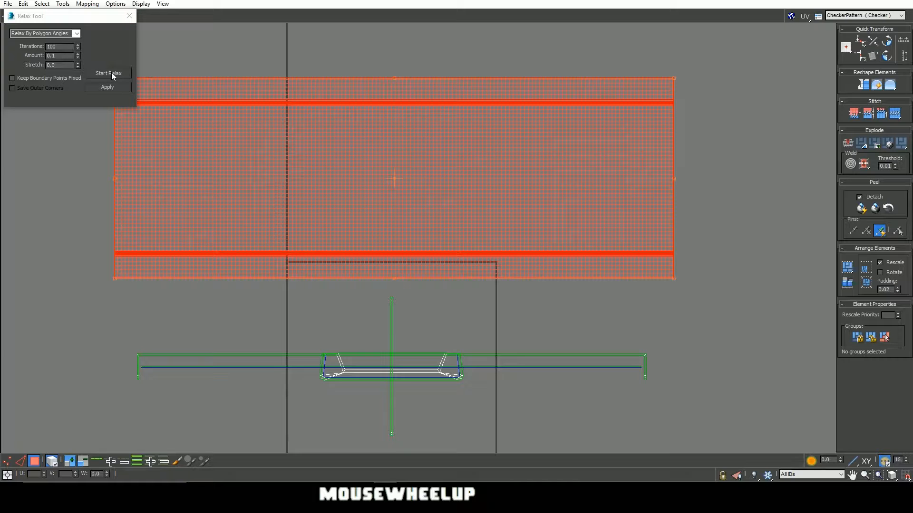
left_click(129, 16)
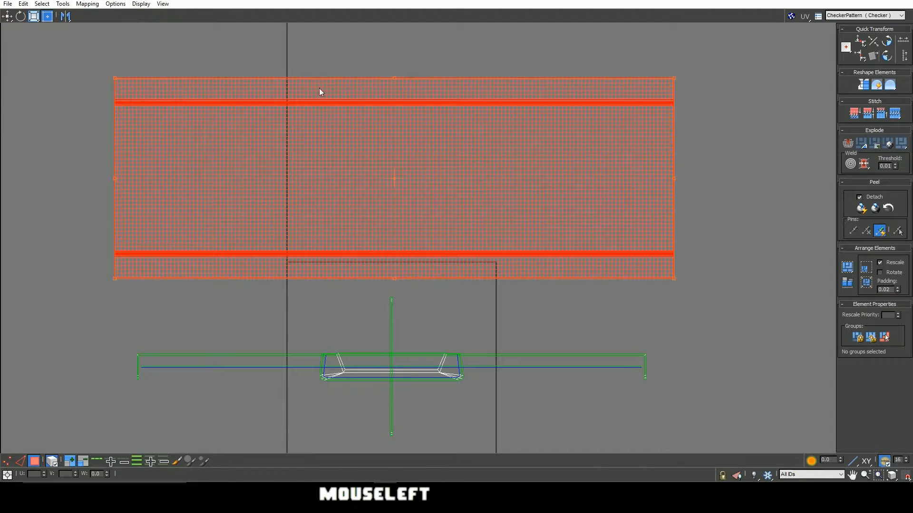
Try rotating the large element slightly with the Rotate tool and return it to horizontal
left_click(744, 152)
scroll(387, 103, "up", 1)
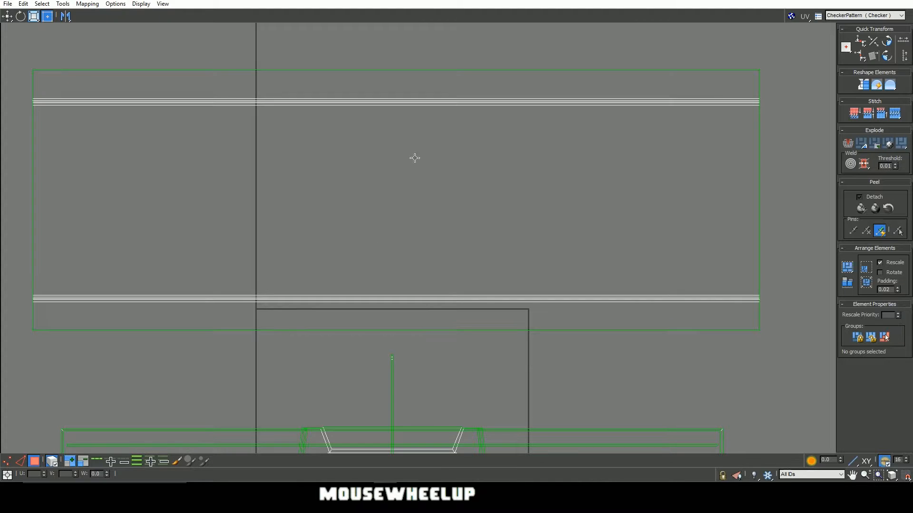
middle_click_drag(413, 157, 417, 198)
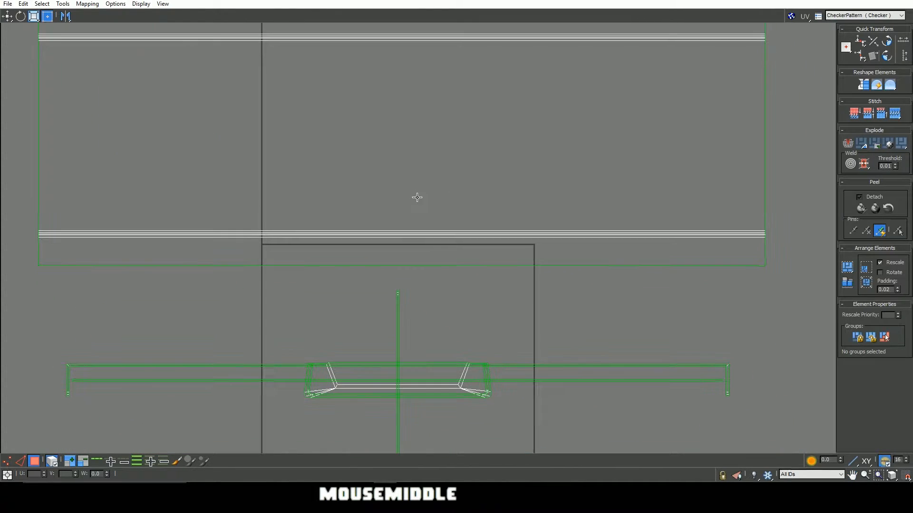
left_click(20, 16)
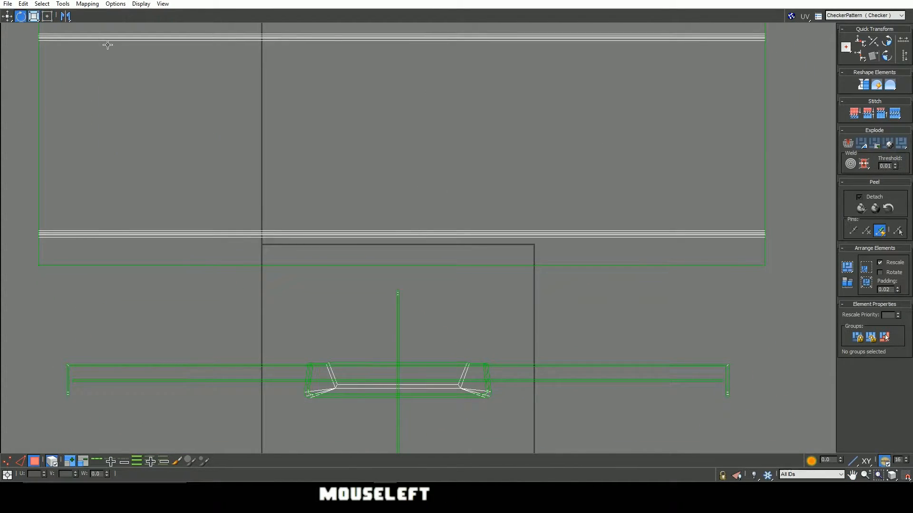
left_click(407, 138)
left_click_drag(407, 139, 409, 141)
scroll(562, 202, "down", 2)
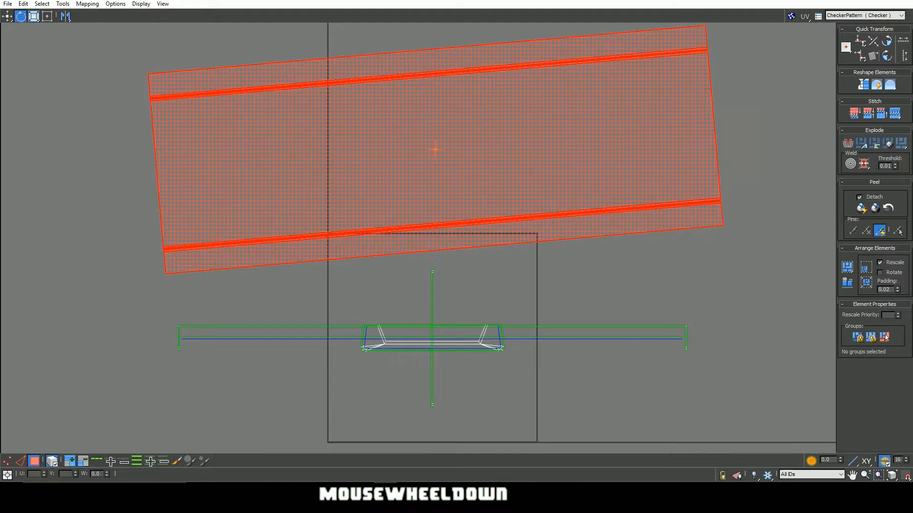
middle_click_drag(563, 201, 562, 244)
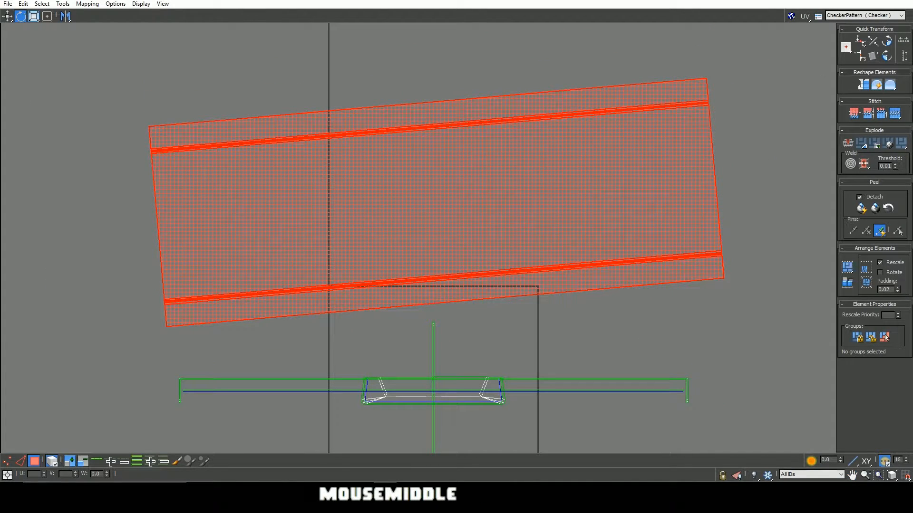
left_click_drag(441, 206, 441, 205)
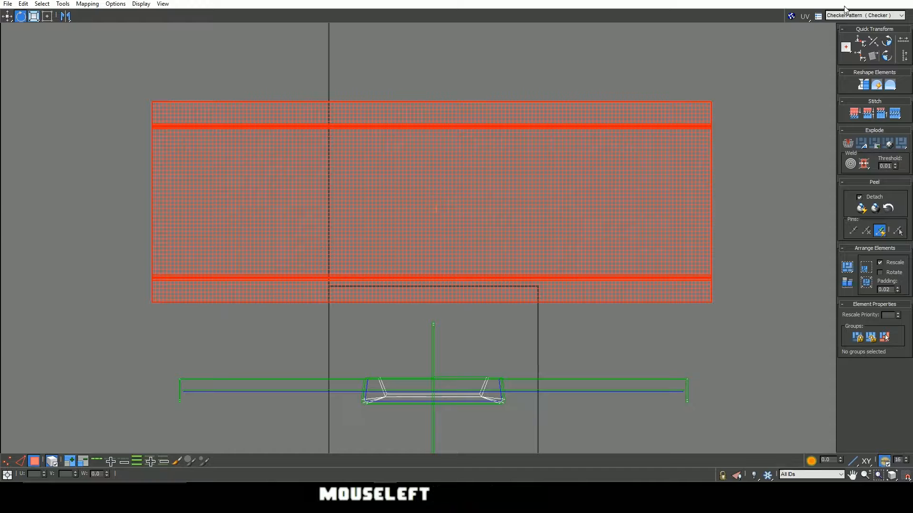
Turn off angle snap in the main window, test-rotate the large element in the maximized UV editor and undo the rotation
left_click(880, 2)
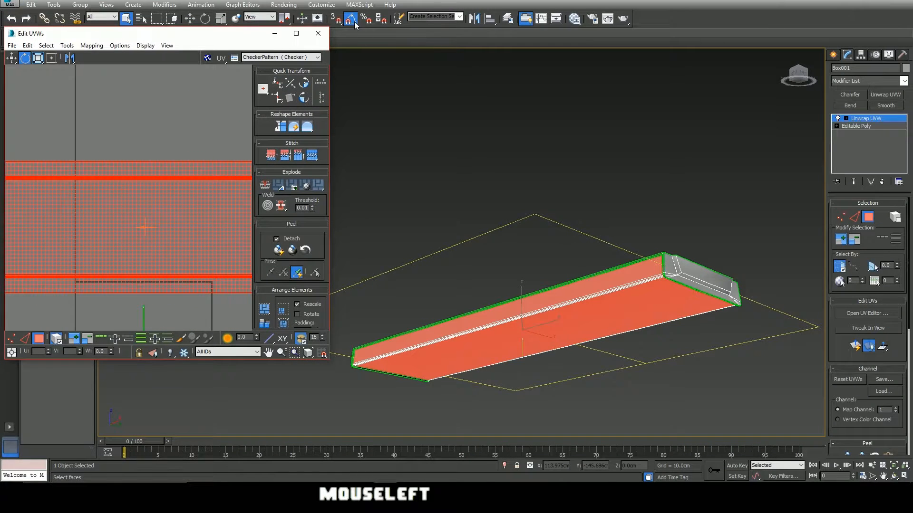
left_click(353, 21)
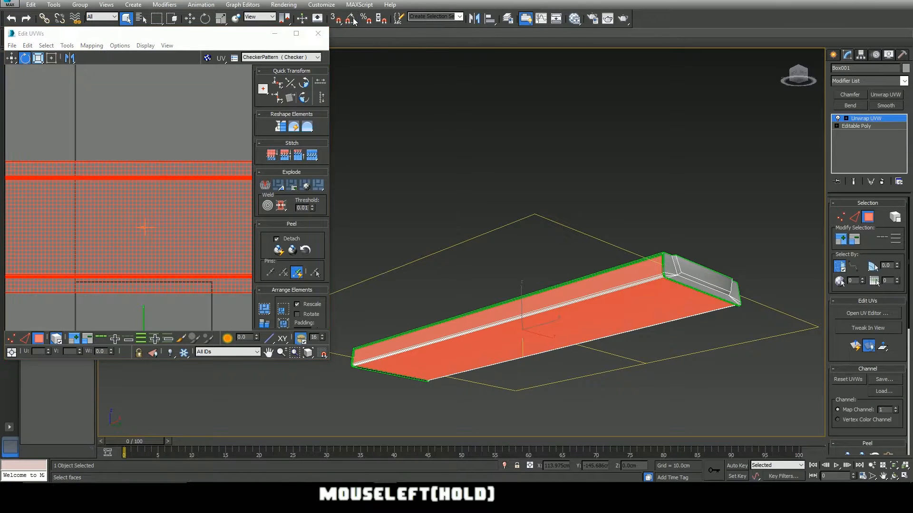
left_click(293, 36)
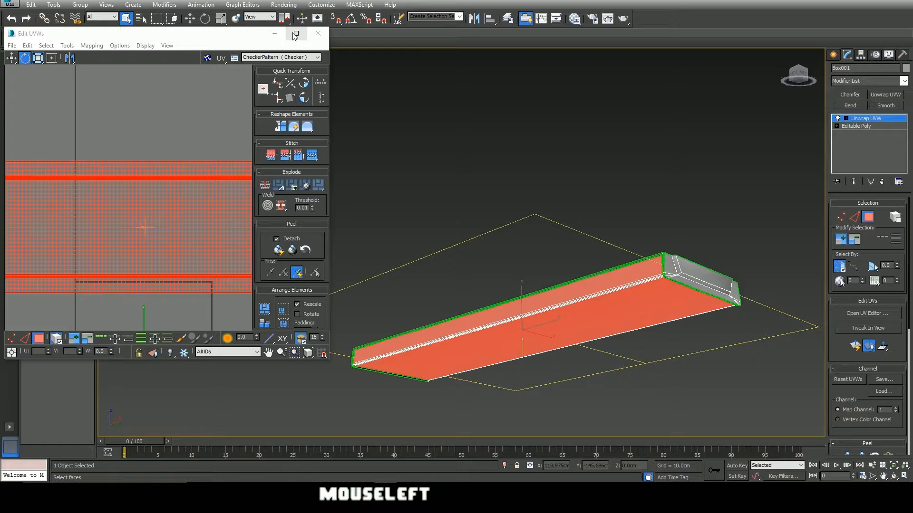
left_click(295, 35)
mouse_move(688, 200)
left_mouse_down()
mouse_move(689, 190)
mouse_move(688, 199)
left_mouse_up()
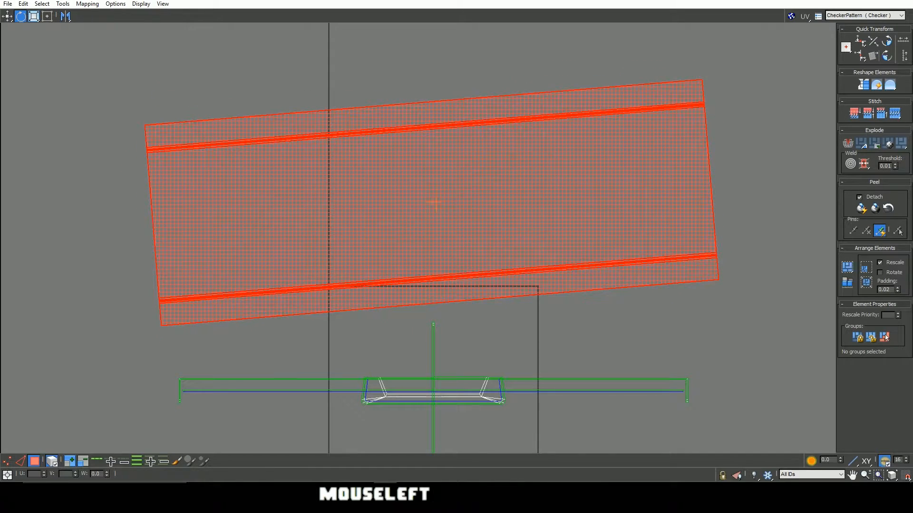
key("ctrl+z")
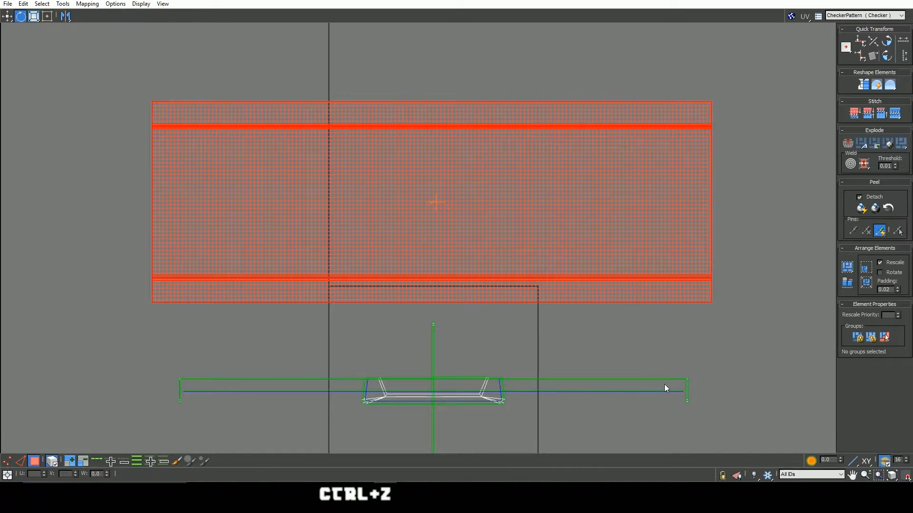
Move the two overlapping vertical strips horizontally, placing them side by side beyond the right end of the long strips
middle_click_drag(580, 290, 581, 240)
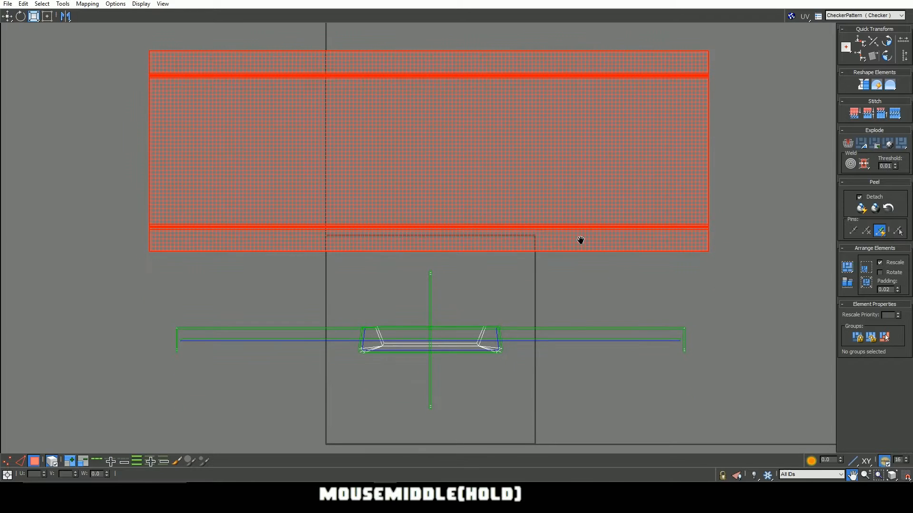
scroll(474, 359, "up", 2)
scroll(475, 354, "up", 2)
middle_click_drag(526, 365, 540, 236)
scroll(251, 282, "down", 2)
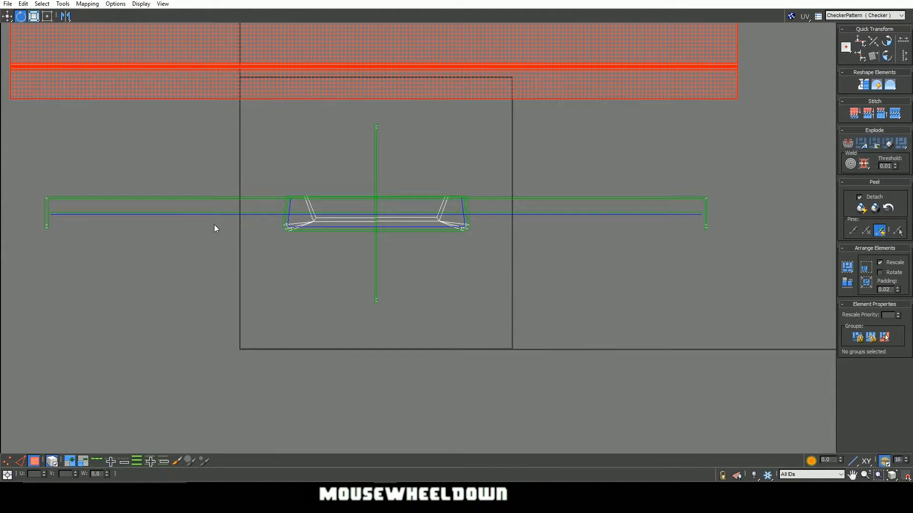
left_click(8, 16)
scroll(413, 228, "down", 1)
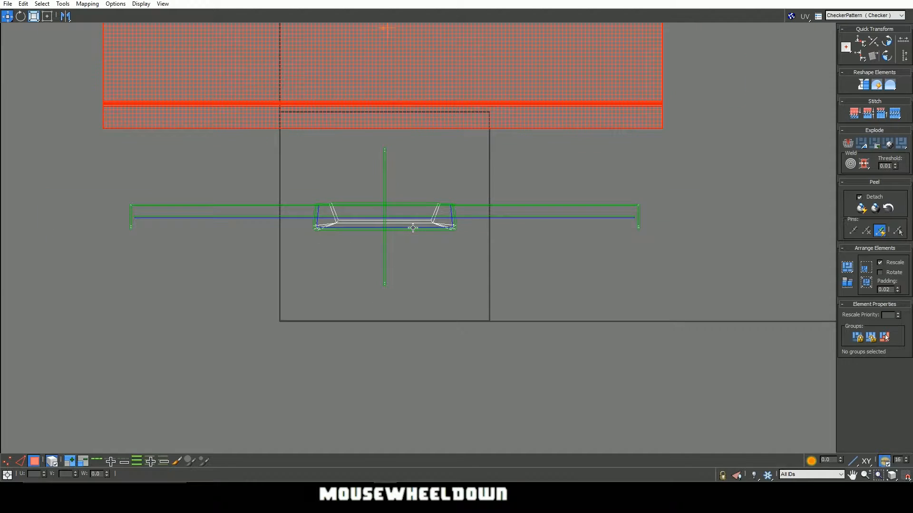
left_click(385, 189)
left_click_drag(386, 190, 672, 188)
left_click(384, 188)
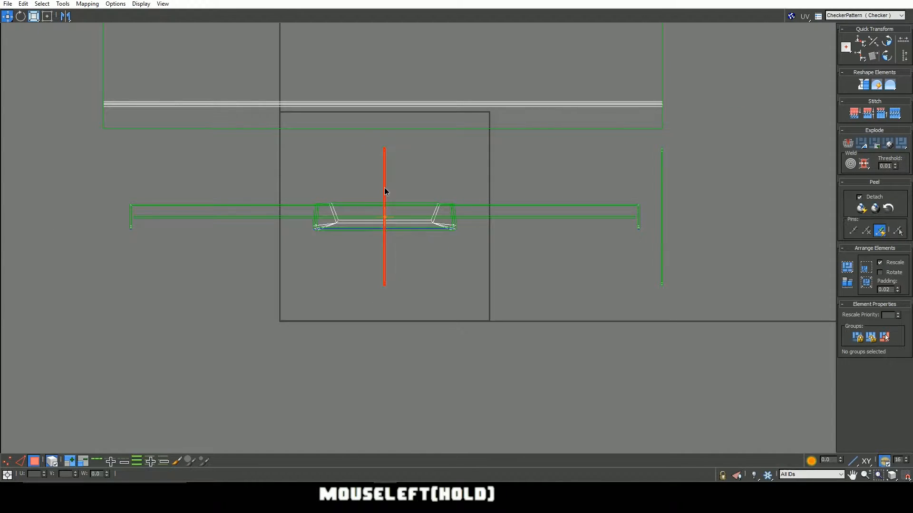
left_click_drag(385, 187, 668, 184, "shift")
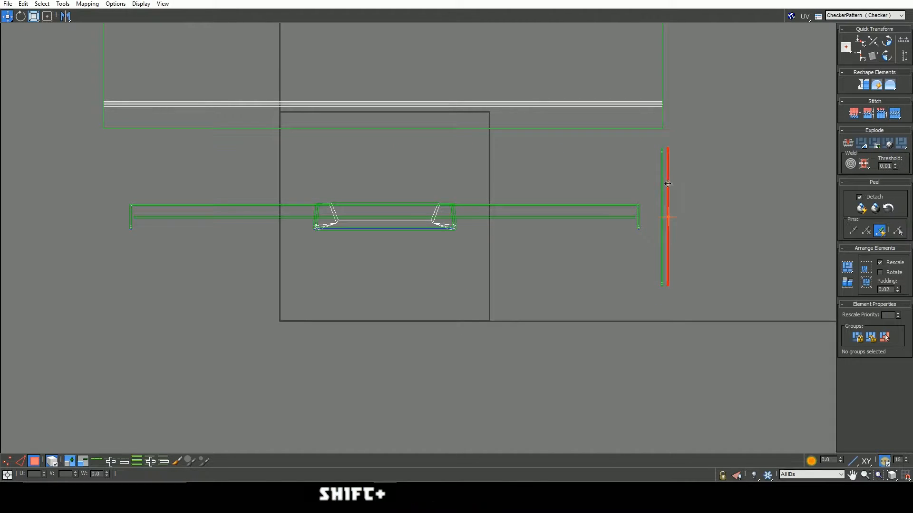
Move the two overlapping long bracket-shaped strips straight up, stacking them separately below the large element
left_click(476, 207, "shift")
left_click_drag(475, 206, 471, 141, "shift")
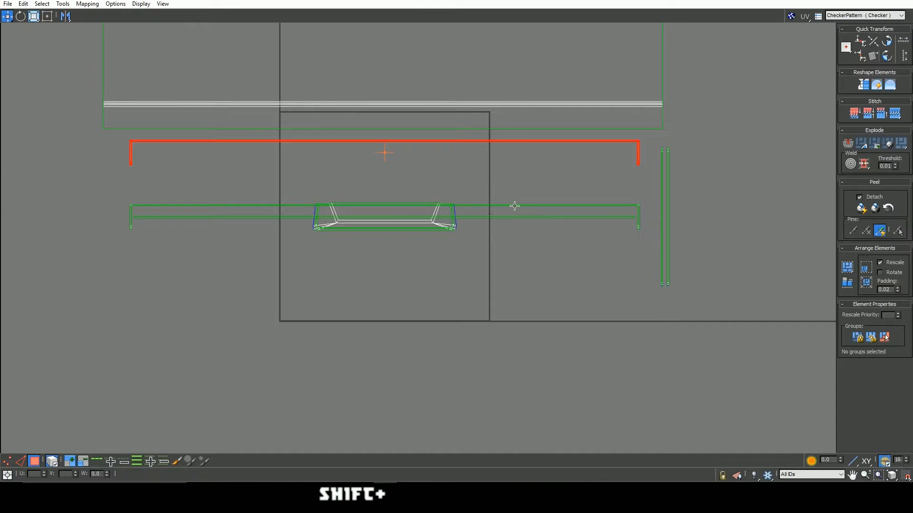
left_click_drag(514, 205, 514, 173)
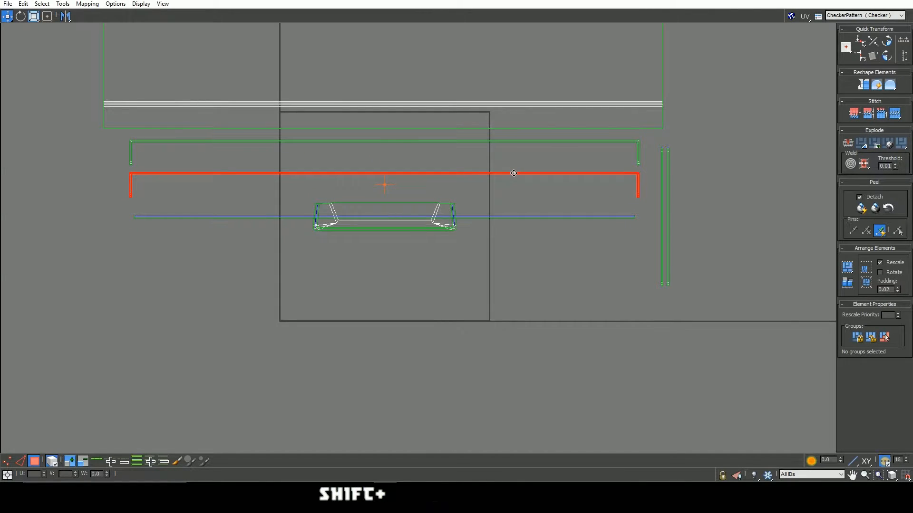
Move the two overlapping long straight strips straight down, stacking them one under the other below the bracket-shaped strips
left_click(471, 216)
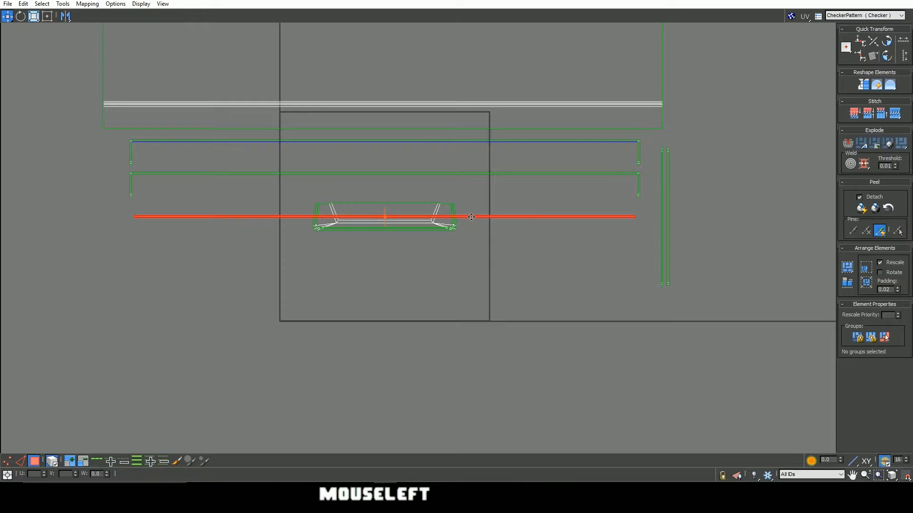
left_click_drag(471, 216, 479, 254, "shift")
left_click(484, 217, "shift")
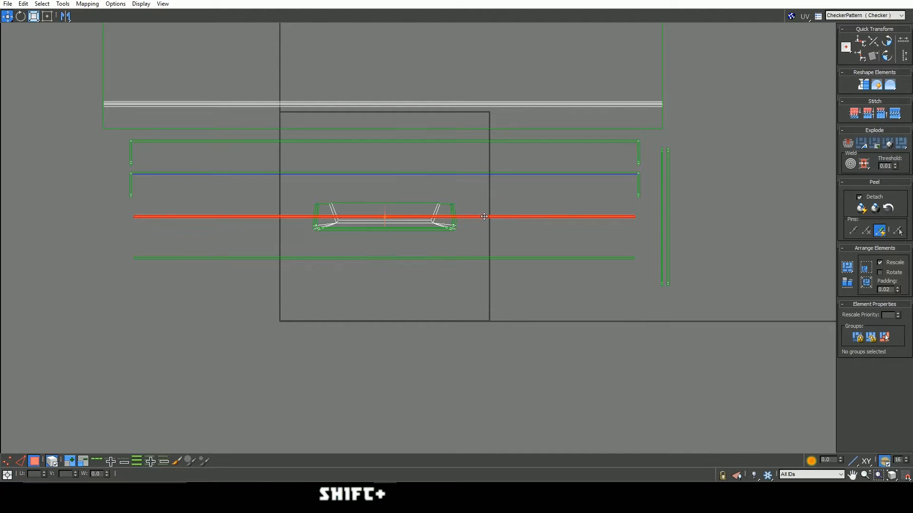
left_click_drag(482, 216, 485, 270, "shift")
Move the two overlapping end-cap elements straight down, stacking them separately below the long straight strips
scroll(407, 220, "up", 1)
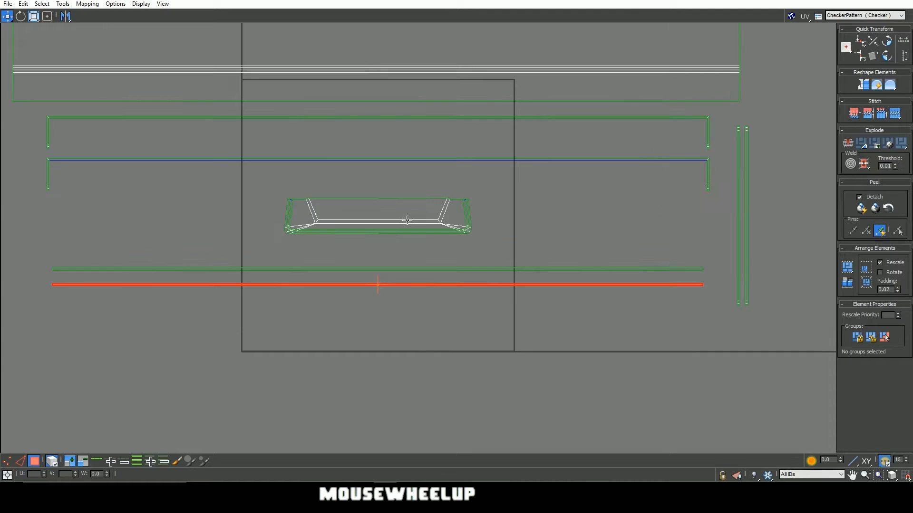
left_click(407, 220)
left_click_drag(407, 220, 374, 251)
left_click_drag(373, 218, 387, 358, "shift")
left_click(386, 232, "ctrl")
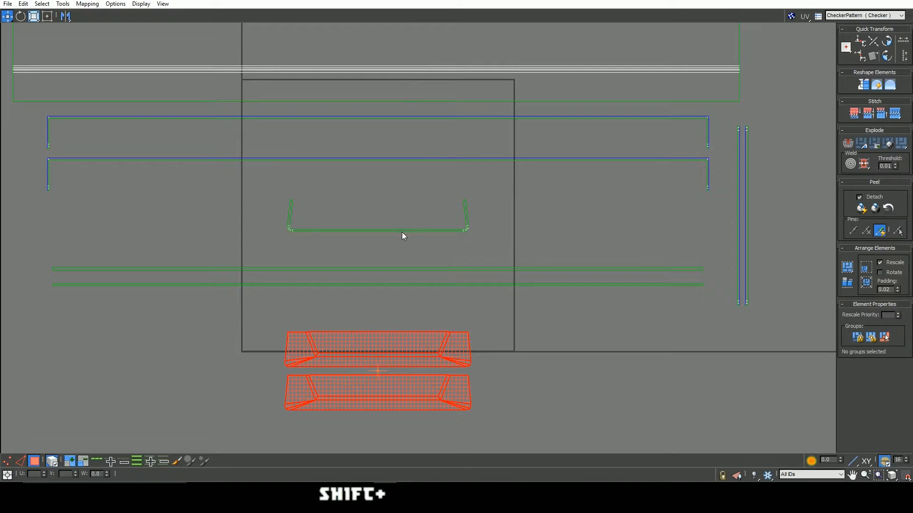
Move one of the two overlapping short bracket-shaped strips horizontally to sit beside the other
left_click(392, 231)
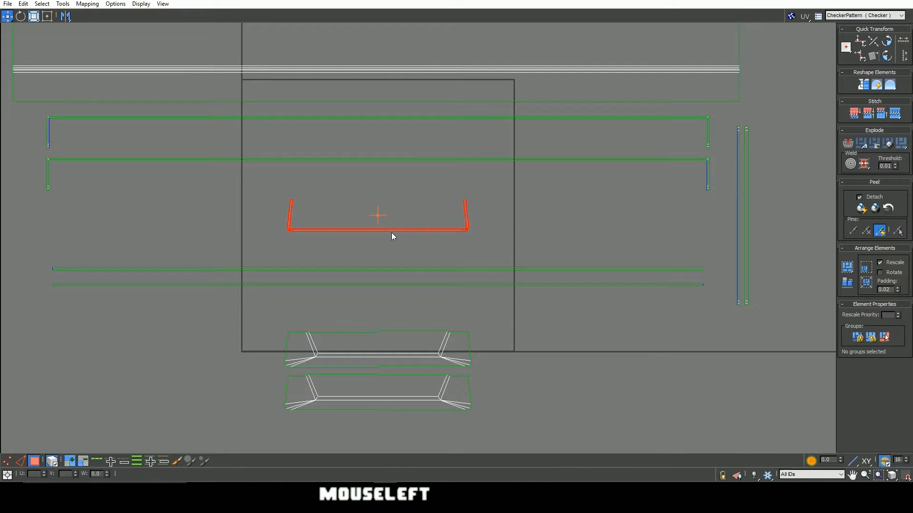
left_click_drag(389, 231, 585, 230)
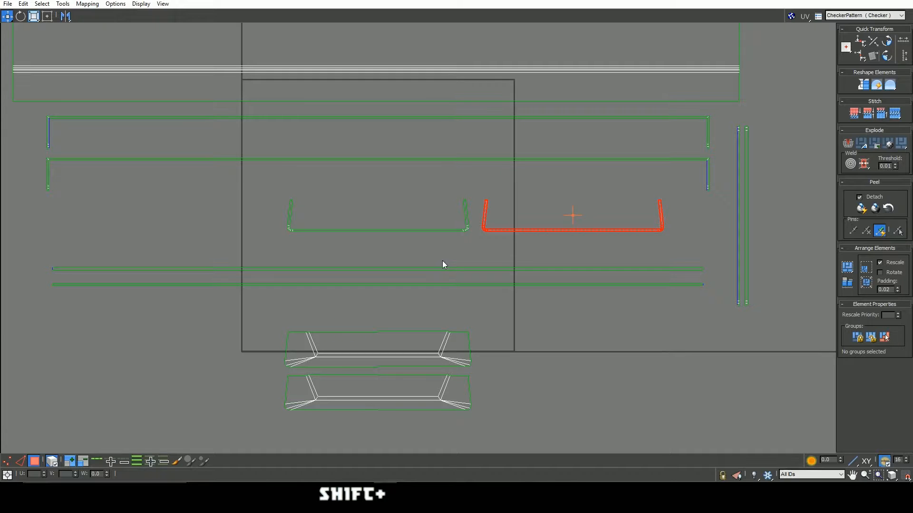
scroll(442, 261, "down", 2)
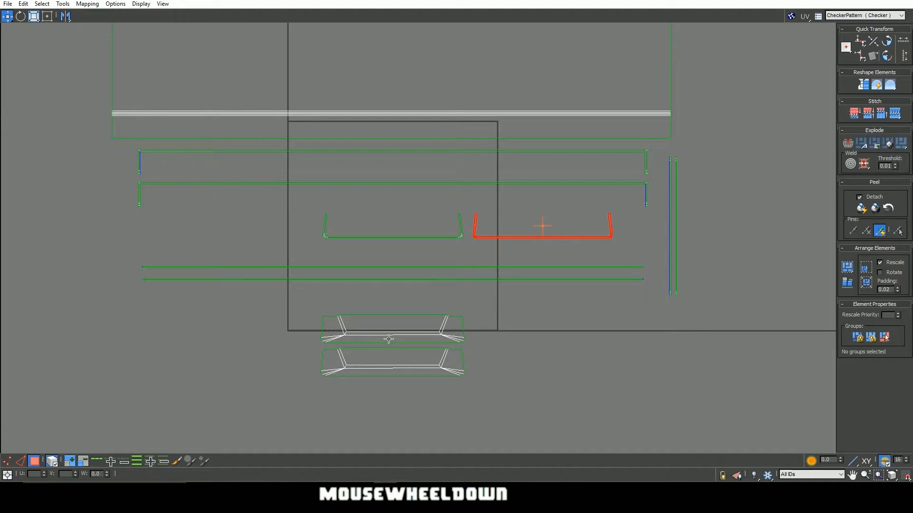
Relax both end-cap elements with the Relax Tool set to Relax By Polygon Angles
scroll(413, 366, "up", 5)
scroll(415, 361, "down", 1)
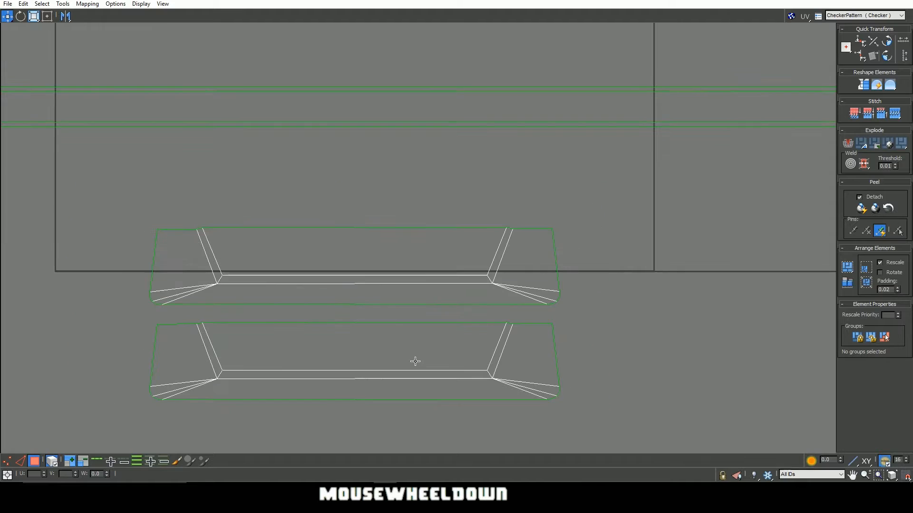
left_click_drag(194, 196, 350, 453)
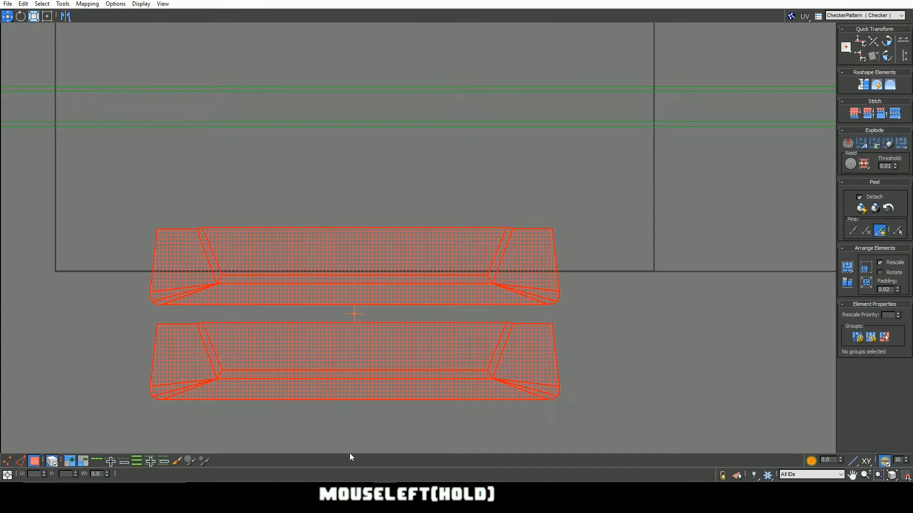
left_click(63, 4)
left_click(51, 163)
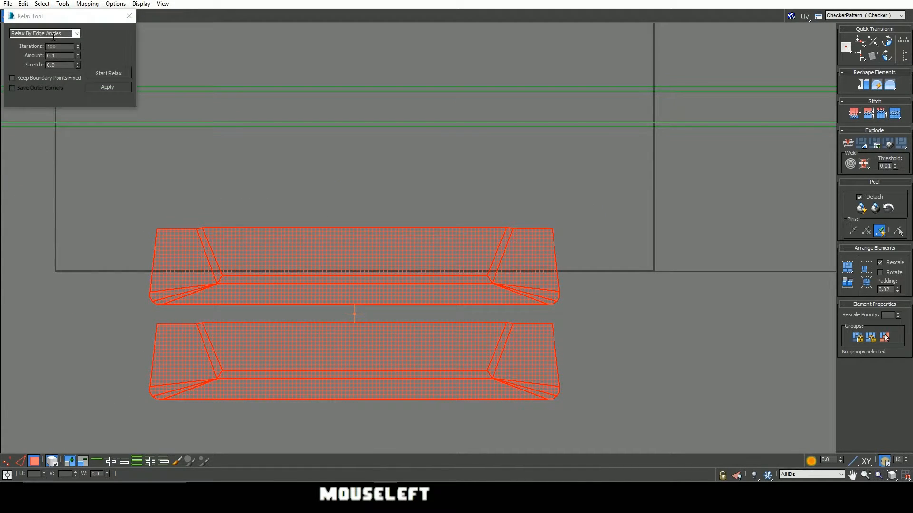
left_click(107, 88)
left_click(76, 36)
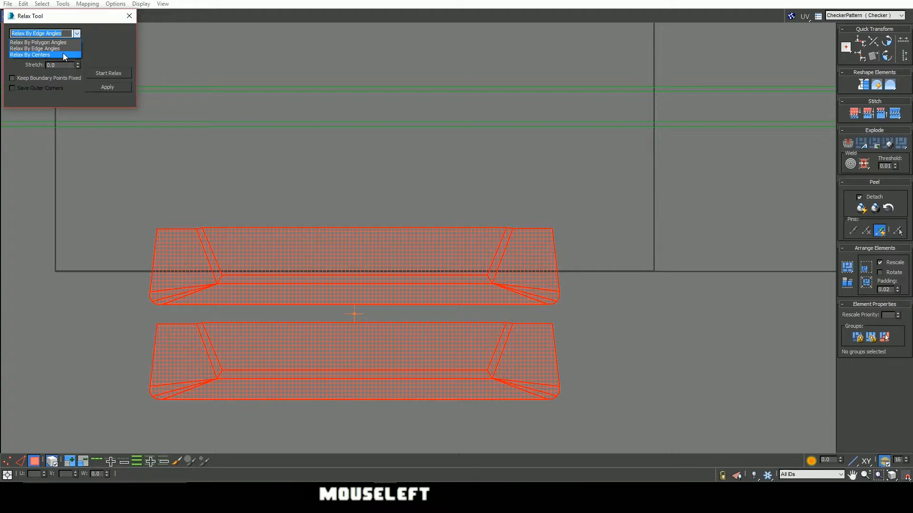
left_click(58, 43)
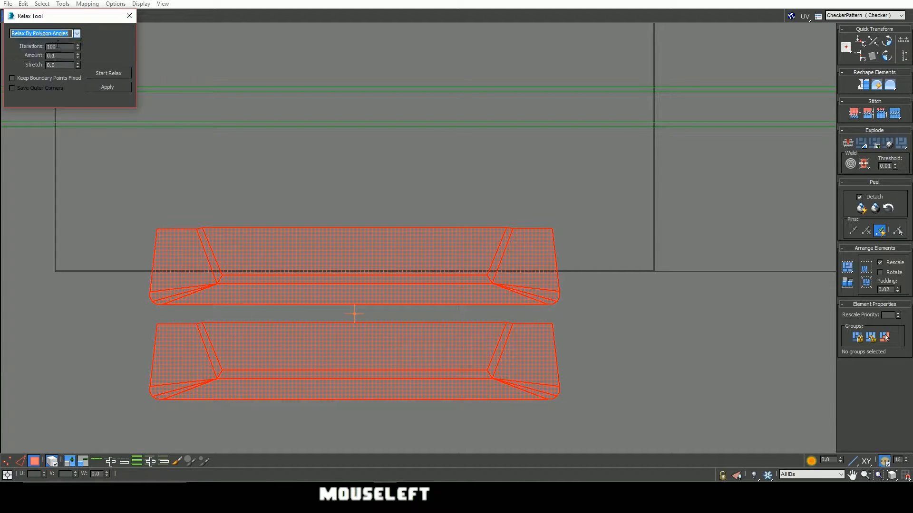
left_click(115, 73)
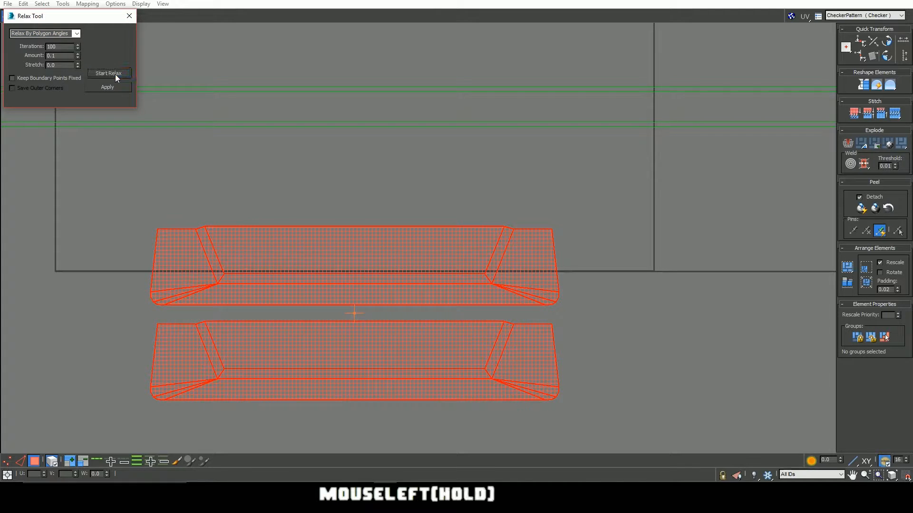
left_click(115, 74)
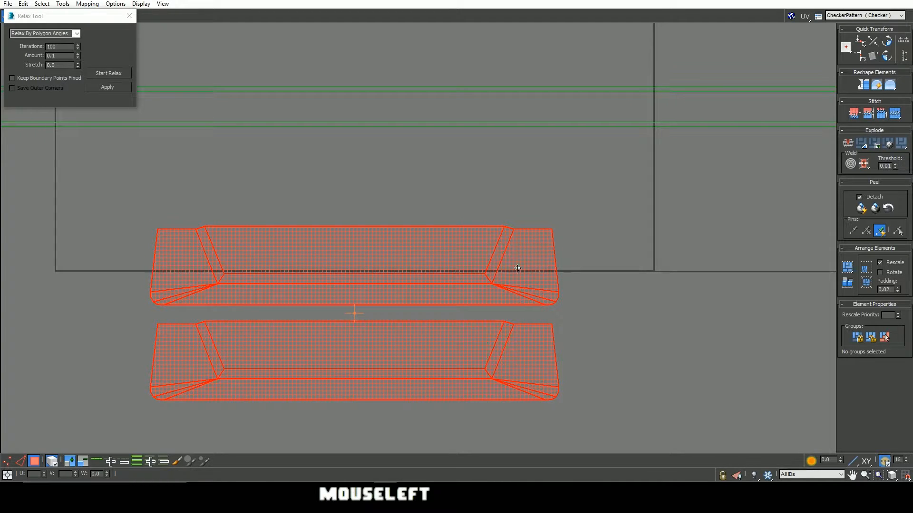
Examine the model's end-cap faces in the main viewport and compare their shape with the relaxed UV elements
left_click(879, 1)
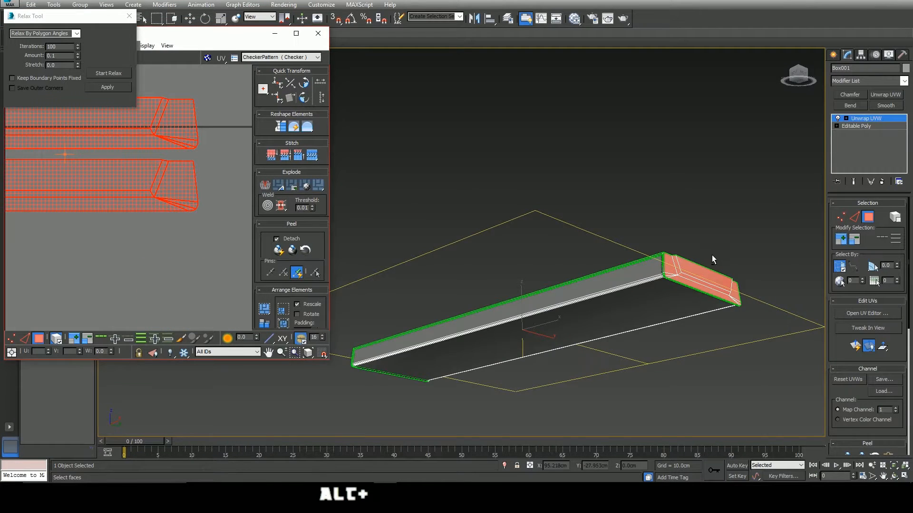
middle_click_drag(713, 259, 723, 321, "alt")
scroll(720, 285, "up", 5)
middle_click_drag(787, 381, 582, 197)
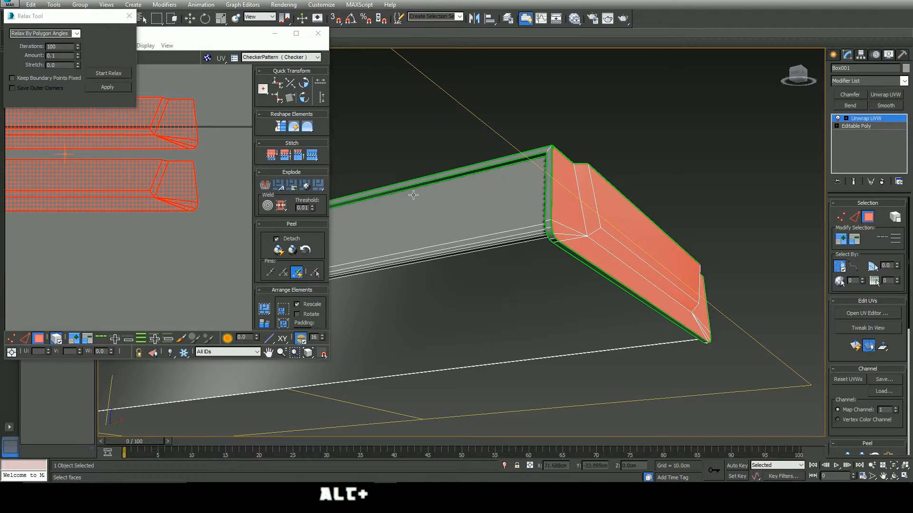
middle_click_drag(187, 161, 228, 239)
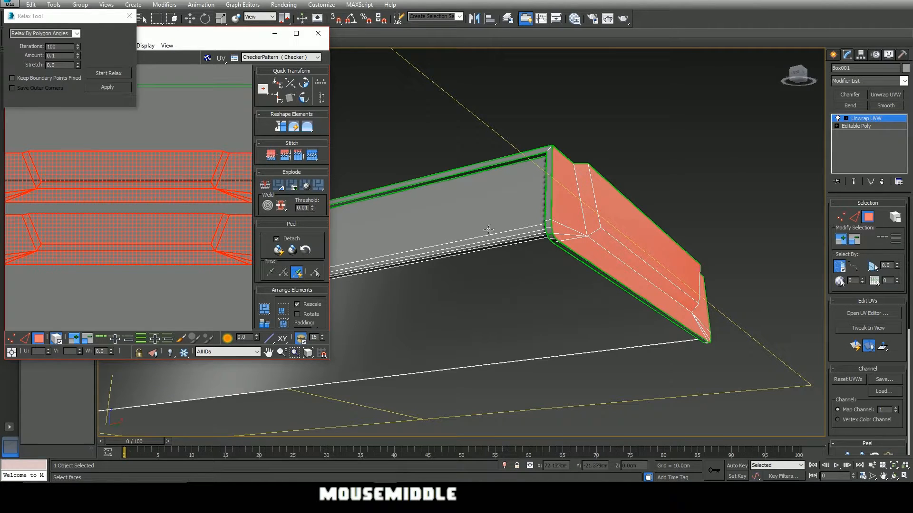
middle_click_drag(689, 247, 644, 296, "alt")
middle_click(96, 209)
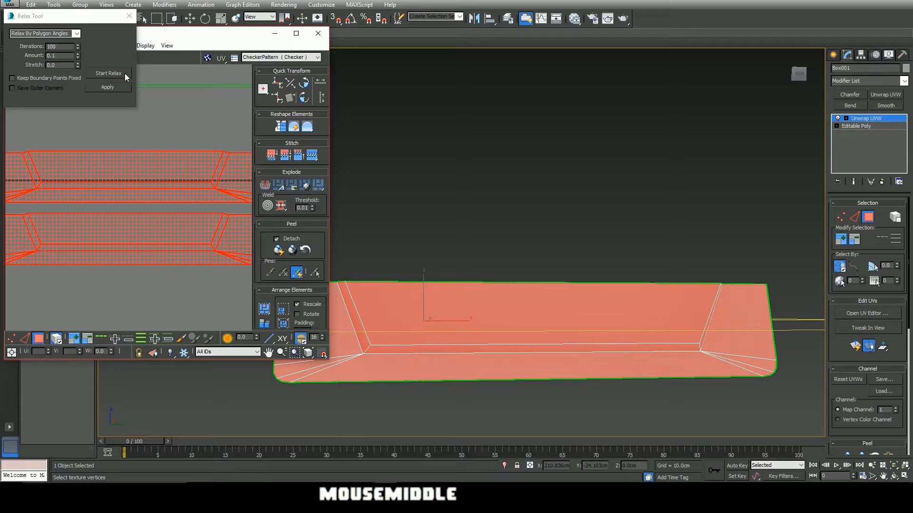
Deselect the end-cap elements in the maximized UV editor and close the Relax Tool
left_click(296, 33)
left_click(701, 273)
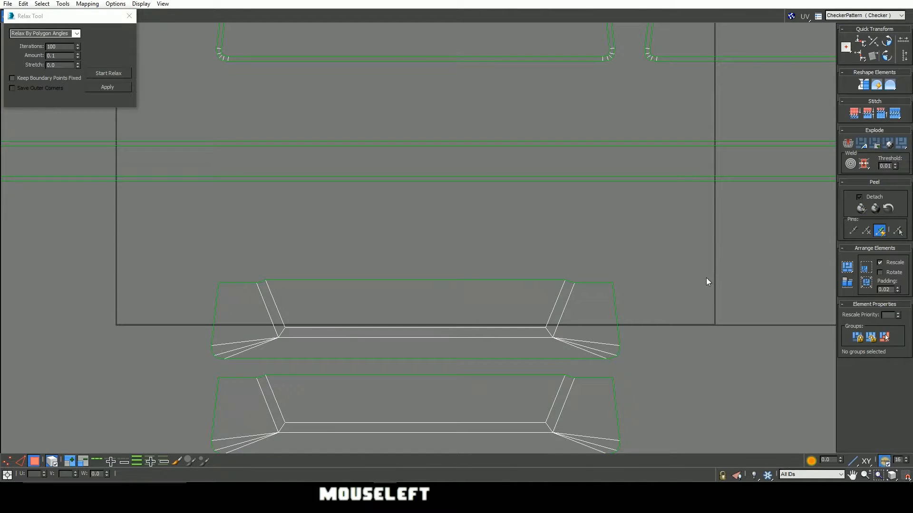
middle_click_drag(706, 278, 463, 335)
scroll(589, 169, "down", 2)
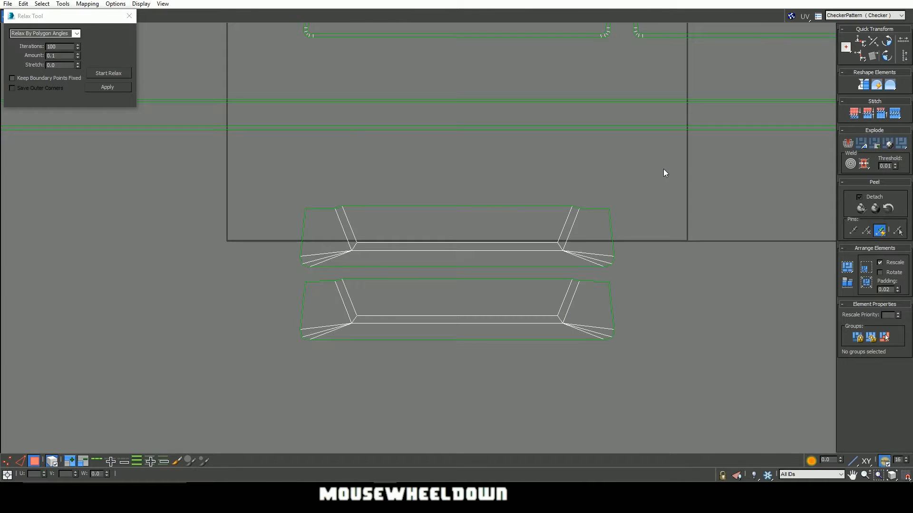
scroll(664, 171, "down", 2)
middle_click_drag(687, 192, 457, 258)
middle_click_drag(375, 252, 457, 248)
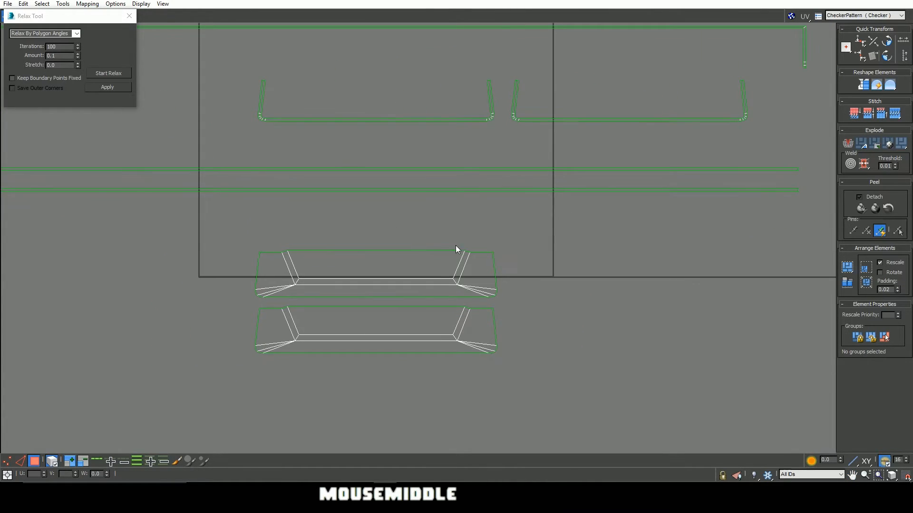
scroll(395, 257, "up", 4)
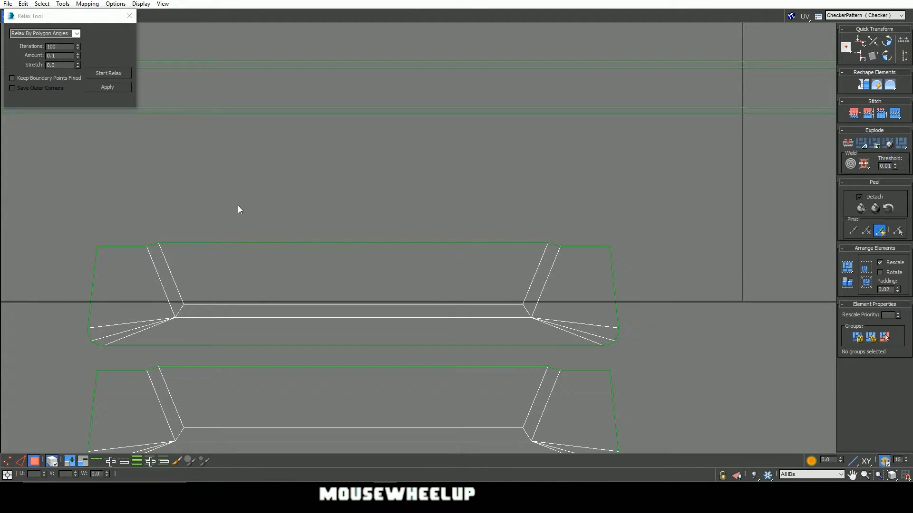
left_click(134, 17)
Try aligning the upper end cap's top boundary edges horizontally in edge mode, and undo the alignment
left_click(21, 461)
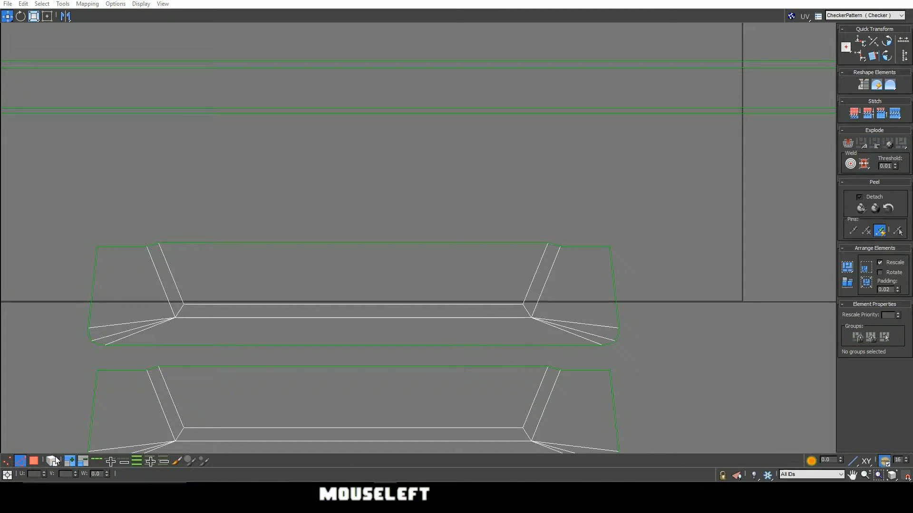
double_click(317, 243)
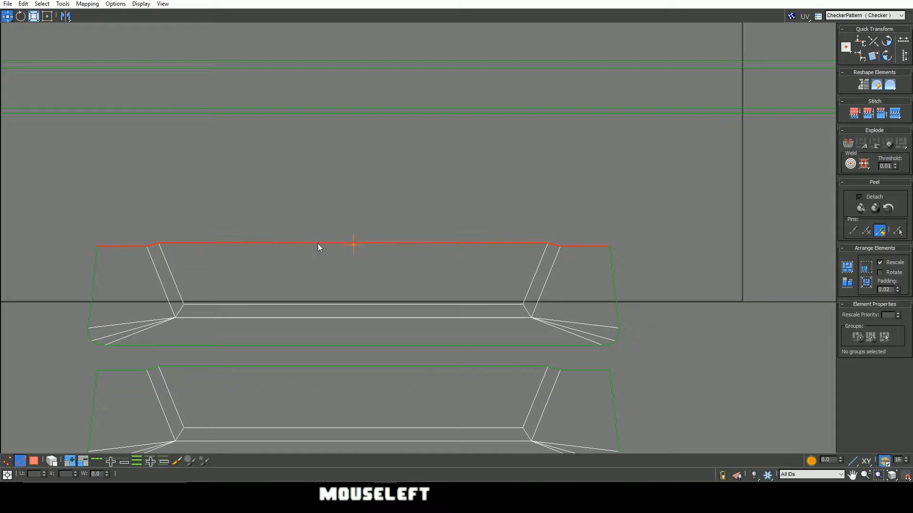
left_click(860, 45)
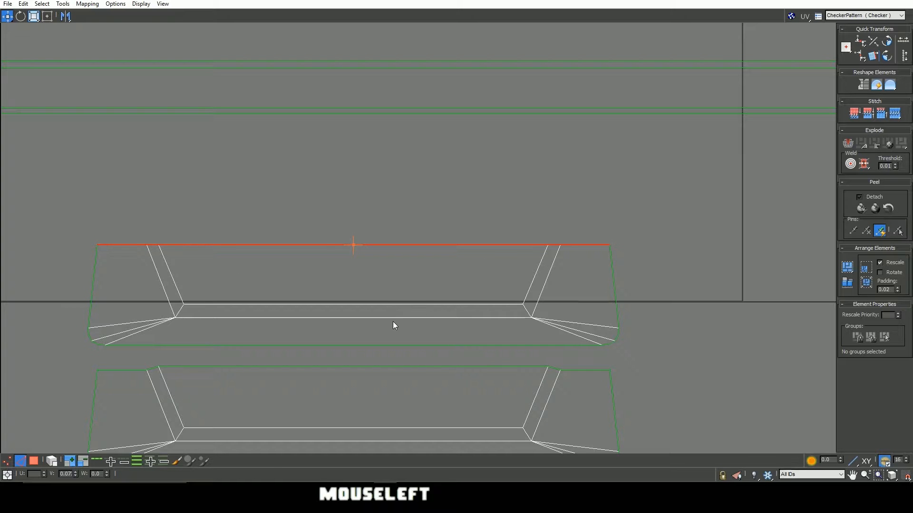
middle_click_drag(407, 315, 449, 265)
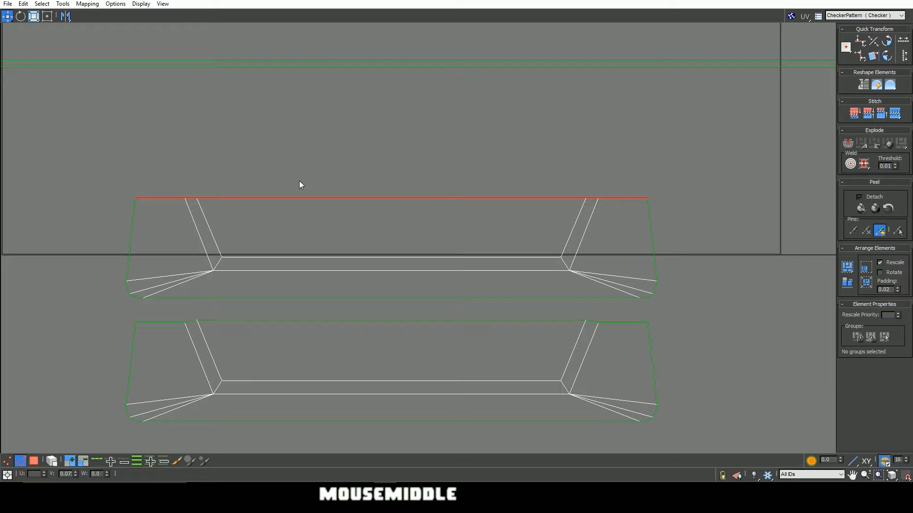
key("ctrl+z")
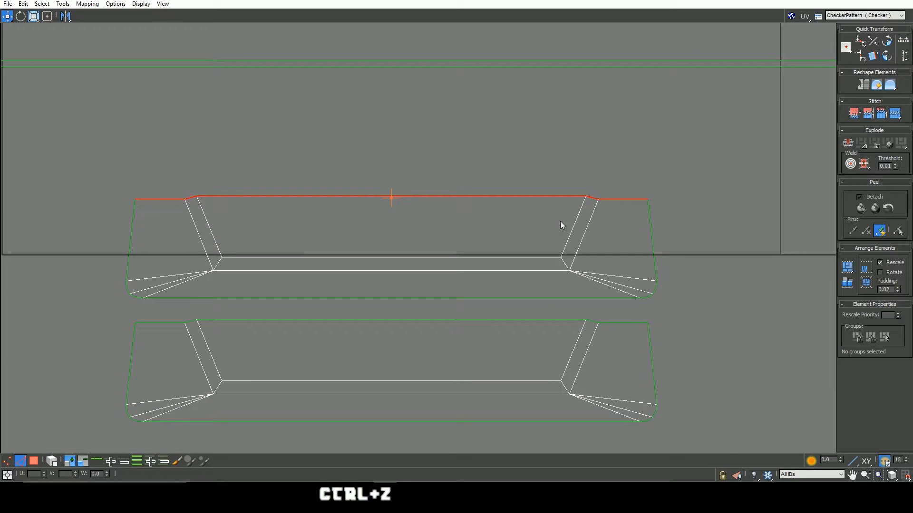
Try aligning the upper end cap's inner slanted edge vertically, and undo the alignment
scroll(535, 147, "down", 4)
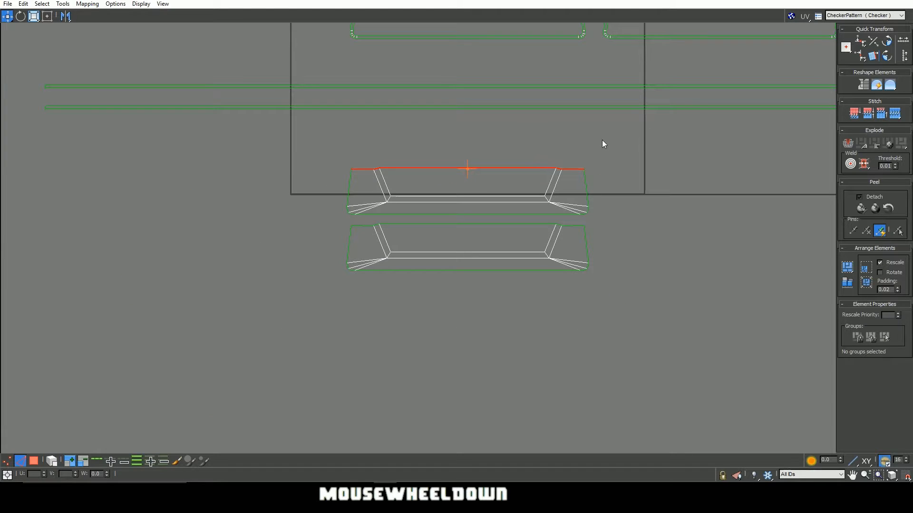
middle_click_drag(603, 143, 568, 143)
scroll(438, 245, "up", 3)
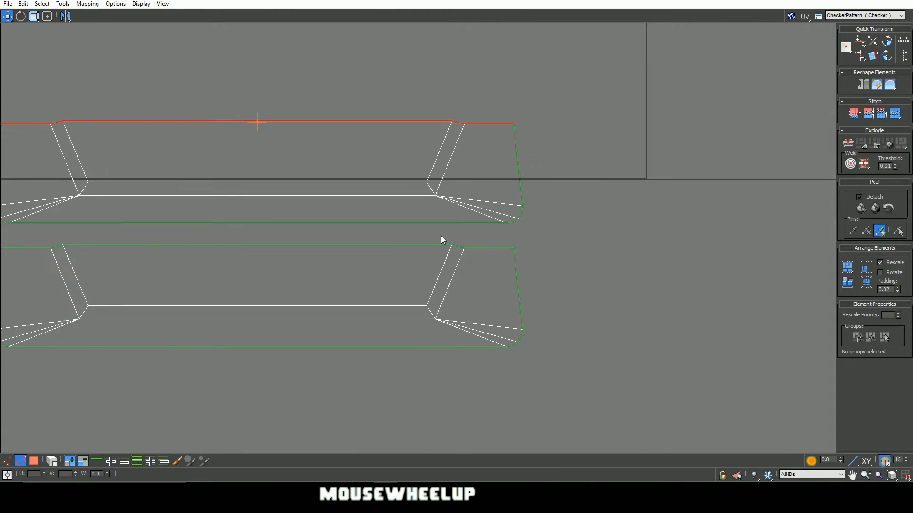
left_click(439, 153)
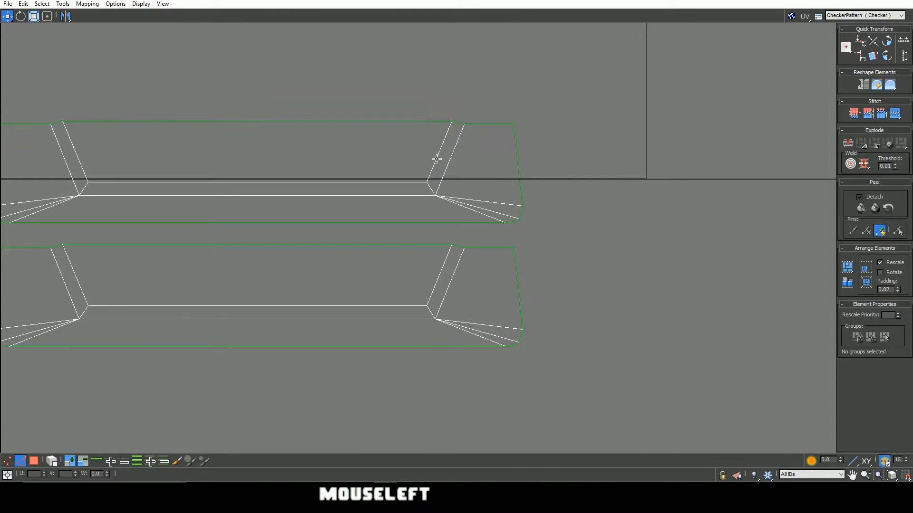
left_click(859, 56)
key("ctrl+z")
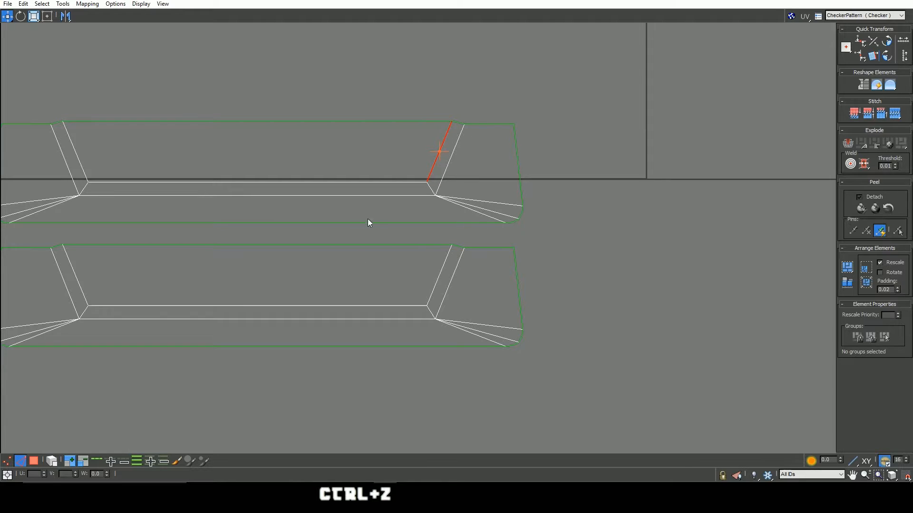
Return to polygon selection mode with the complete set of UV elements in view
middle_click_drag(369, 222, 534, 212)
scroll(606, 211, "down", 2)
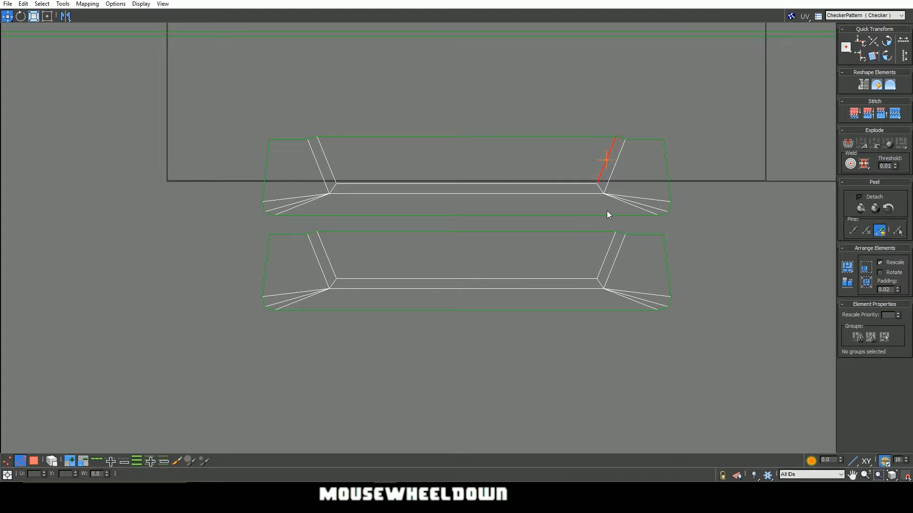
middle_click_drag(672, 202, 501, 299)
scroll(533, 209, "down", 5)
middle_click_drag(622, 161, 518, 312)
scroll(518, 312, "down", 2)
middle_click_drag(548, 172, 644, 238)
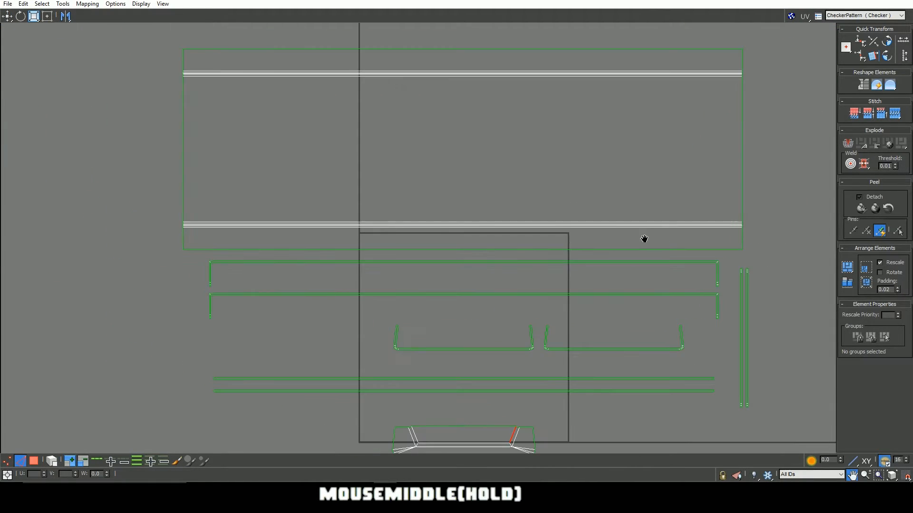
scroll(535, 281, "down", 2)
middle_click_drag(593, 298, 595, 239)
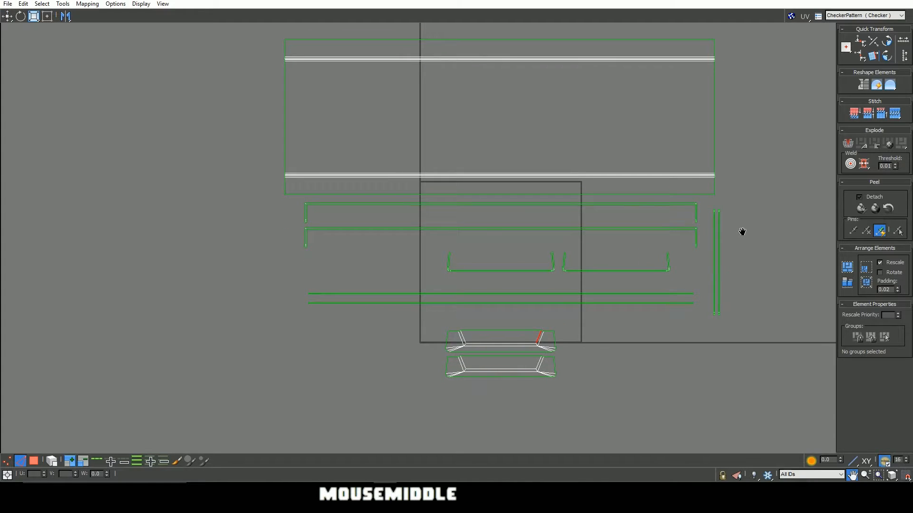
middle_click_drag(739, 230, 706, 246)
left_click(40, 463)
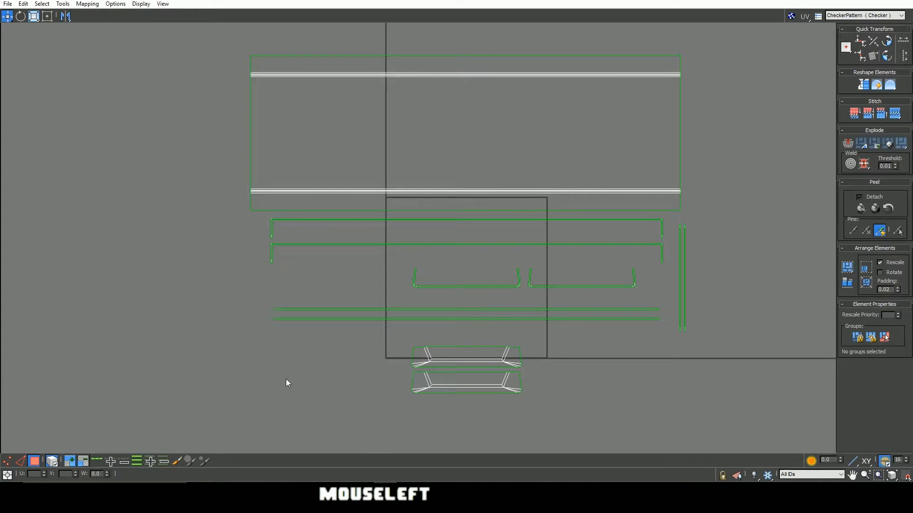
Scale all UV elements down together to the tile's width and move them inside the tile, against its upper border
left_click_drag(204, 106, 795, 429)
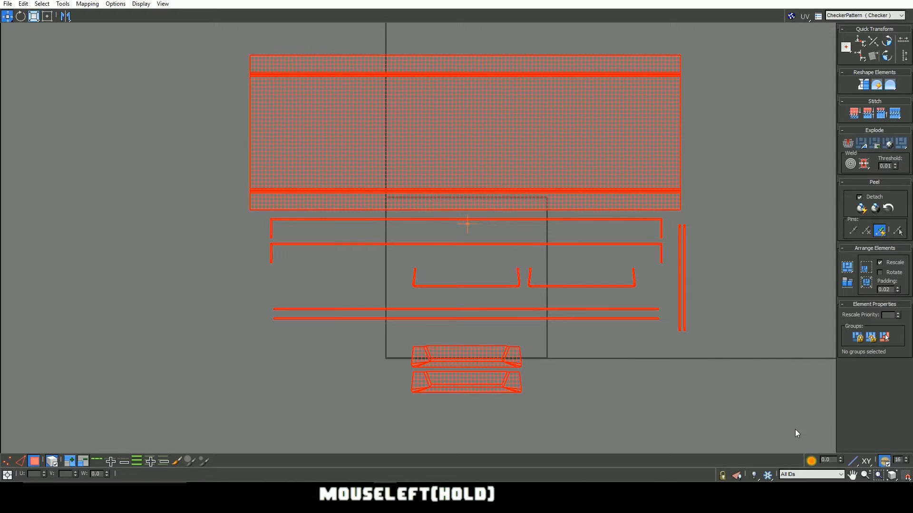
left_click(34, 16)
left_click_drag(527, 129, 432, 375)
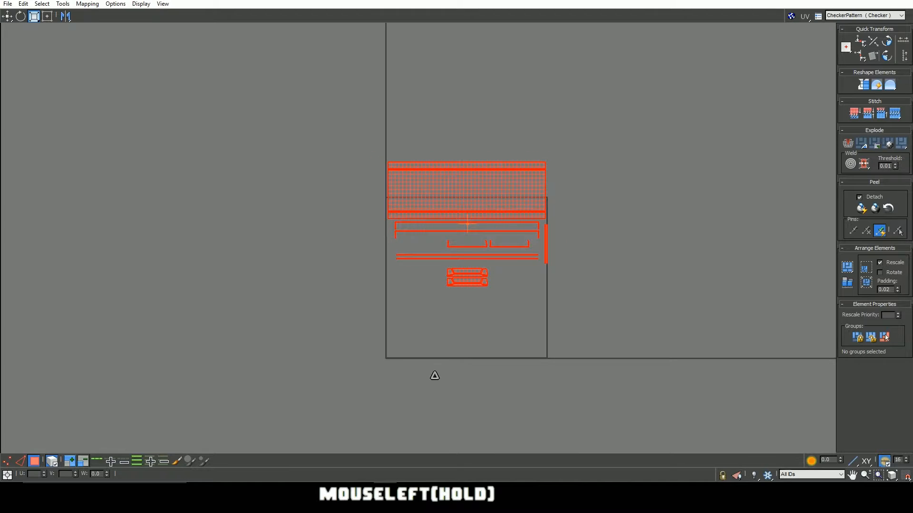
scroll(461, 255, "up", 3)
middle_click_drag(461, 255, 511, 222)
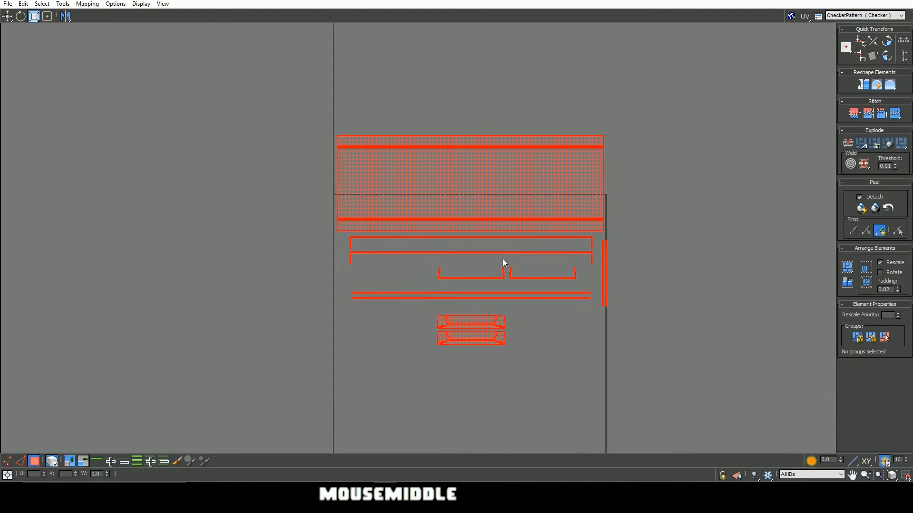
middle_click_drag(503, 260, 499, 225)
left_click(8, 17)
left_click_drag(503, 149, 499, 215)
scroll(534, 243, "up", 4)
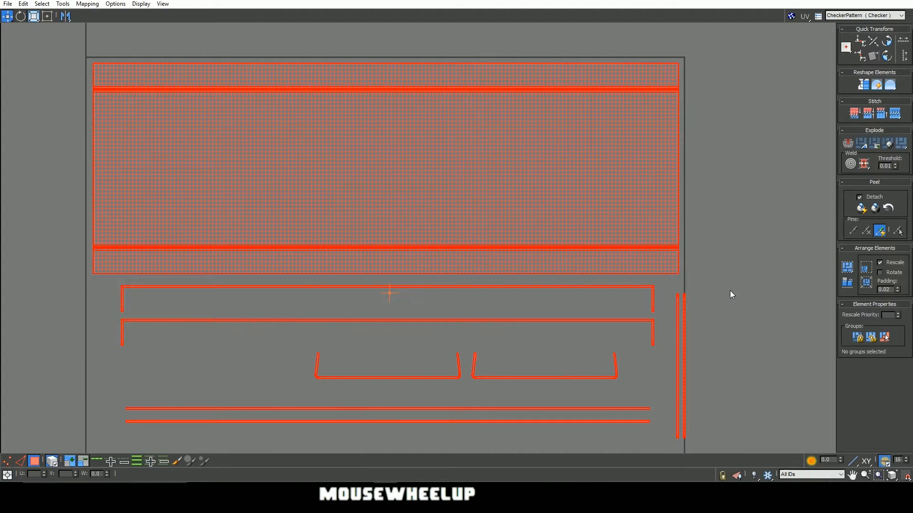
Move the two thin vertical strips inside the tile, into the empty area beside the end caps
scroll(726, 313, "down", 2)
left_click(740, 350)
left_click_drag(686, 355, 723, 383)
middle_click_drag(723, 383, 717, 309)
left_click_drag(707, 312, 590, 426)
scroll(641, 313, "down", 2)
middle_click_drag(621, 220, 618, 217)
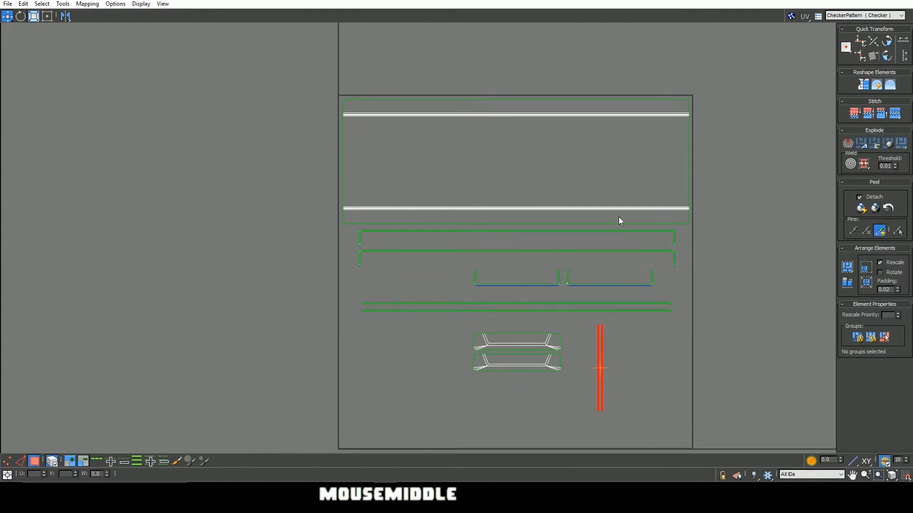
Rescale all UV elements to matching proportions and enlarge them together until the main panel spans the tile's width
left_click_drag(255, 81, 740, 418)
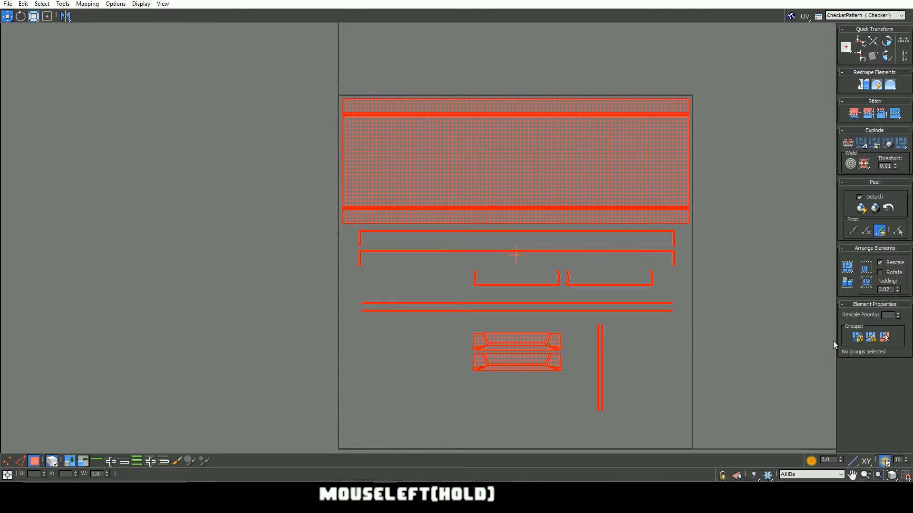
left_click(849, 283)
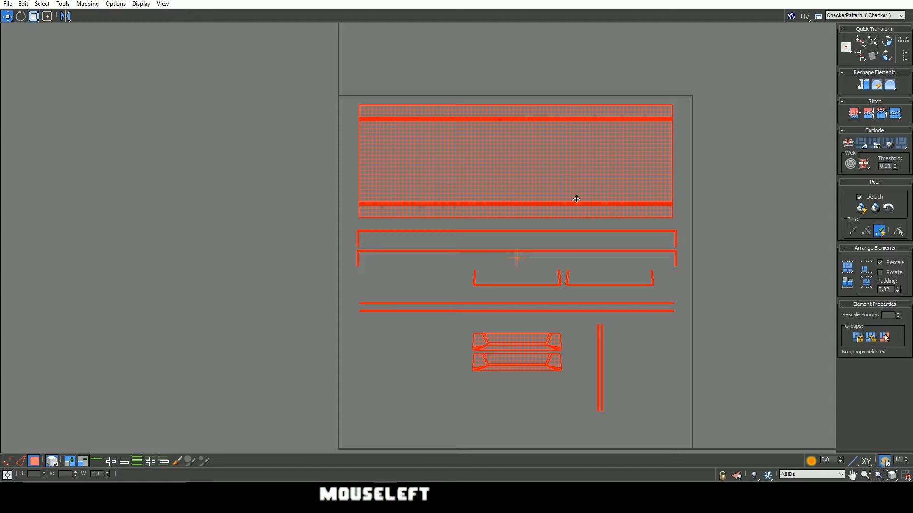
left_click(33, 19)
mouse_move(646, 142)
left_mouse_down()
mouse_move(684, 130)
mouse_move(629, 138)
left_mouse_up()
left_click(7, 16)
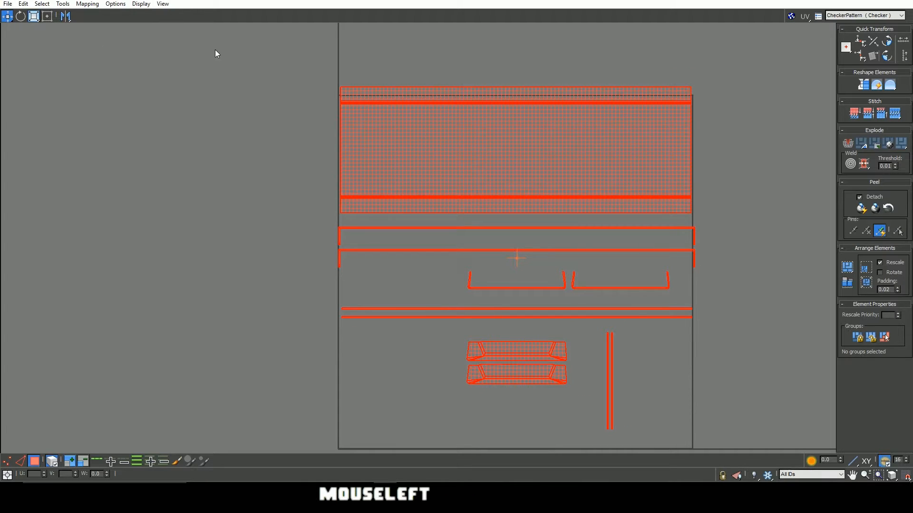
Move the complete set of elements down so the main panel sits just below the tile's upper border
left_click_drag(552, 143, 551, 153)
scroll(427, 144, "up", 4)
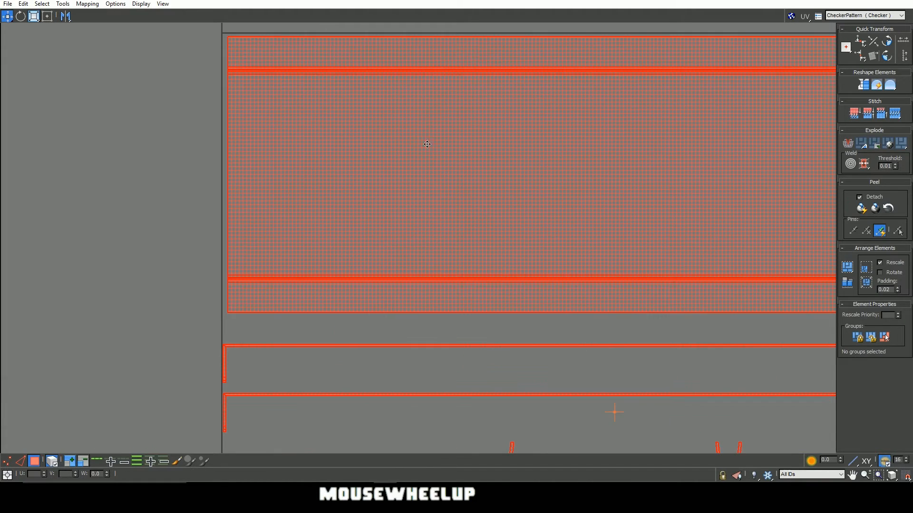
middle_click_drag(427, 144, 429, 171)
middle_click_drag(548, 171, 139, 152)
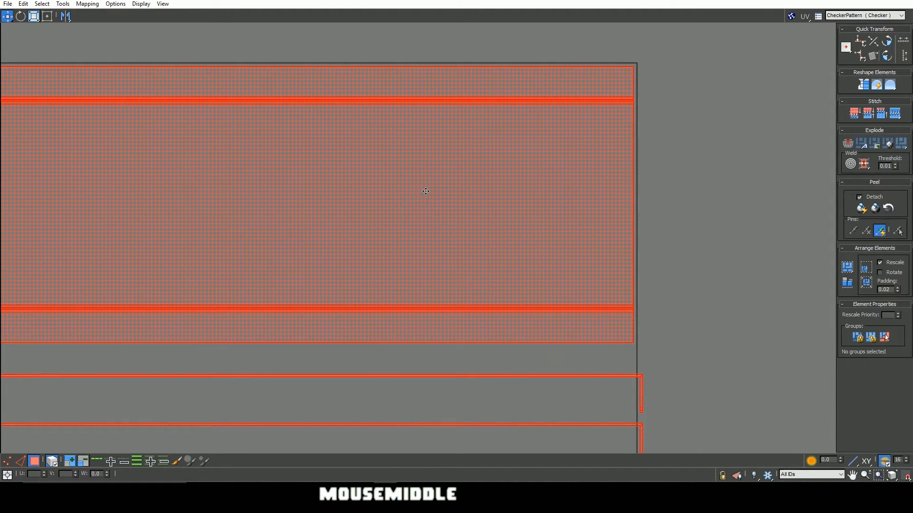
middle_click_drag(351, 212, 575, 209)
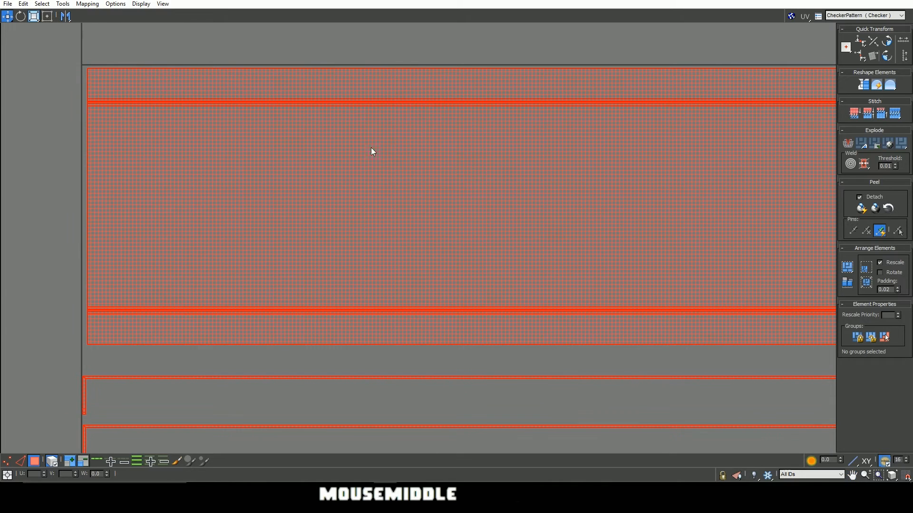
Slightly enlarge all elements and nudge them so the main panel fills the tile's width with even side margins
left_click(36, 18)
middle_click_drag(672, 192, 577, 189)
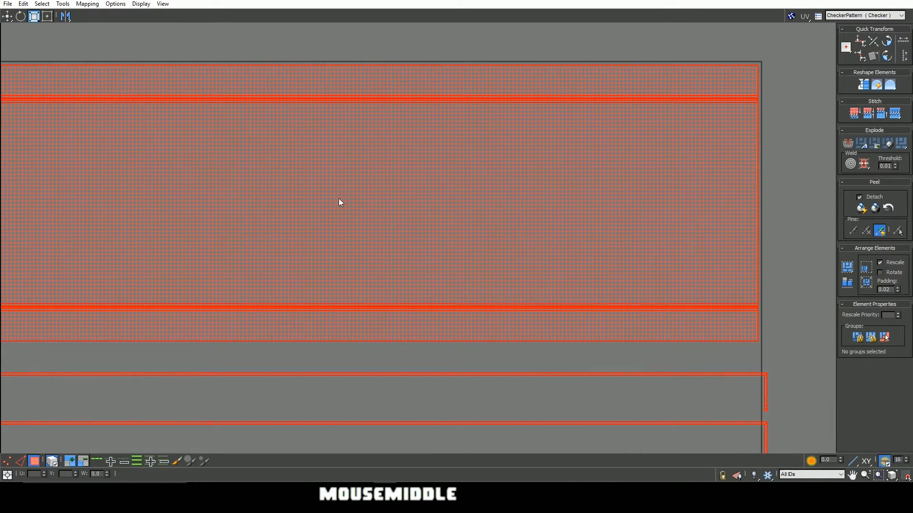
left_click_drag(385, 181, 385, 180)
middle_click_drag(373, 198, 448, 201)
left_click(8, 16)
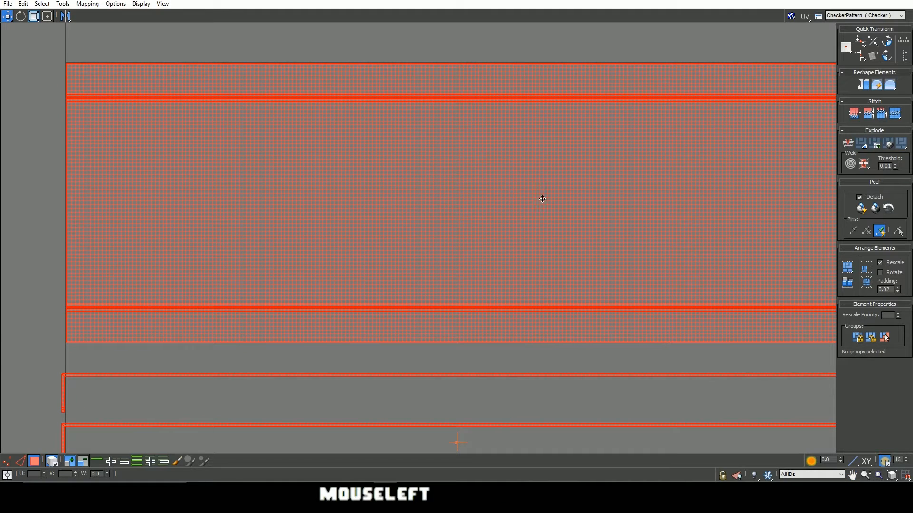
middle_click_drag(662, 201, 432, 181)
left_click_drag(432, 181, 428, 187)
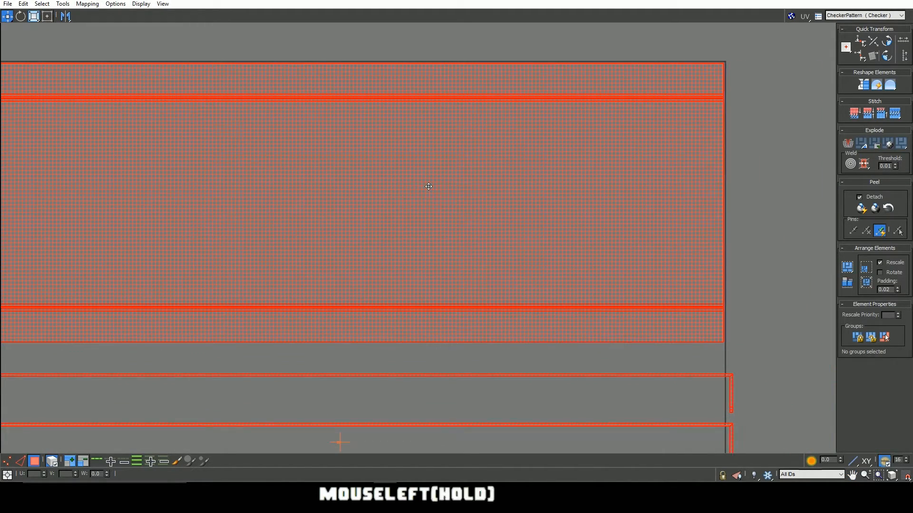
left_click_drag(367, 197, 367, 197)
Examine the main panel's margins at both tile corners and how the long strips fit within the side borders
middle_click_drag(368, 197, 618, 220)
scroll(211, 97, "up", 4)
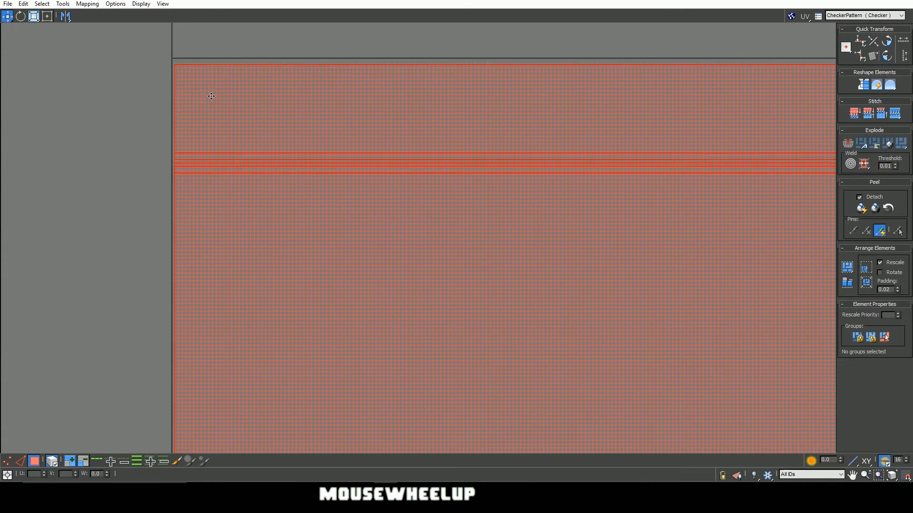
middle_click_drag(217, 98, 324, 191)
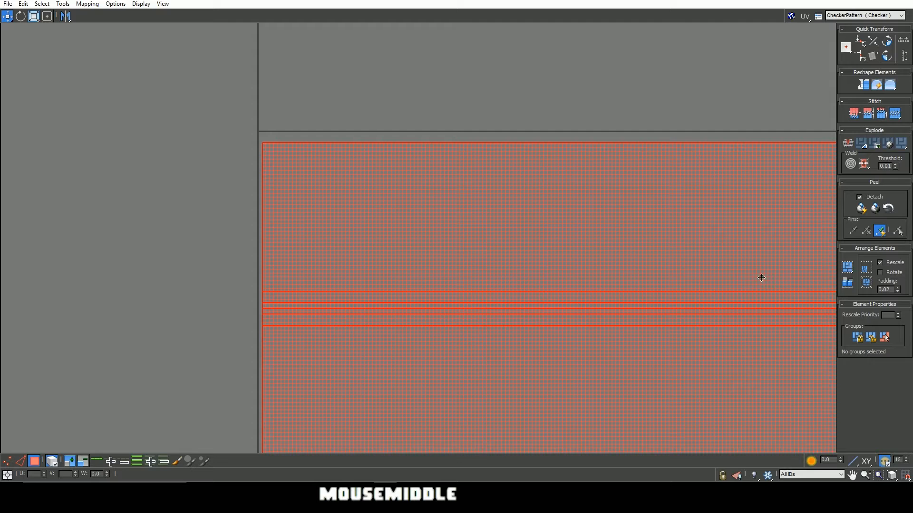
middle_click_drag(761, 278, 279, 235)
middle_click_drag(597, 220, 380, 204)
middle_click_drag(780, 238, 712, 234)
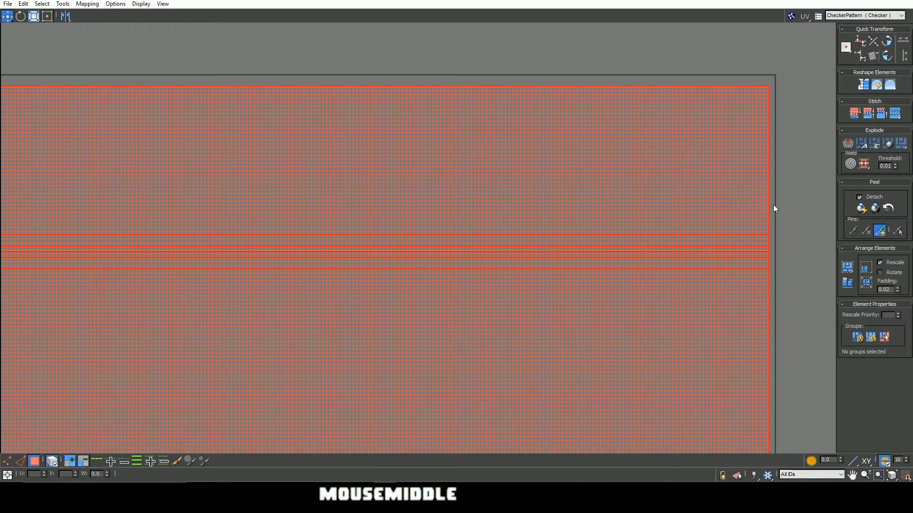
scroll(771, 212, "down", 5)
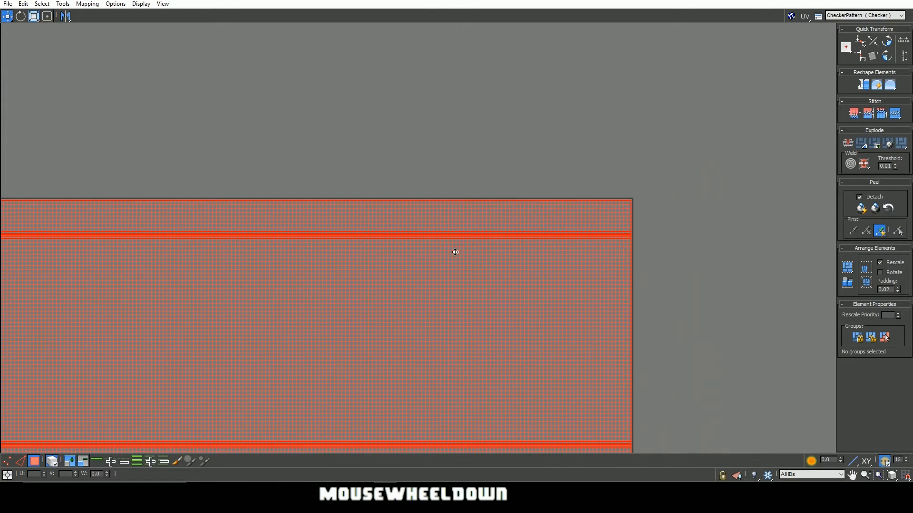
middle_click_drag(456, 257, 616, 241)
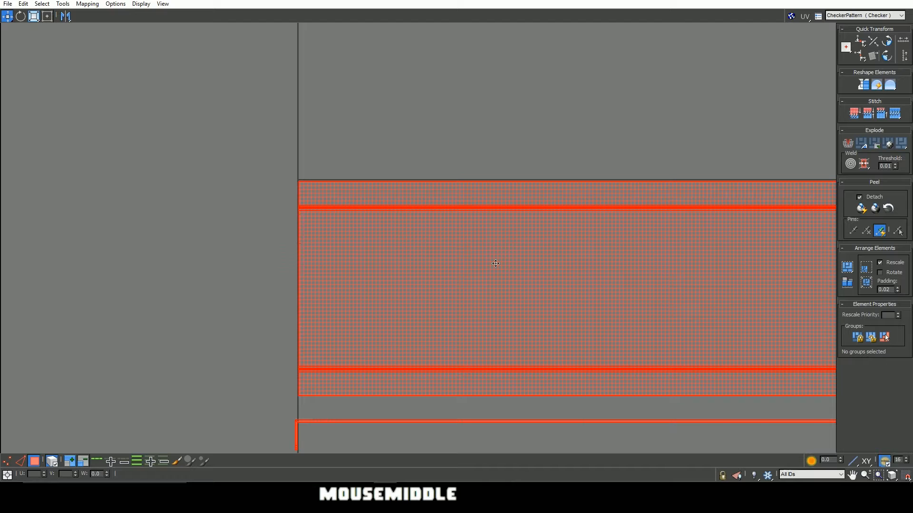
middle_click_drag(674, 315, 515, 287)
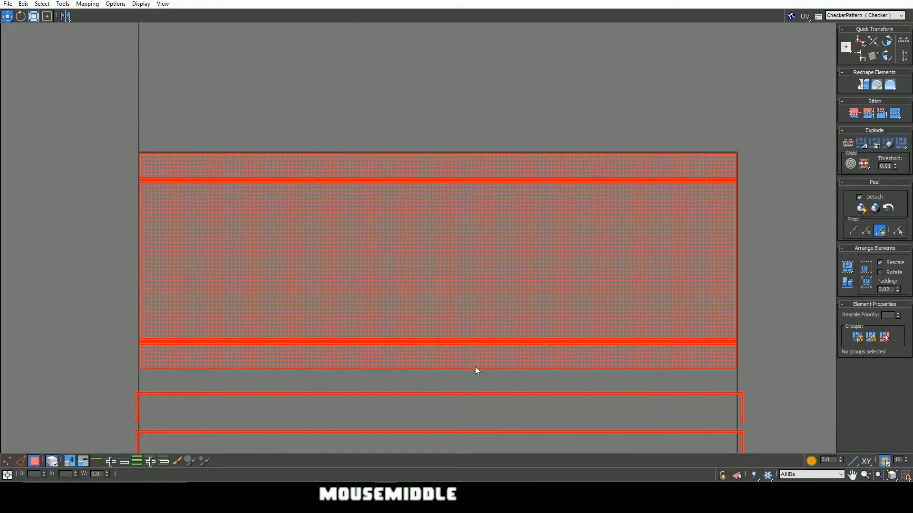
middle_click_drag(468, 405, 458, 265)
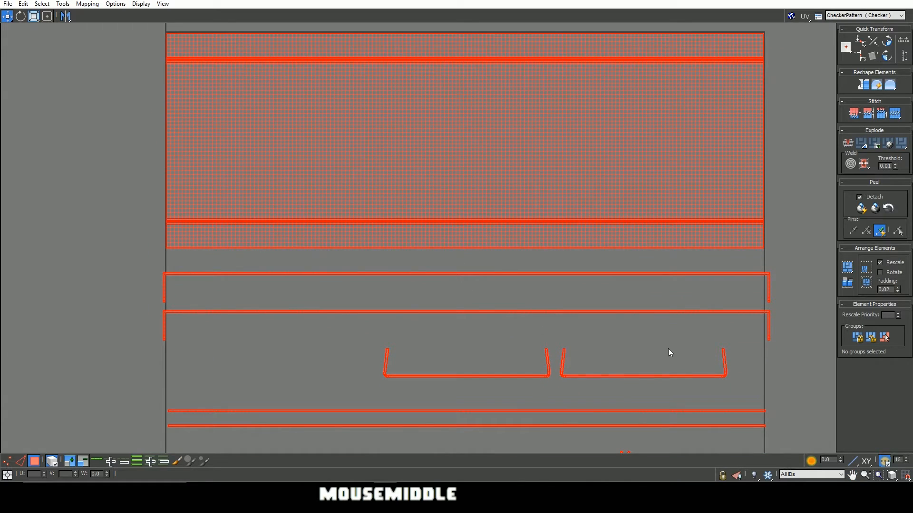
middle_click_drag(554, 357, 608, 307)
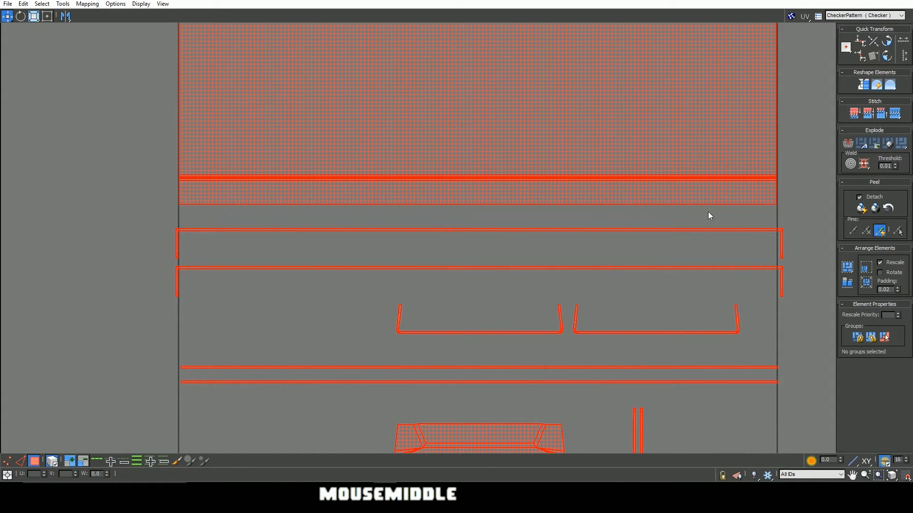
scroll(387, 251, "up", 2)
middle_click_drag(594, 265, 493, 261)
scroll(649, 243, "down", 2)
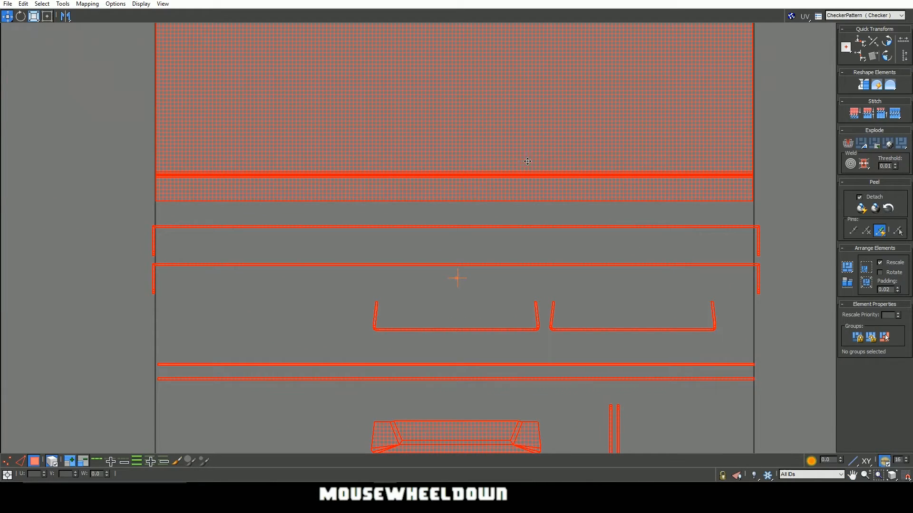
Rescale all elements to matching proportions again and clear the selection
left_click(848, 286)
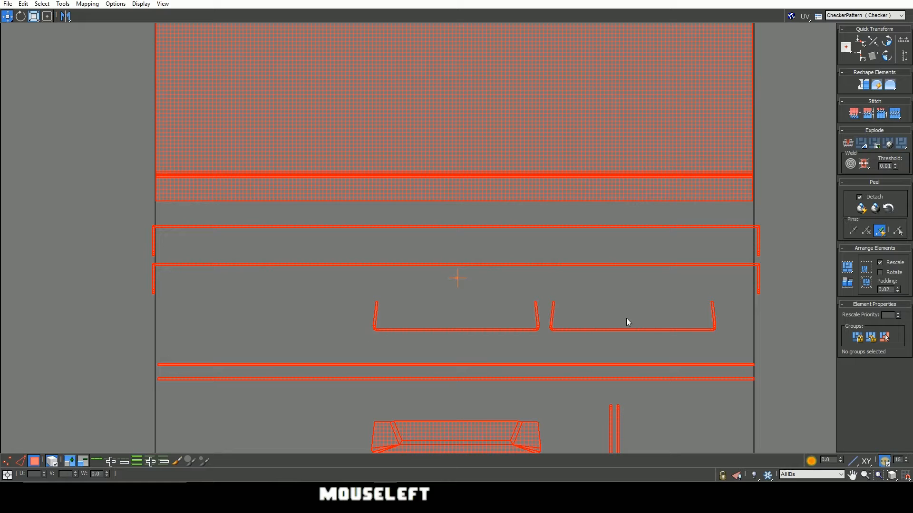
left_click(765, 209)
middle_click_drag(301, 121, 536, 161)
scroll(535, 161, "down", 3)
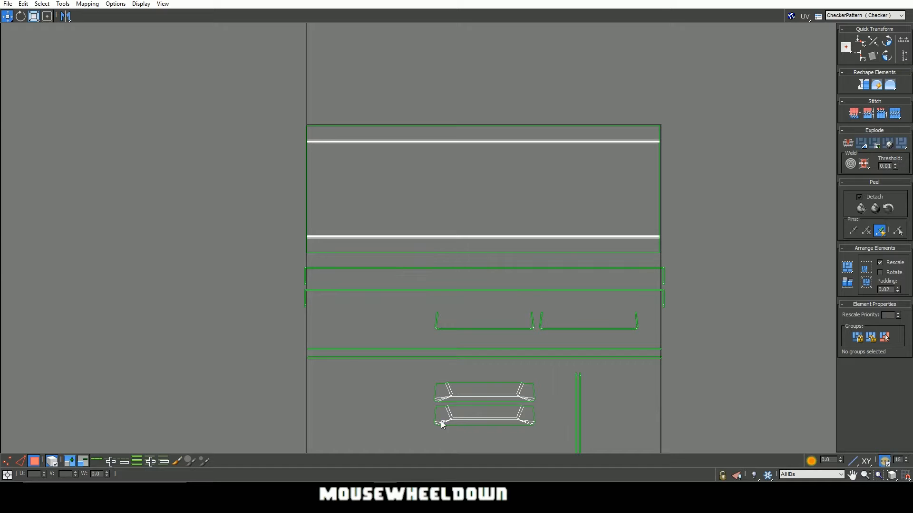
Scale the two long bracket-shaped strips down to the tile's width and move them up directly beneath the main panel
scroll(496, 299, "up", 2)
middle_click_drag(603, 287, 491, 224)
scroll(492, 224, "up", 2)
left_click_drag(730, 281, 757, 257)
scroll(597, 254, "up", 2)
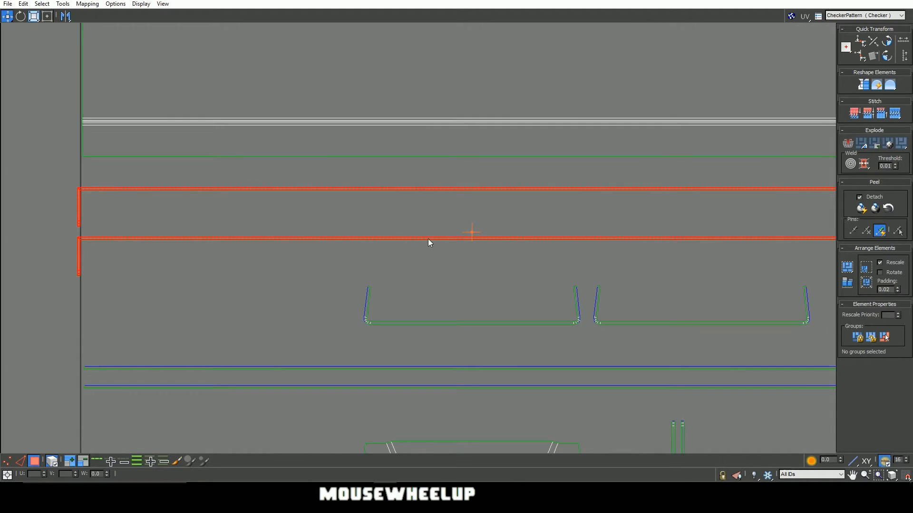
middle_click_drag(613, 251, 437, 253)
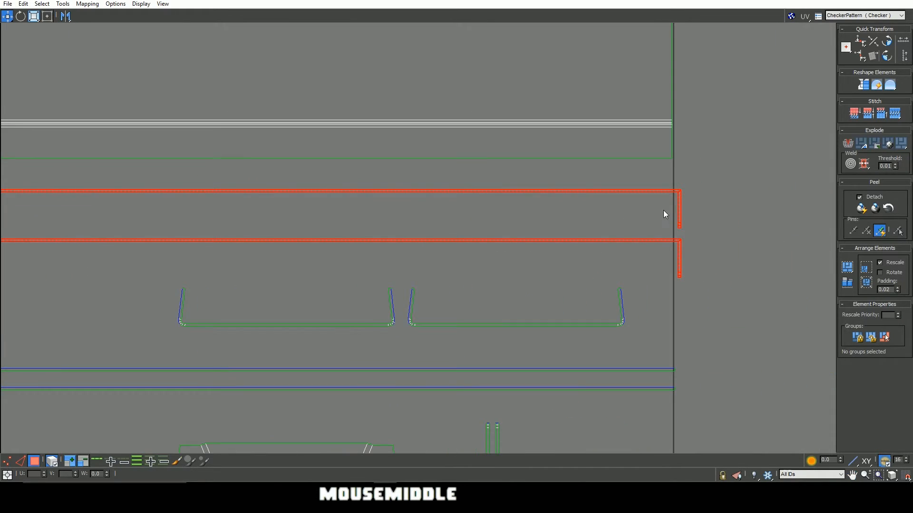
middle_click_drag(518, 268, 632, 286)
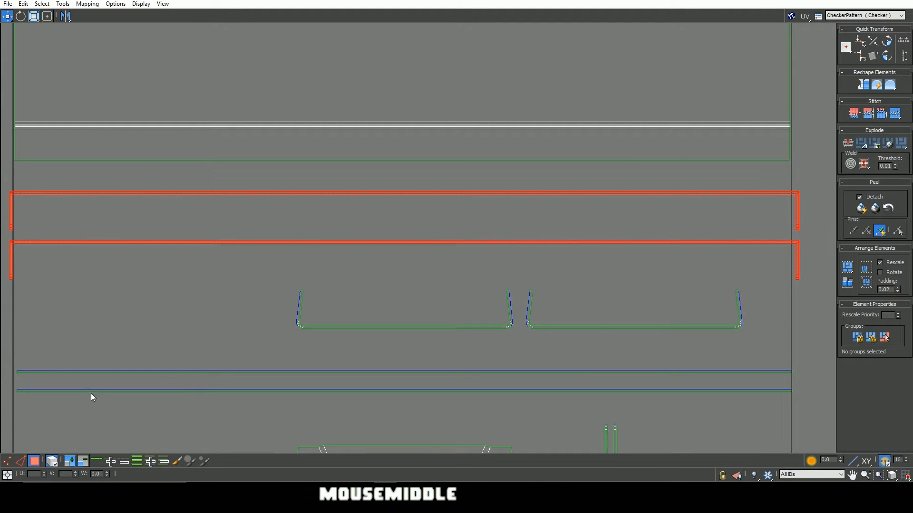
left_click(34, 17)
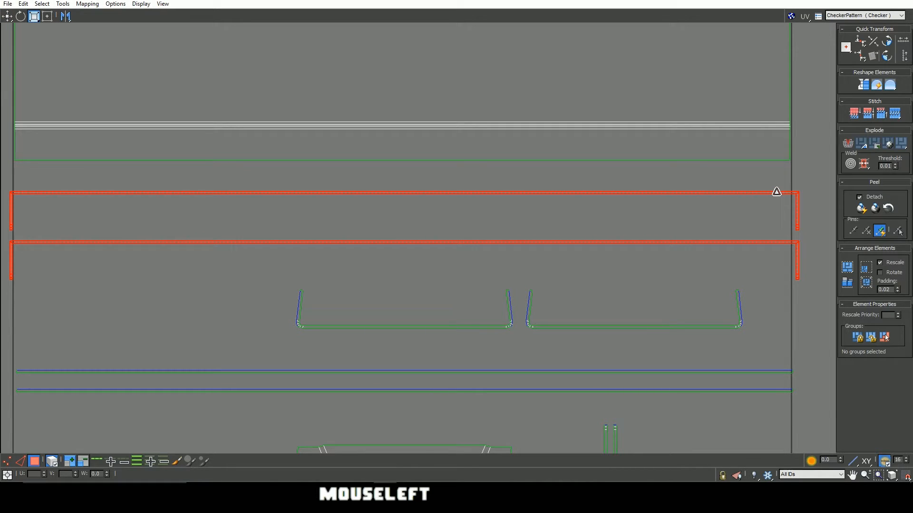
left_click_drag(774, 191, 771, 193)
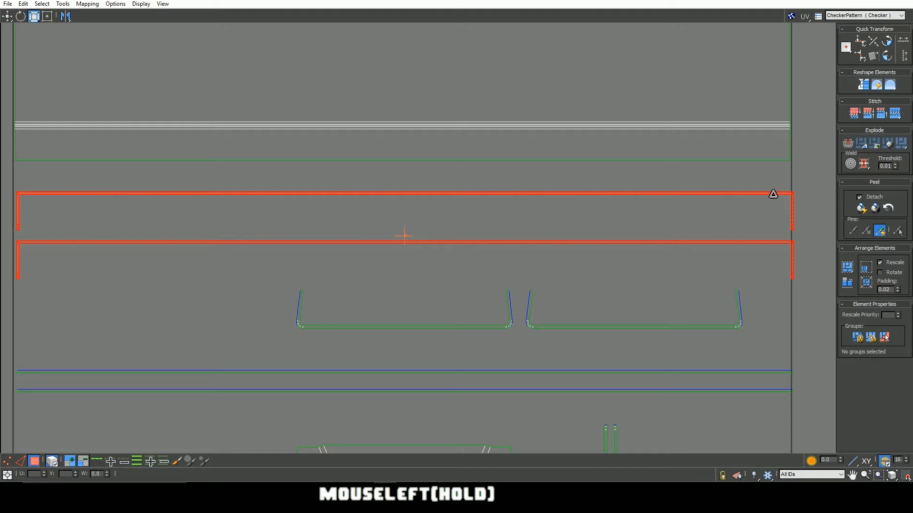
left_click(7, 17)
left_click_drag(422, 197, 418, 168)
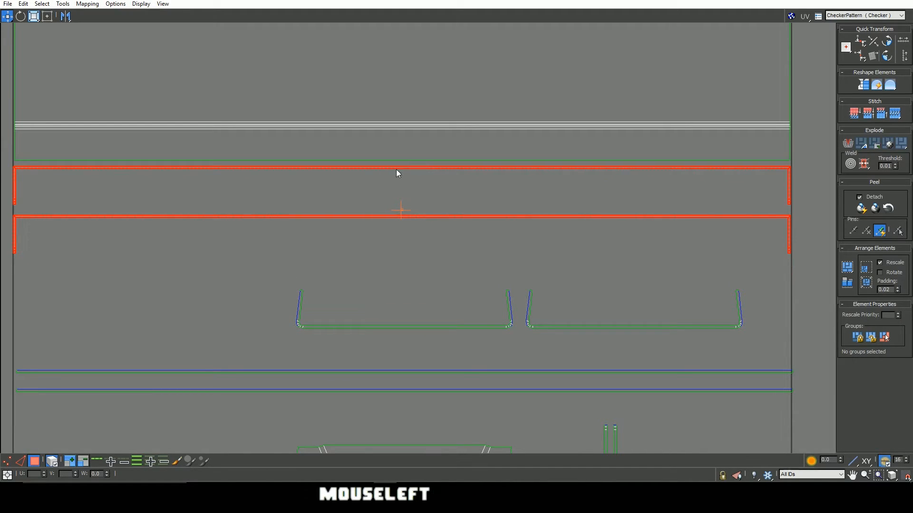
Fine-tune the scale of the two long bracket-shaped strips so both ends stay just inside the tile's side borders
middle_click_drag(69, 187, 209, 193)
scroll(210, 190, "up", 7)
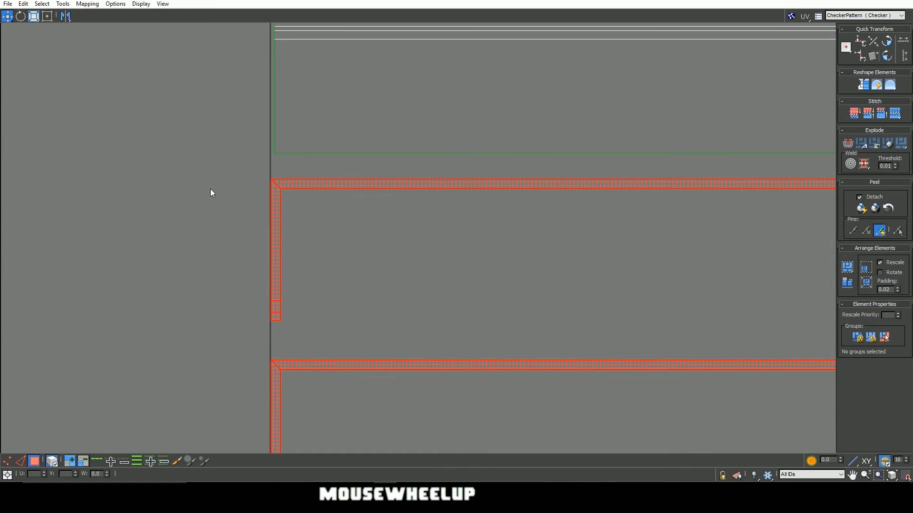
scroll(578, 204, "down", 6)
middle_click_drag(723, 206, 577, 211)
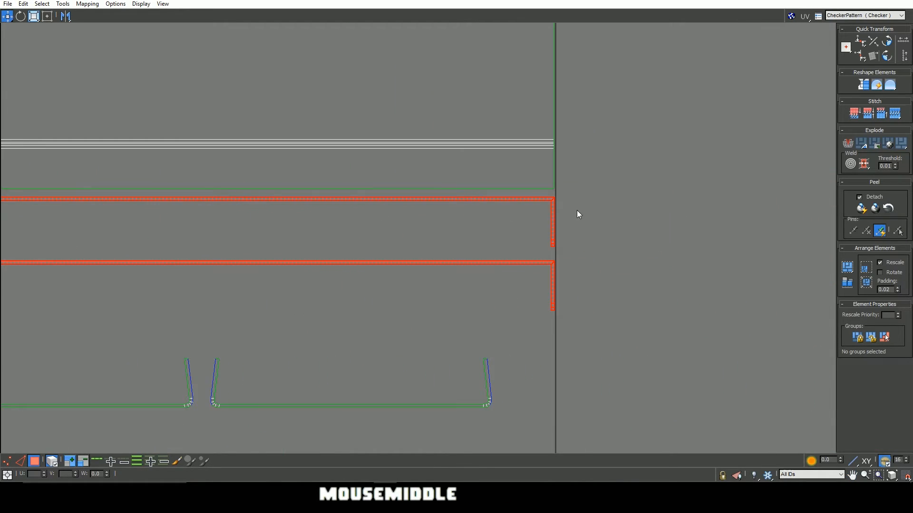
scroll(553, 215, "up", 3)
scroll(553, 215, "up", 4)
scroll(503, 216, "down", 8)
middle_click_drag(503, 216, 31, 33)
middle_click_drag(254, 181, 405, 186)
left_click_drag(508, 248, 508, 247)
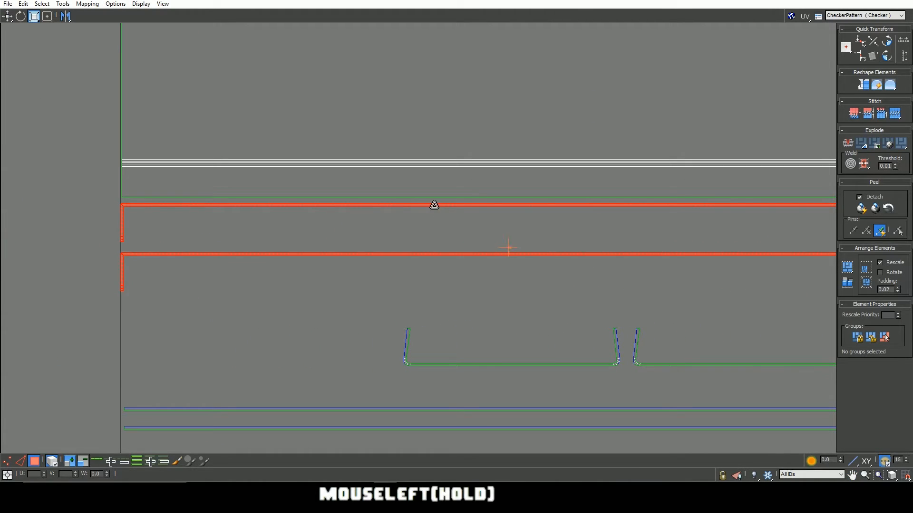
left_click_drag(434, 205, 434, 205)
middle_click_drag(434, 205, 544, 212)
scroll(542, 208, "up", 1)
middle_click_drag(387, 210, 512, 213)
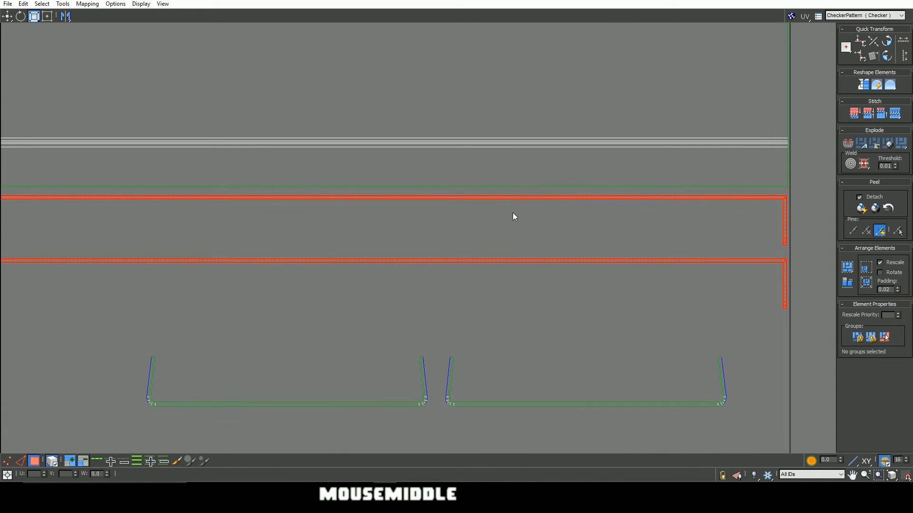
Nudge the two long bracket-shaped strips so that both of their ends sit evenly inside the tile's side borders
left_click(10, 18)
middle_click_drag(557, 241, 532, 238)
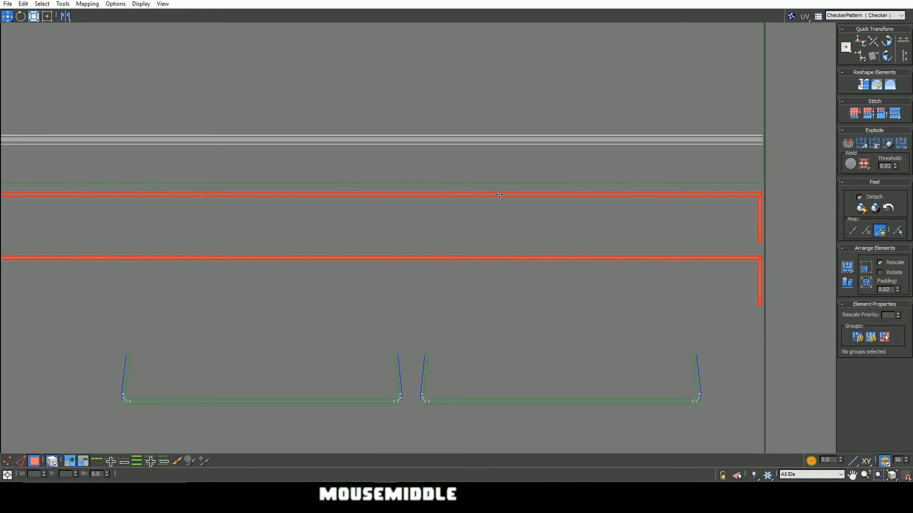
left_click(499, 194)
left_click_drag(499, 195, 501, 194)
middle_click_drag(404, 228, 681, 225)
middle_click_drag(313, 214, 602, 222)
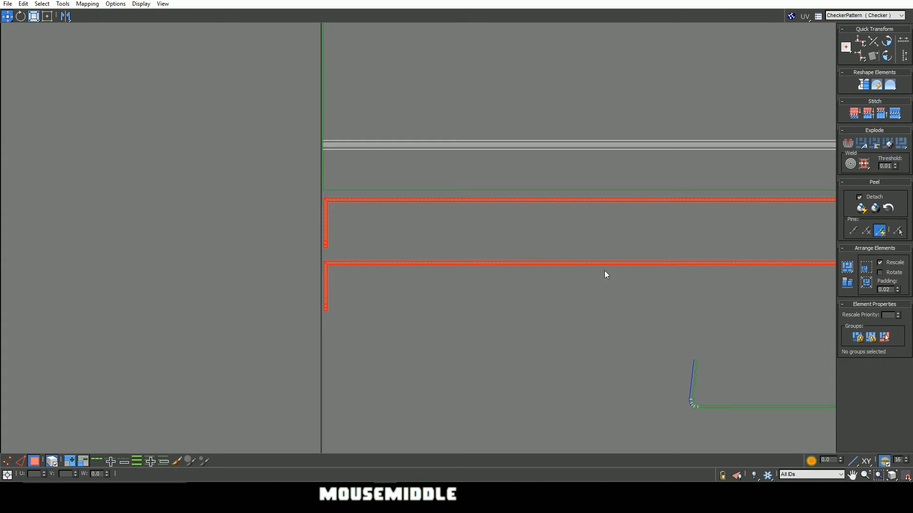
middle_click_drag(605, 274, 316, 236)
scroll(692, 249, "down", 2)
middle_click_drag(692, 249, 499, 181)
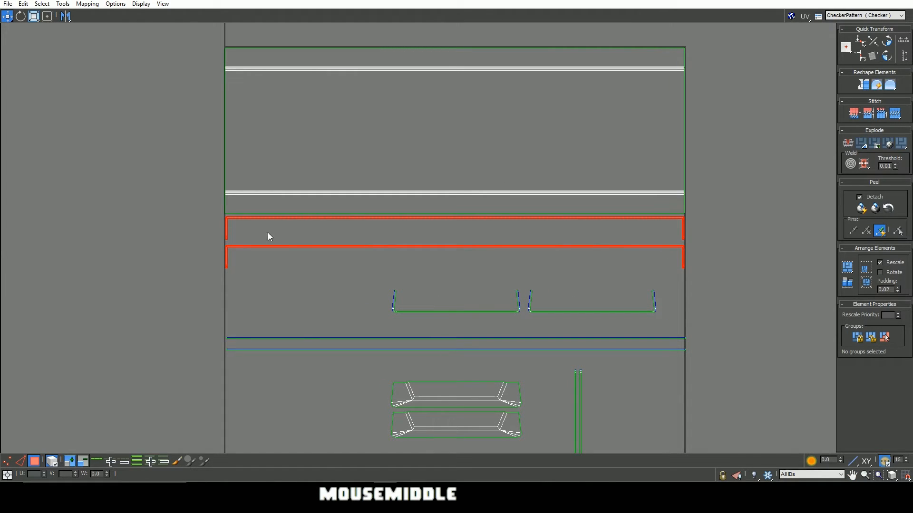
middle_click_drag(554, 341, 528, 274)
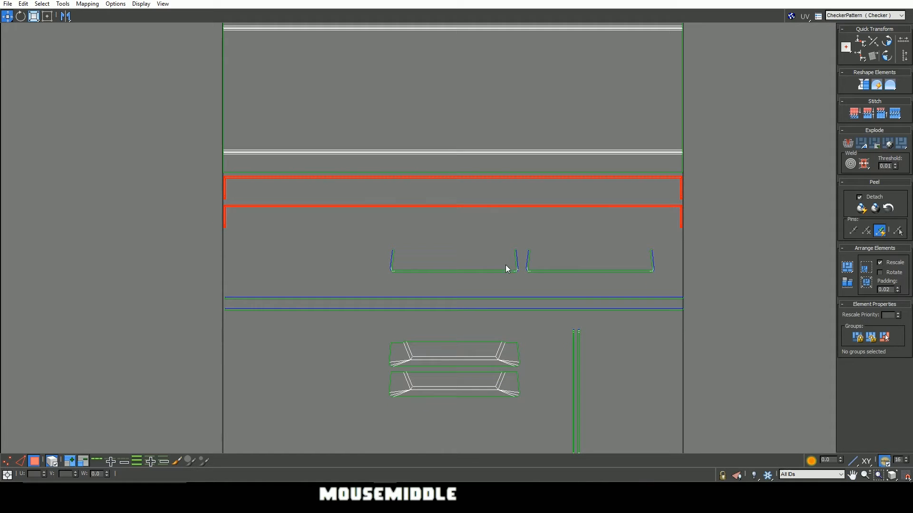
Nest the two small brackets beneath the lower long bracket strip and move the two straight strips up below them
left_click(507, 270)
left_click_drag(559, 271, 495, 238)
left_click_drag(482, 328, 463, 195)
scroll(470, 307, "up", 3)
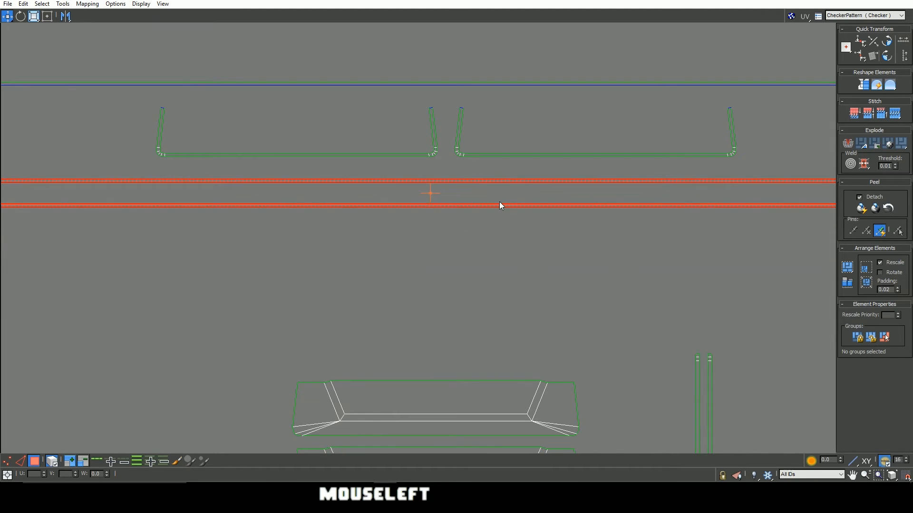
scroll(504, 190, "down", 3)
middle_click_drag(499, 188, 507, 190)
Reselect the two long straight strips and raise them slightly closer to the small brackets
left_click(508, 190)
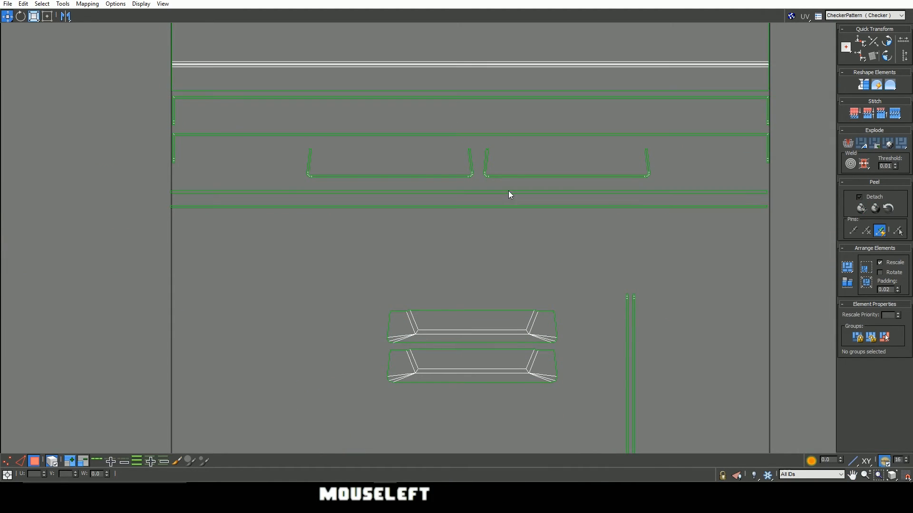
left_click_drag(470, 186, 454, 213)
left_click(455, 187)
left_click(456, 192)
left_click_drag(458, 195, 459, 189)
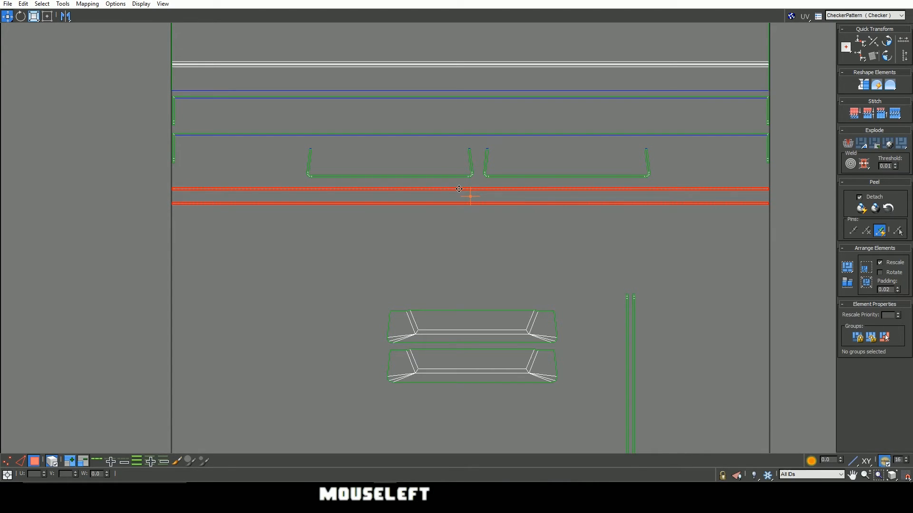
scroll(172, 207, "up", 5)
middle_click_drag(600, 215, 452, 218)
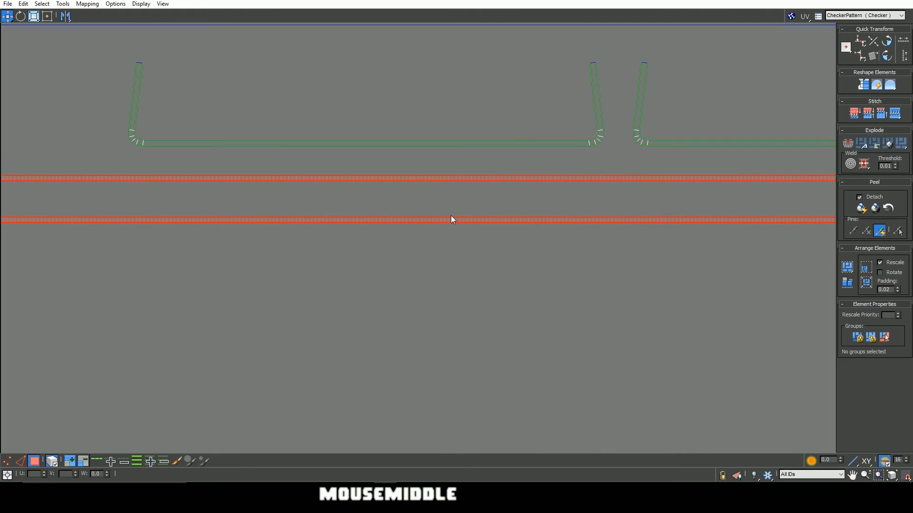
Move the two trapezoid end panels under the straight strips by the tile's left border, and place the two short strips beside them, rotated 90 degrees
scroll(498, 211, "down", 5)
middle_click_drag(712, 160, 621, 194)
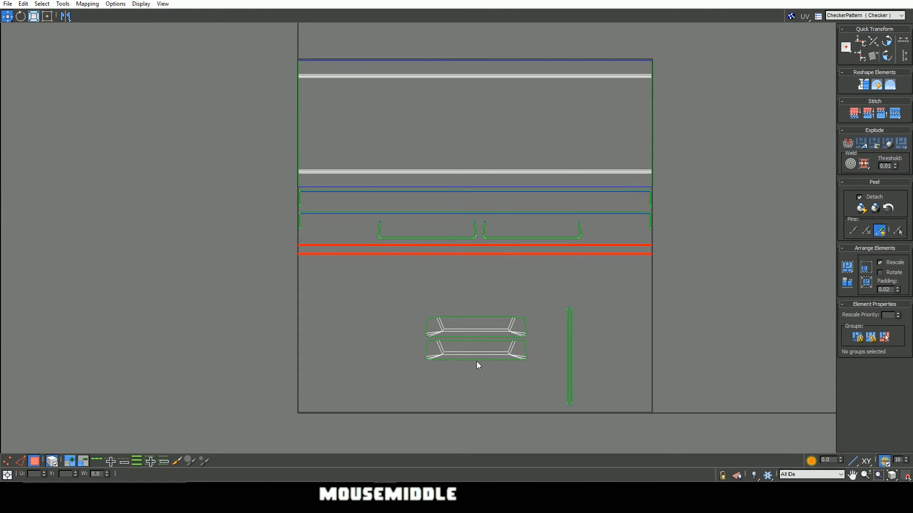
left_click_drag(406, 303, 341, 272)
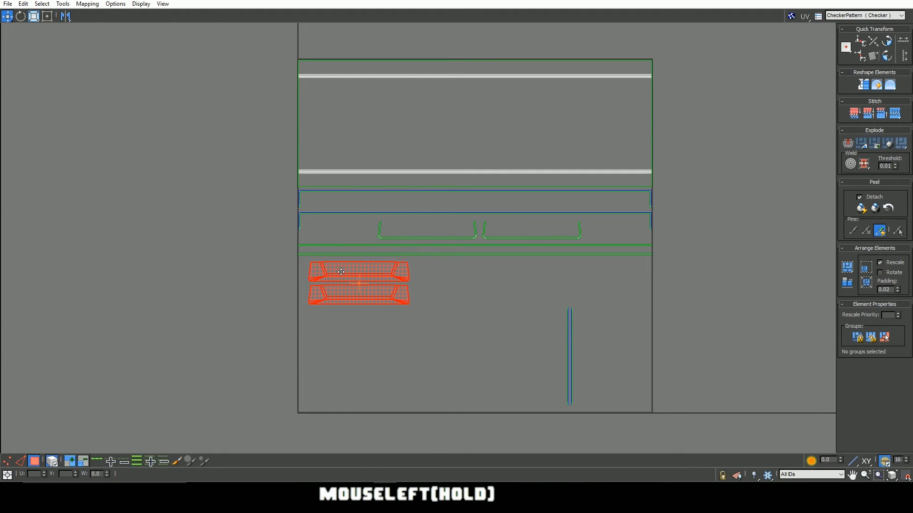
left_click(569, 353)
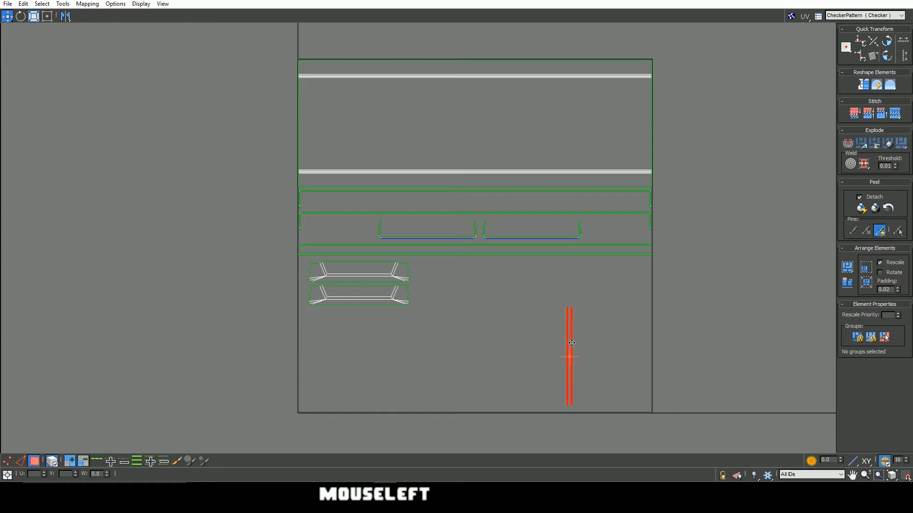
left_click_drag(572, 346, 424, 298)
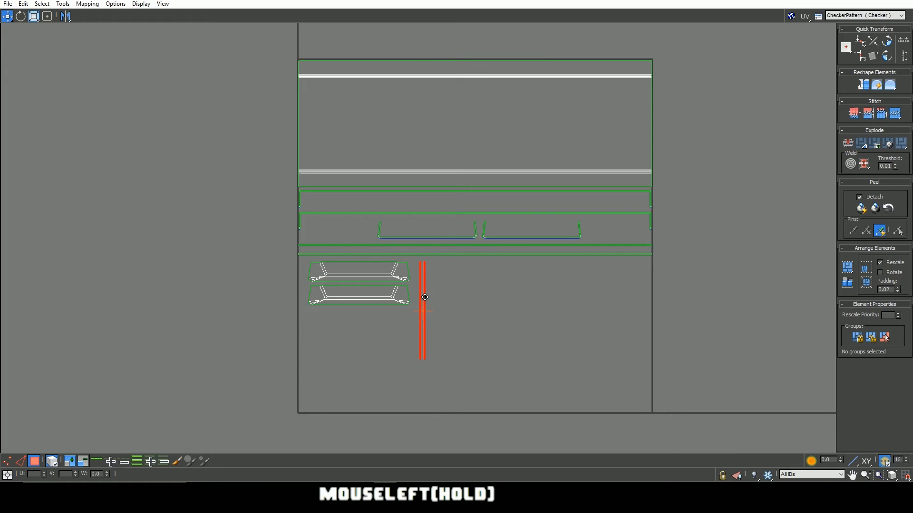
left_click(886, 55)
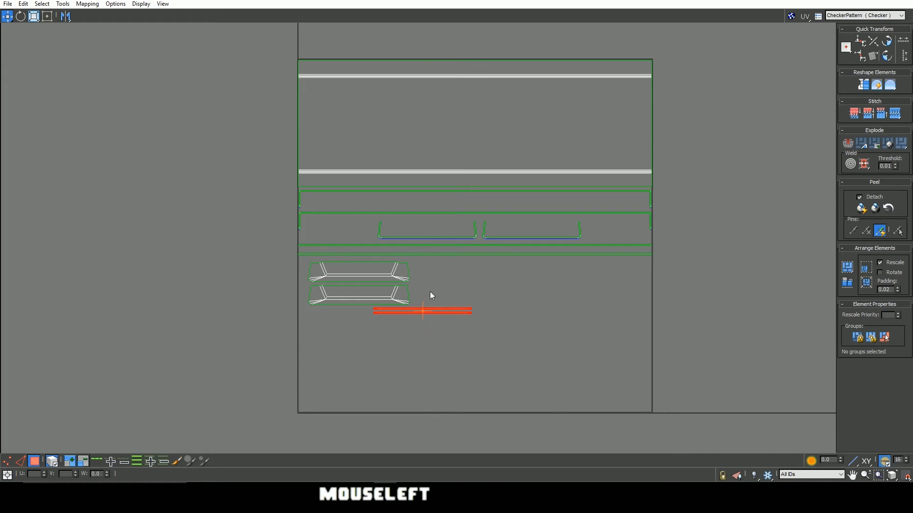
left_click_drag(432, 310, 470, 268)
middle_click_drag(703, 257, 648, 228)
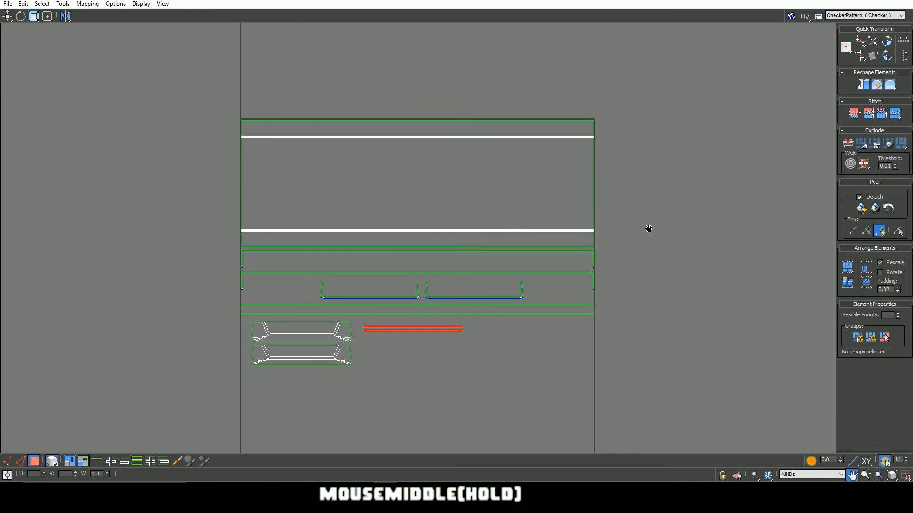
scroll(369, 338, "up", 3)
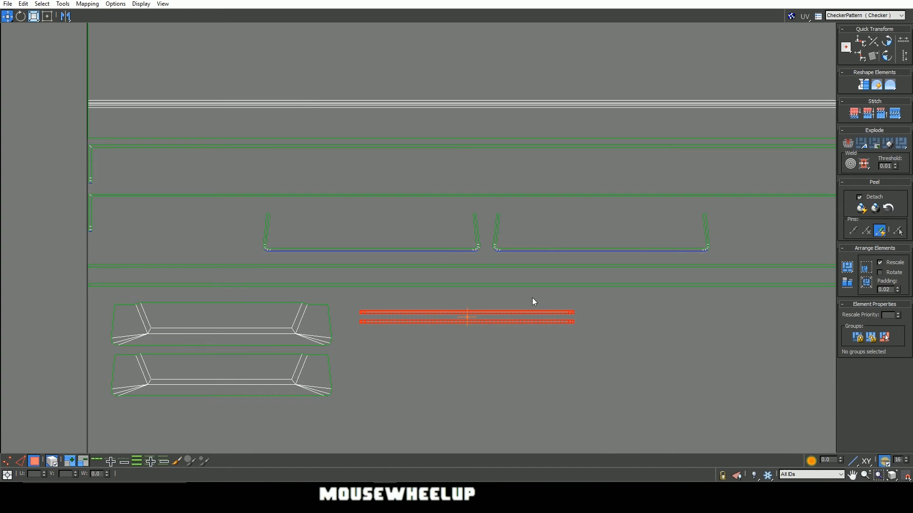
scroll(531, 297, "down", 2)
middle_click_drag(708, 297, 636, 303)
left_click(751, 301)
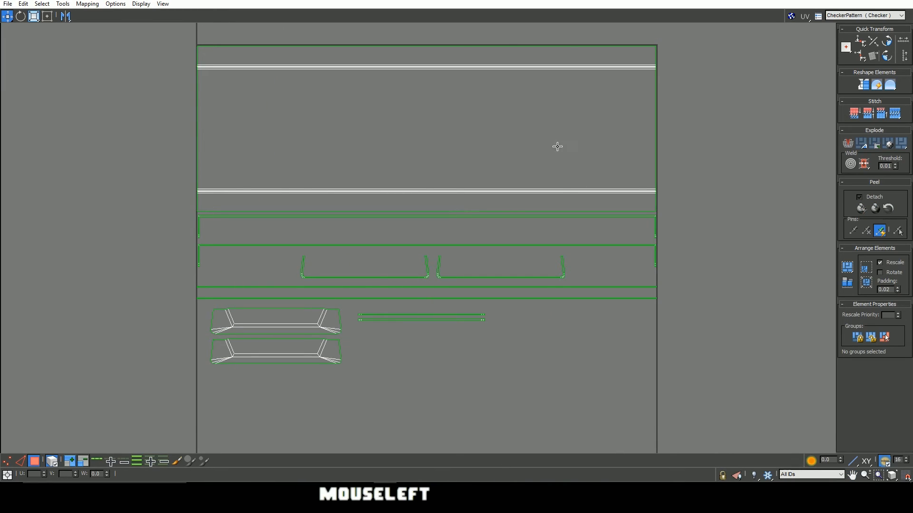
scroll(564, 190, "down", 2)
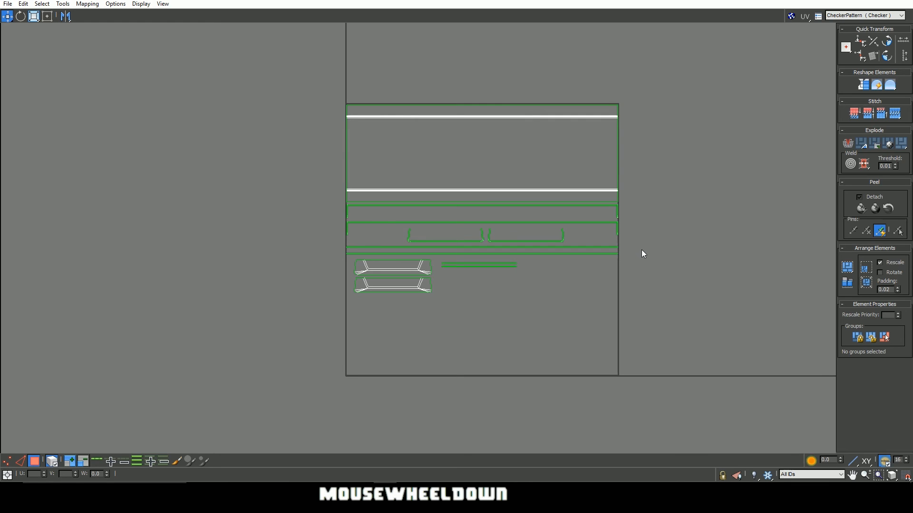
middle_click_drag(676, 273, 668, 255)
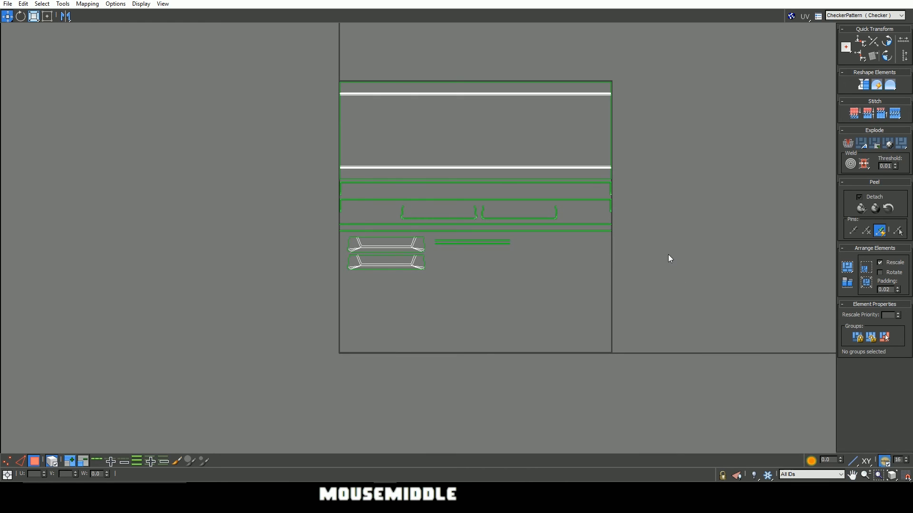
middle_click_drag(735, 193, 613, 242)
middle_click_drag(485, 299, 490, 260, "alt")
scroll(489, 257, "up", 1)
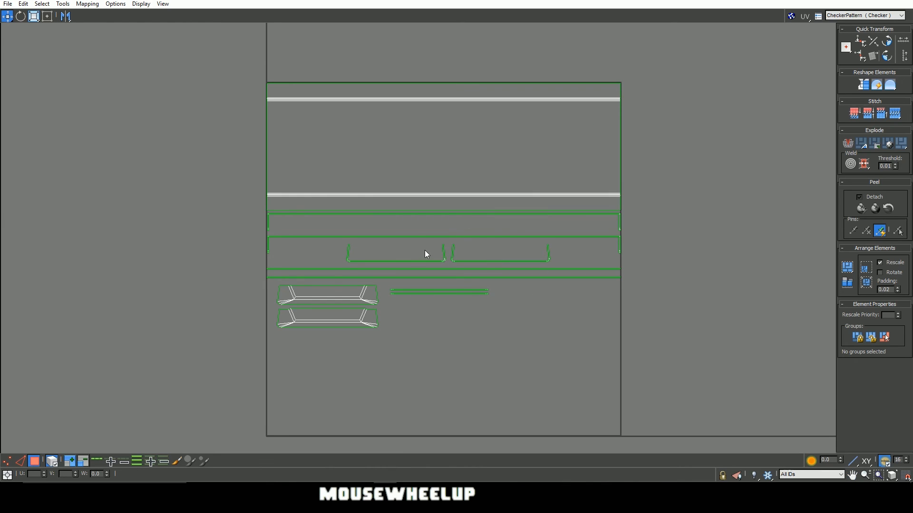
middle_click_drag(473, 254, 479, 248, "alt")
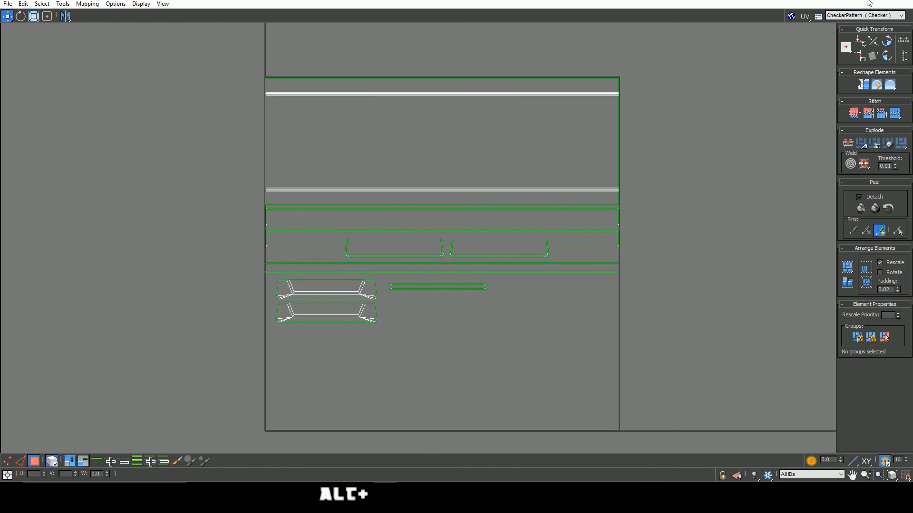
Close the UV editor and collapse the box's whole modifier stack to bake in the unwrap
left_click(887, 4)
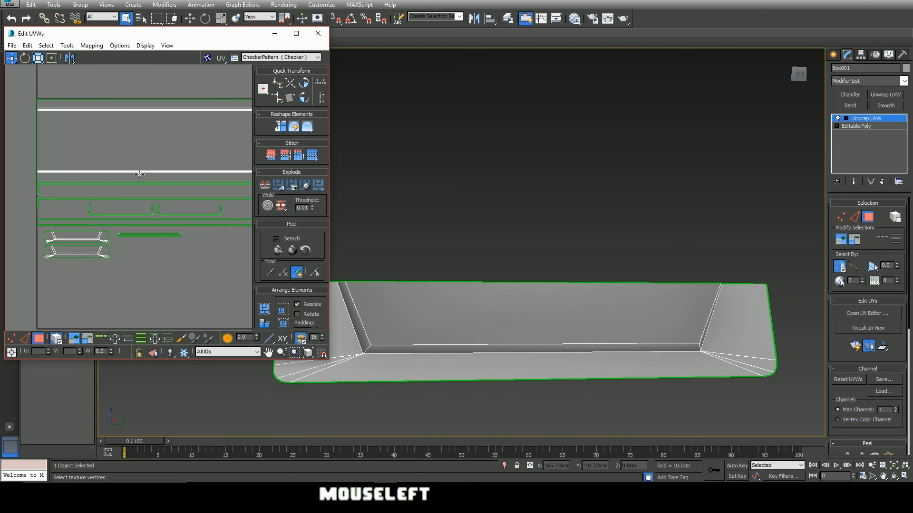
mouse_move(139, 174)
middle_mouse_down()
mouse_move(112, 184)
mouse_move(123, 169)
middle_mouse_up()
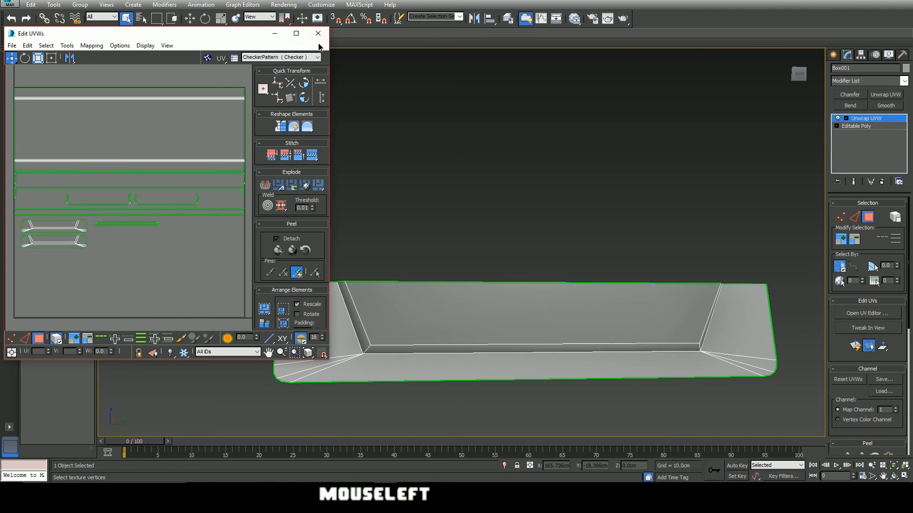
left_click(318, 34)
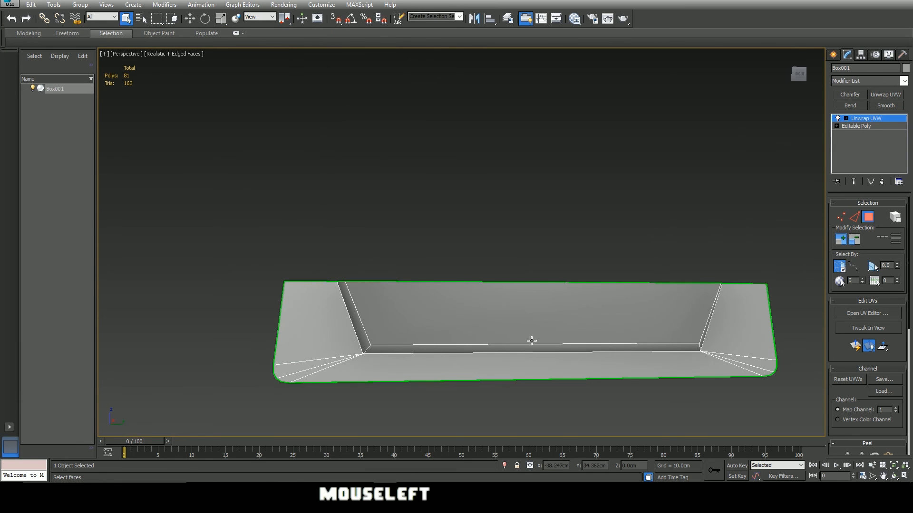
middle_click_drag(532, 341, 392, 265, "alt")
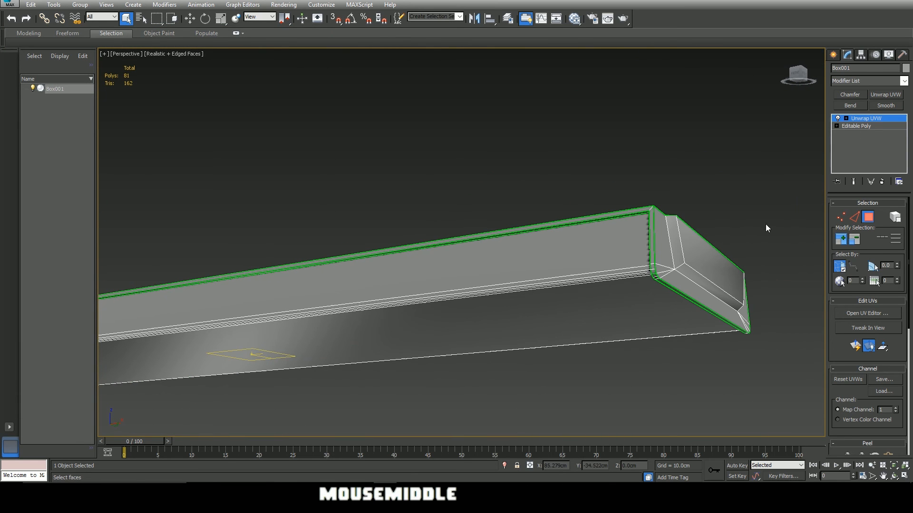
right_click(865, 123)
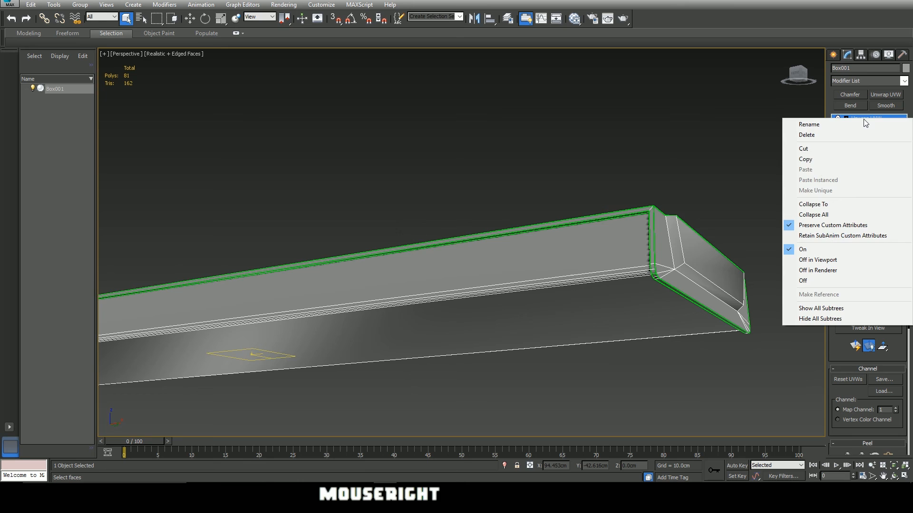
left_click(811, 215)
scroll(442, 257, "down", 2)
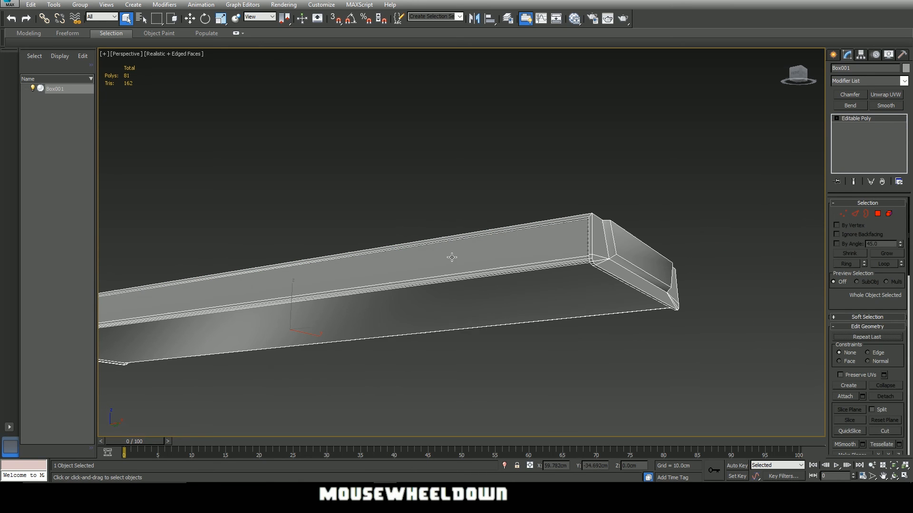
middle_click_drag(444, 259, 552, 289)
scroll(550, 291, "down", 2)
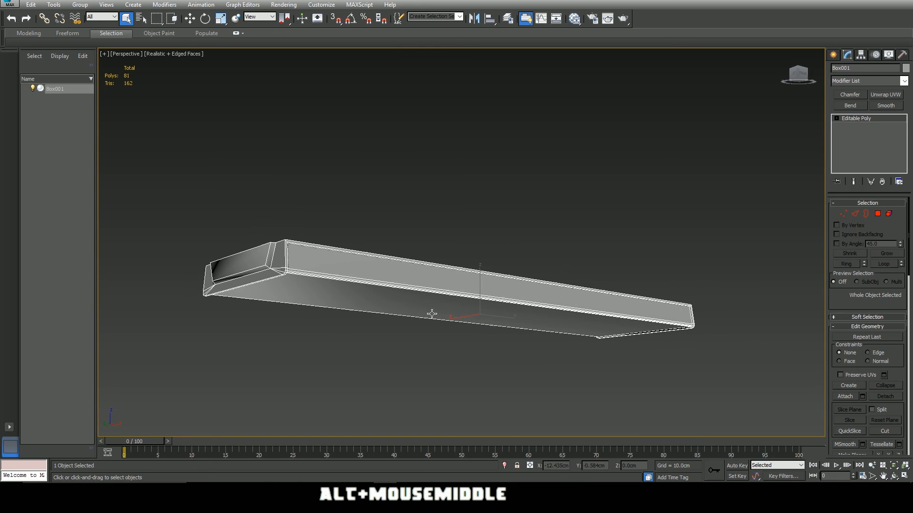